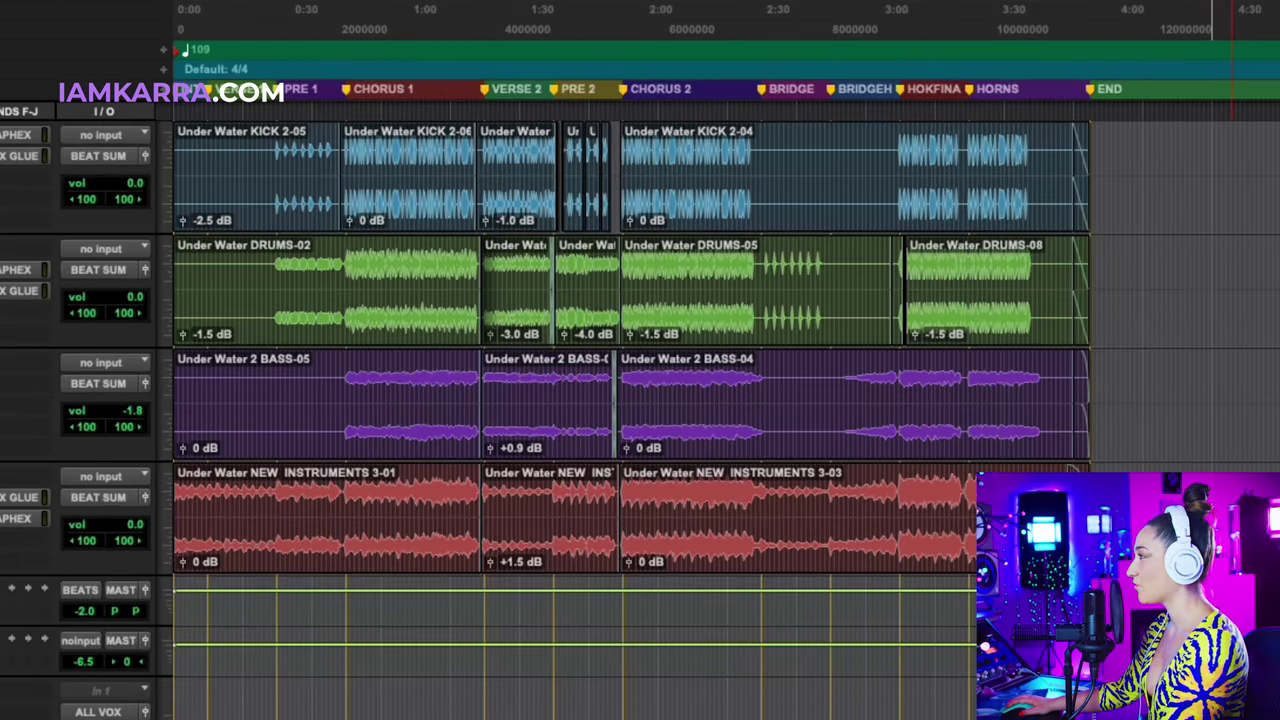
Move the playback position to about 1:50, back to session start, then further into the song.
left_click(583, 20)
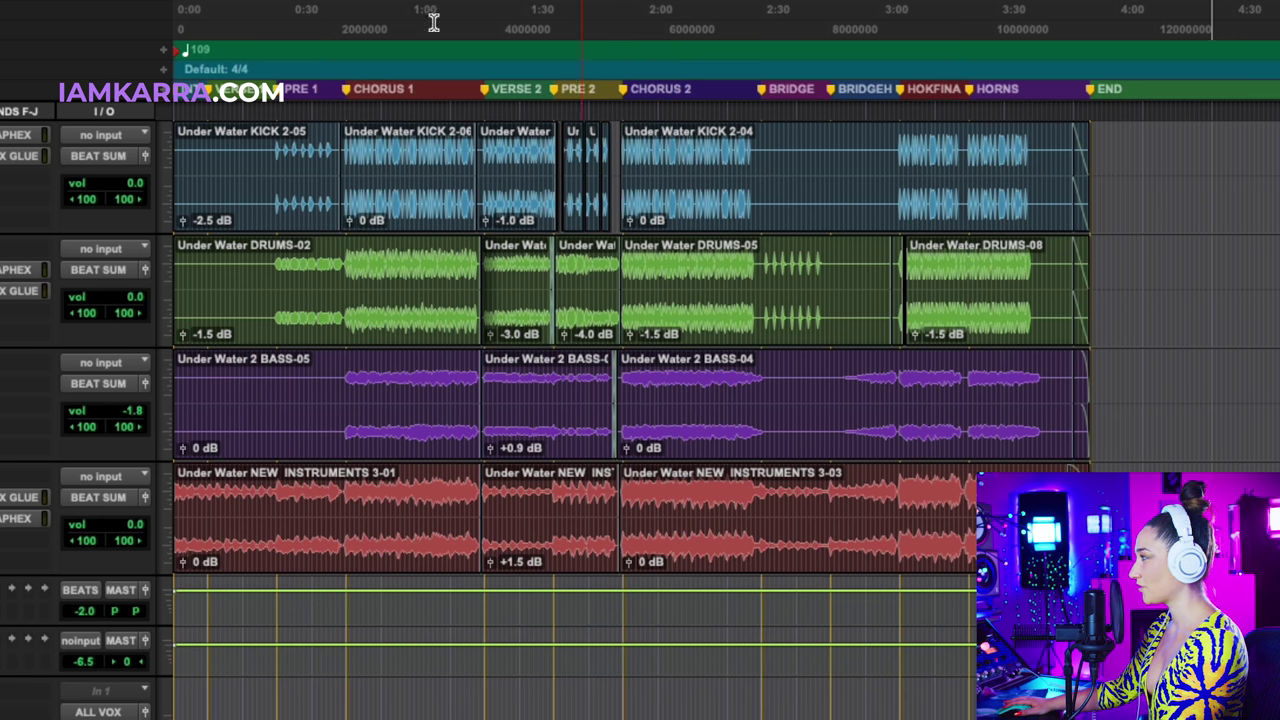
key("Return")
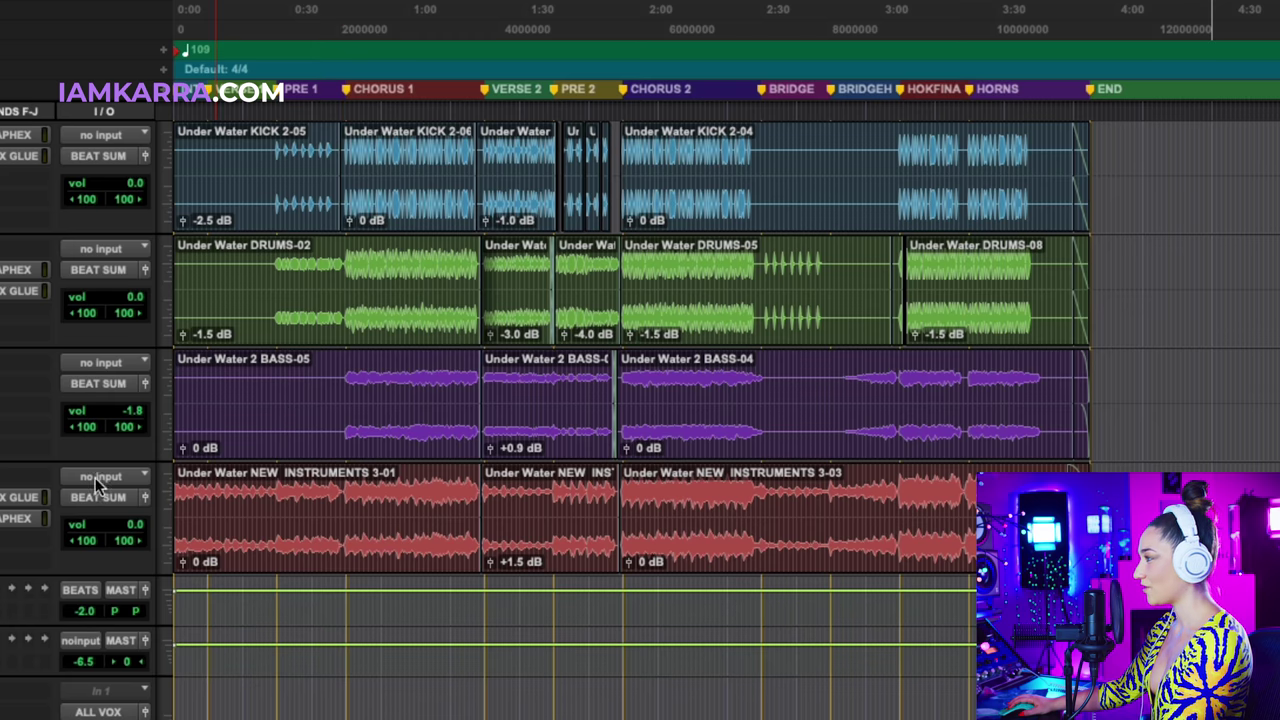
left_click(372, 517)
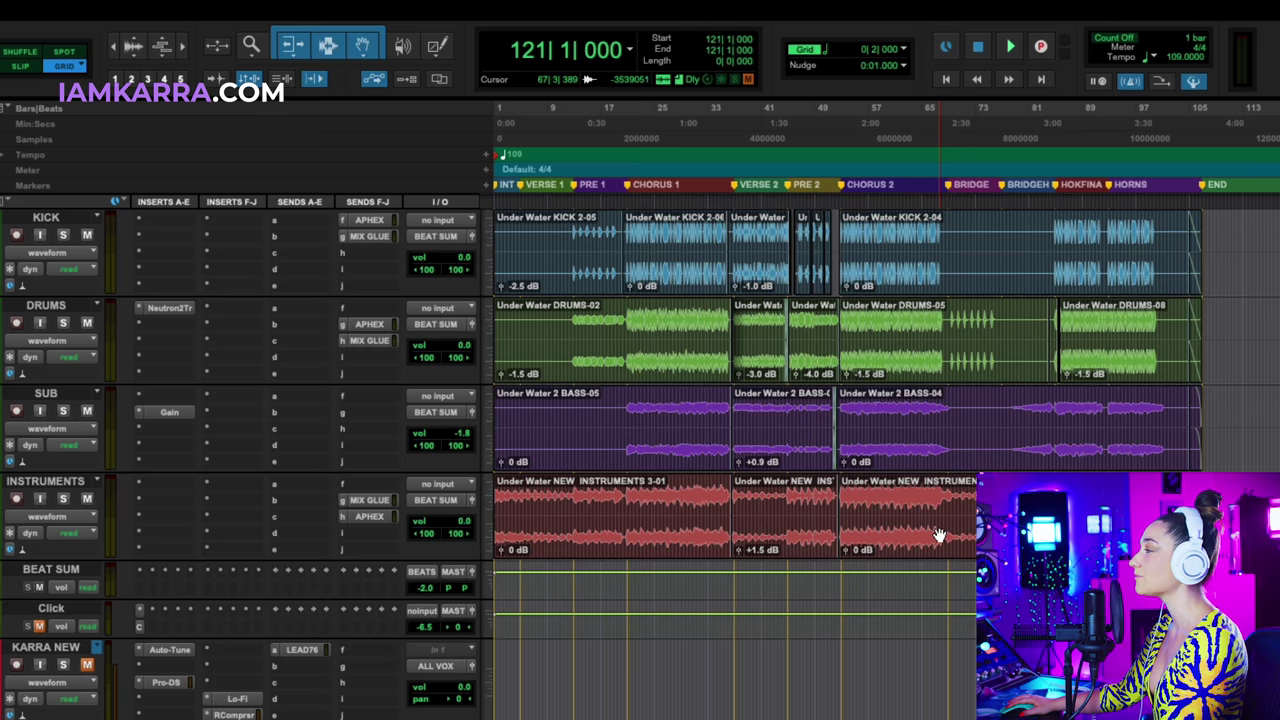
Inspect the SUB track's chorus around bars 19–21, including its Gain plugin, then restore its waveform view.
left_click(629, 425)
key("super+bracketright")
key("super+bracketright")
left_click(176, 418)
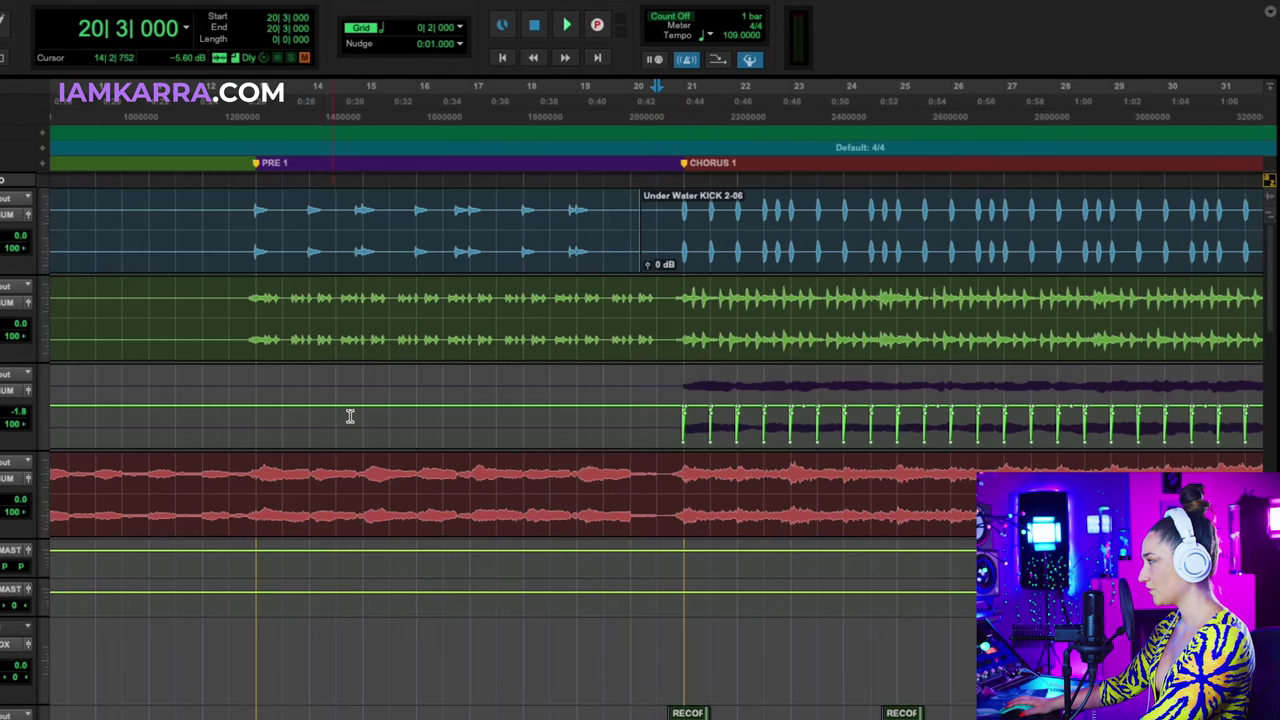
scroll(619, 379, "right", 5)
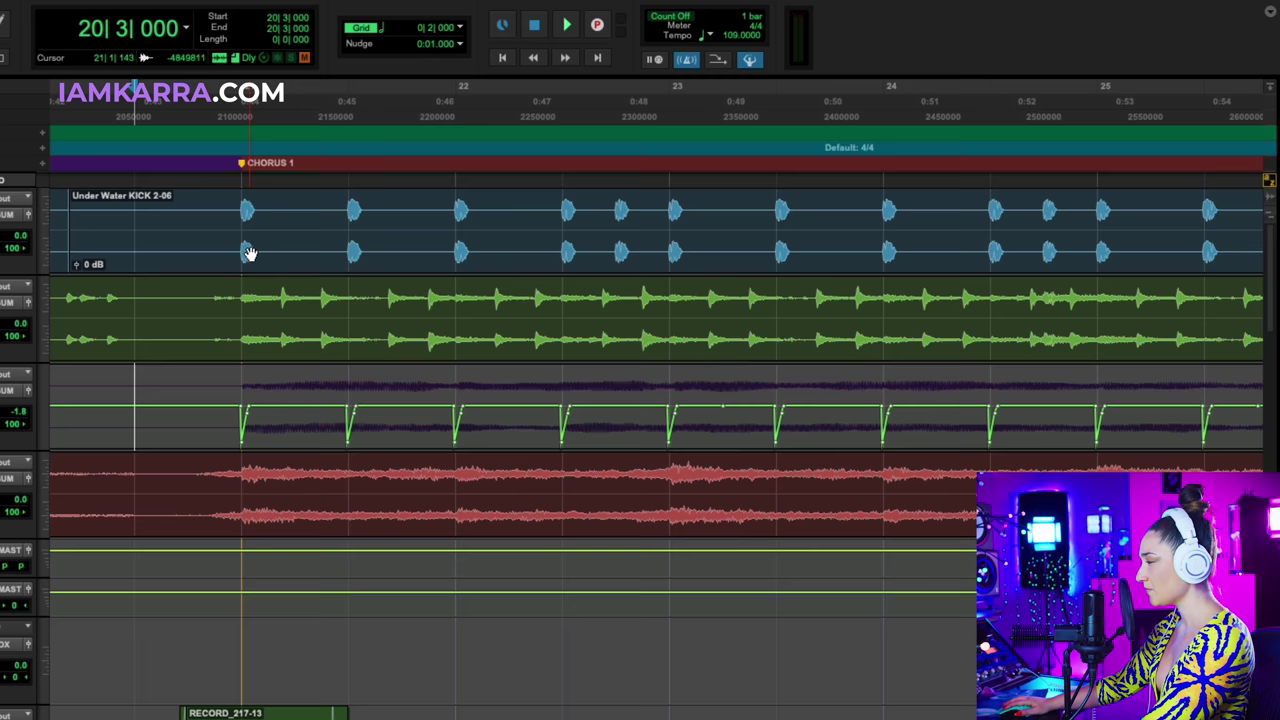
left_click(253, 413)
key("r")
key("r")
key("r")
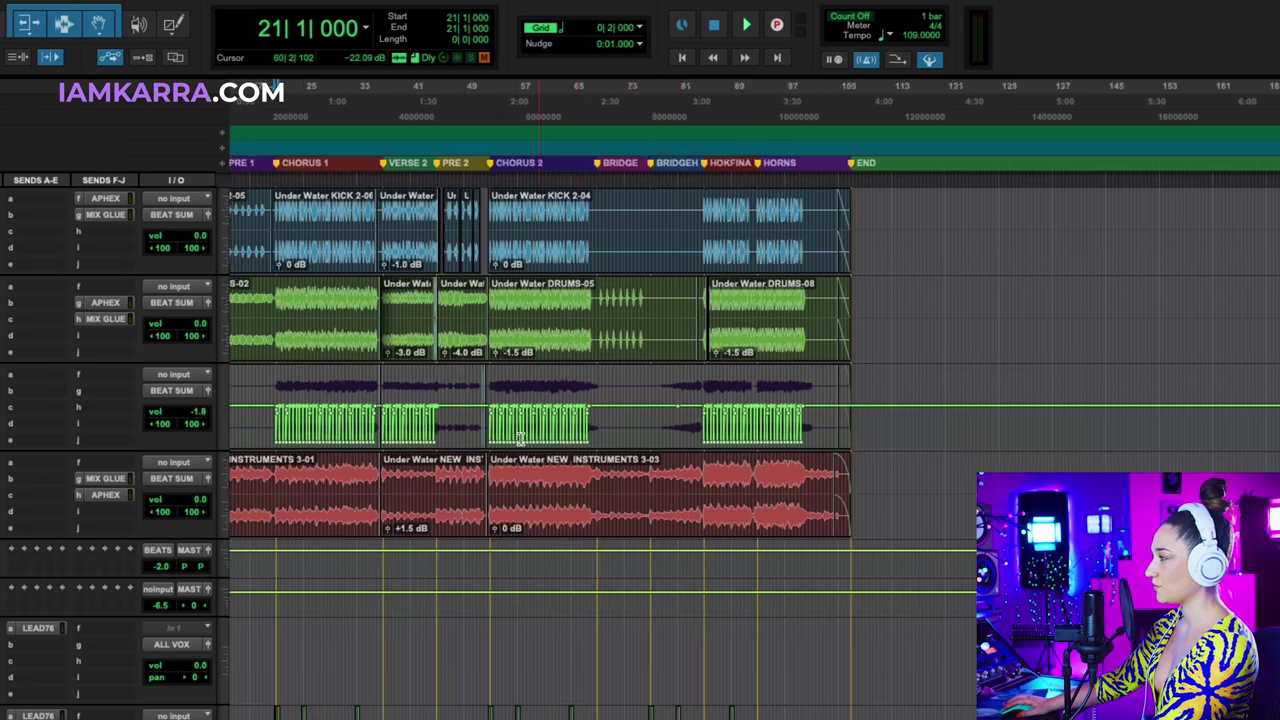
scroll(519, 438, "left", 3)
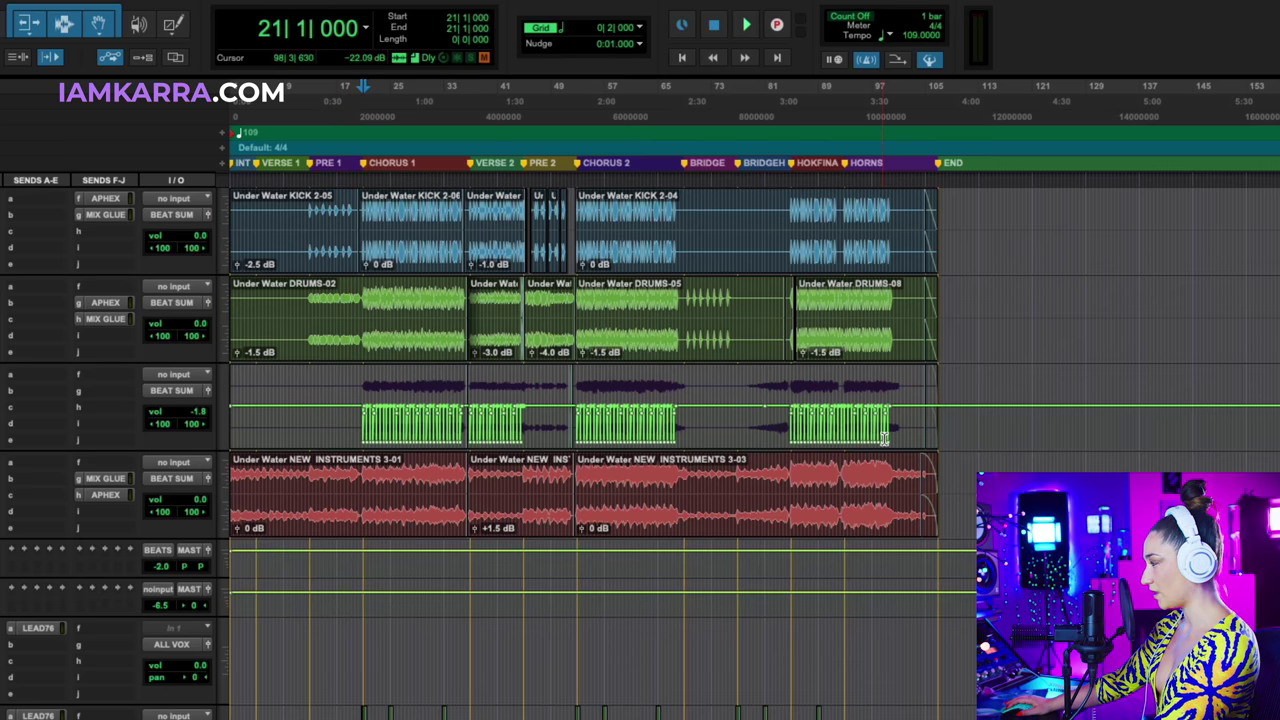
left_click(340, 397)
key("ctrl+minus")
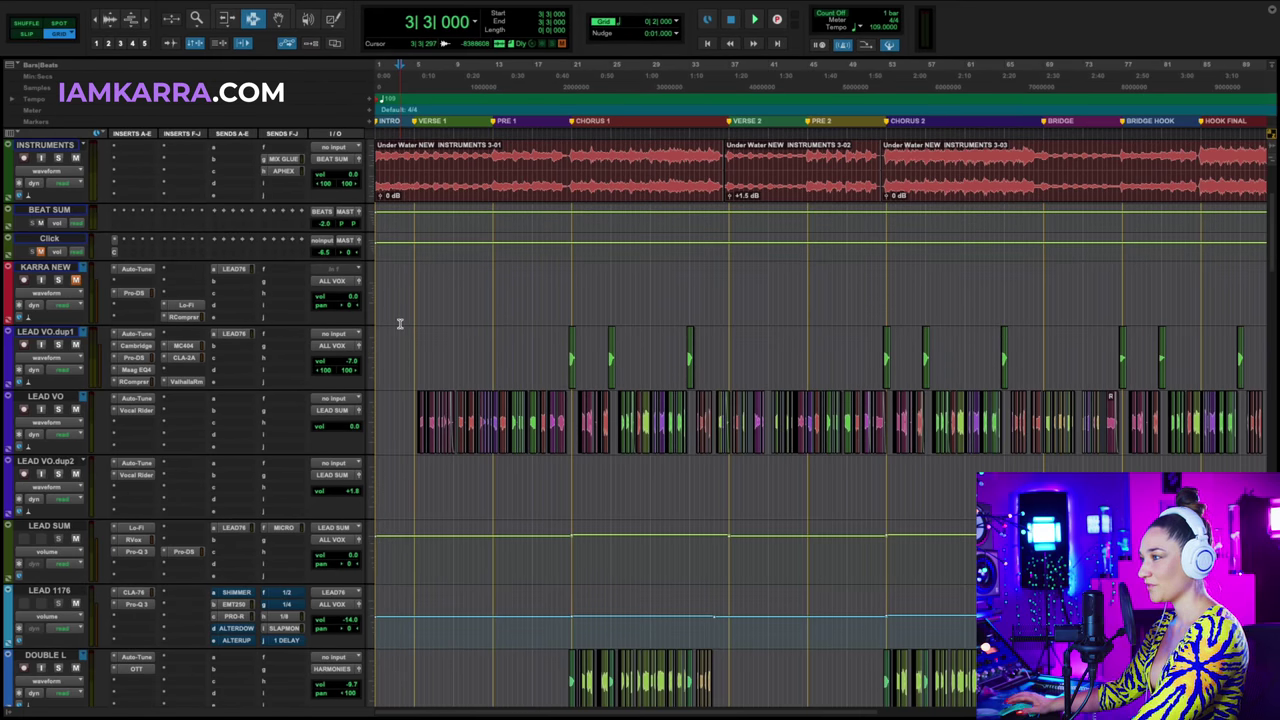
Select KARRA NEW from bar 3 to bar 77 and show its takes as playlist lanes.
left_click_drag(390, 286, 1132, 279)
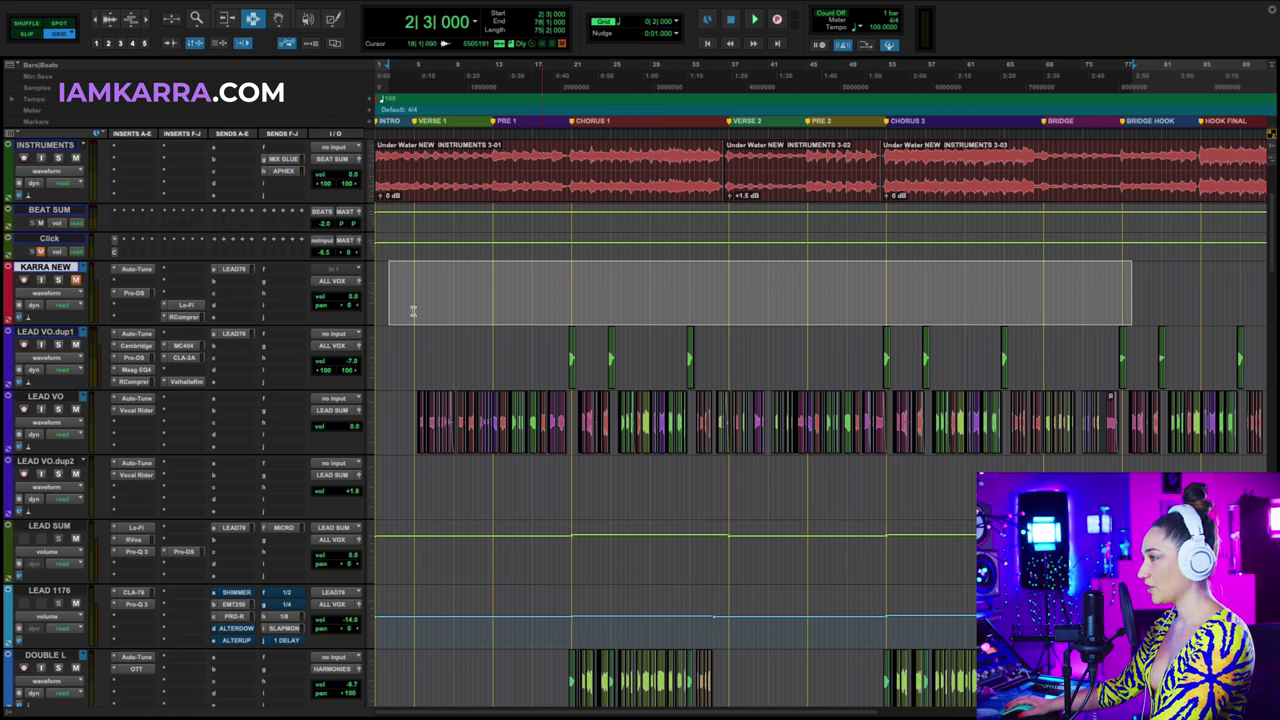
left_click(74, 295)
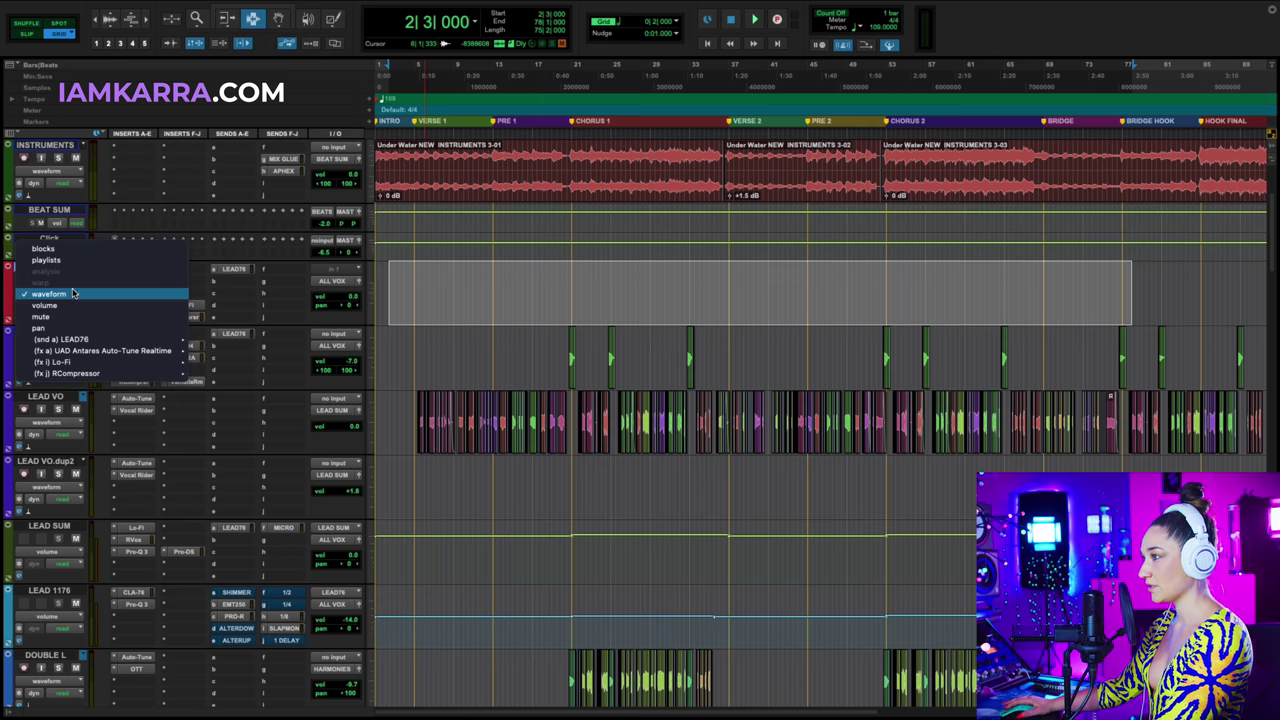
left_click(70, 261)
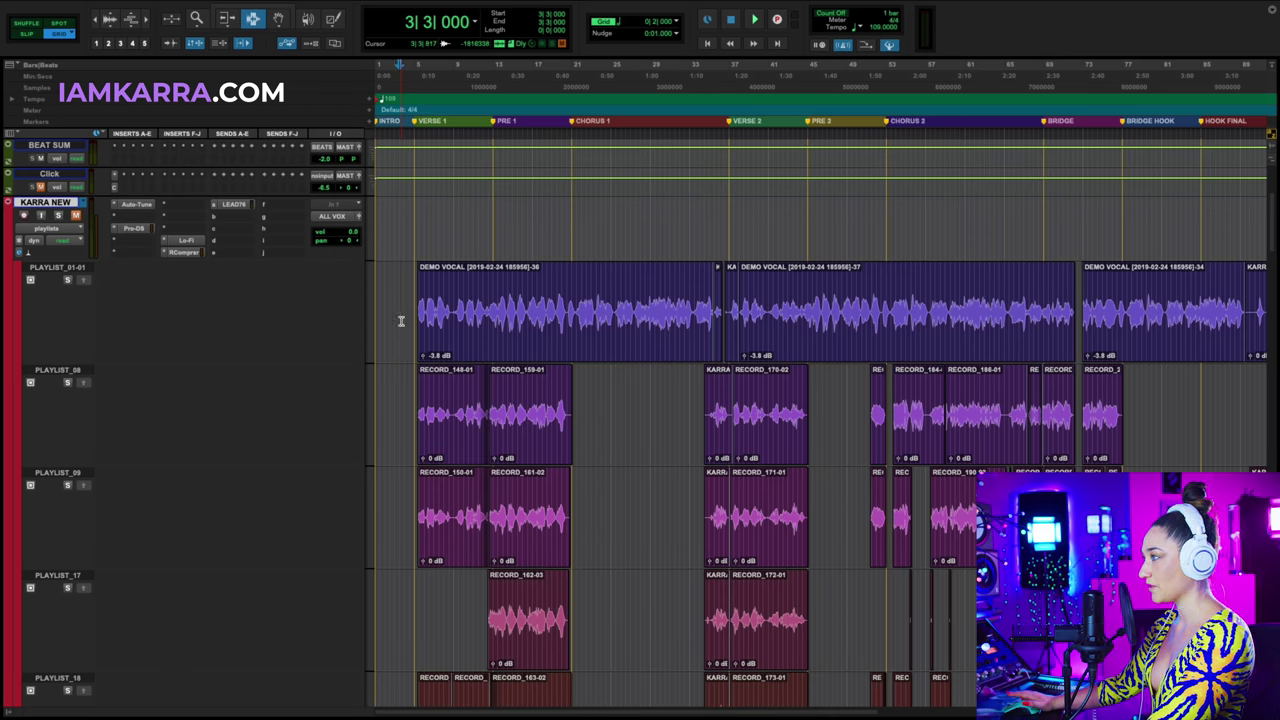
scroll(401, 321, "down", 8)
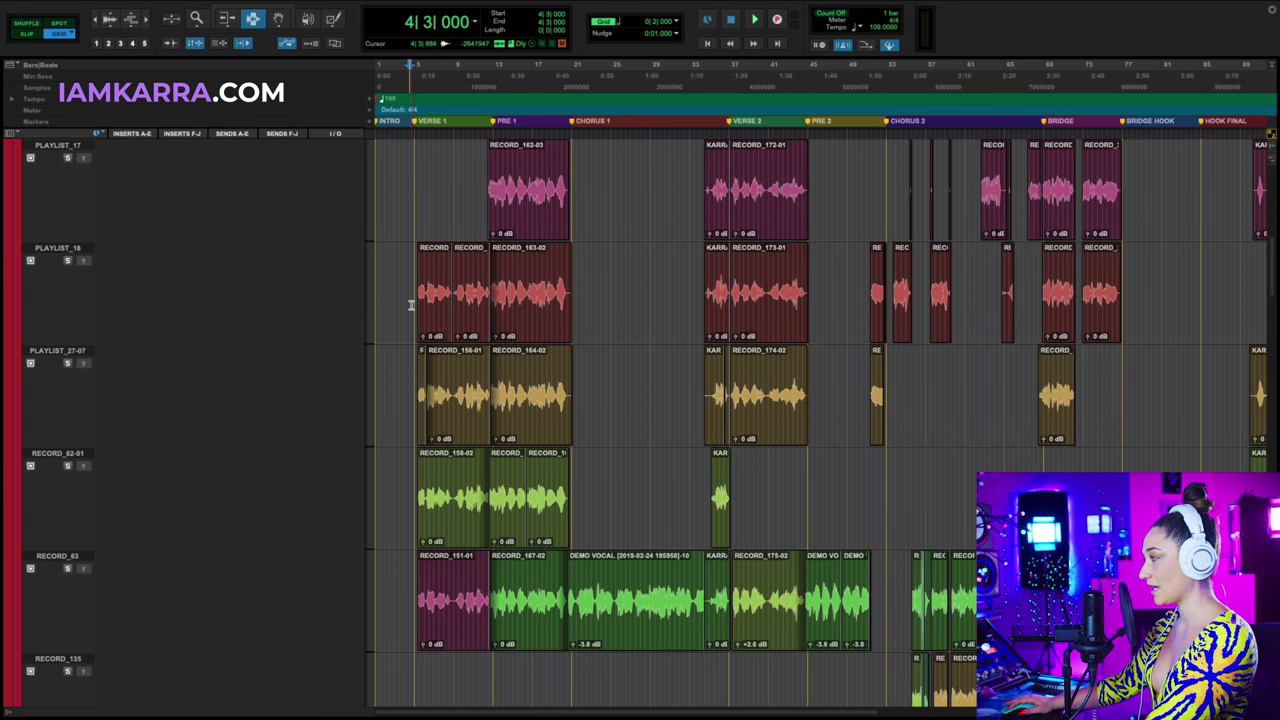
scroll(410, 305, "up", 8)
Set the edit point at bar 5 and zoom in to browse the KARRA NEW take lanes.
left_click(410, 242)
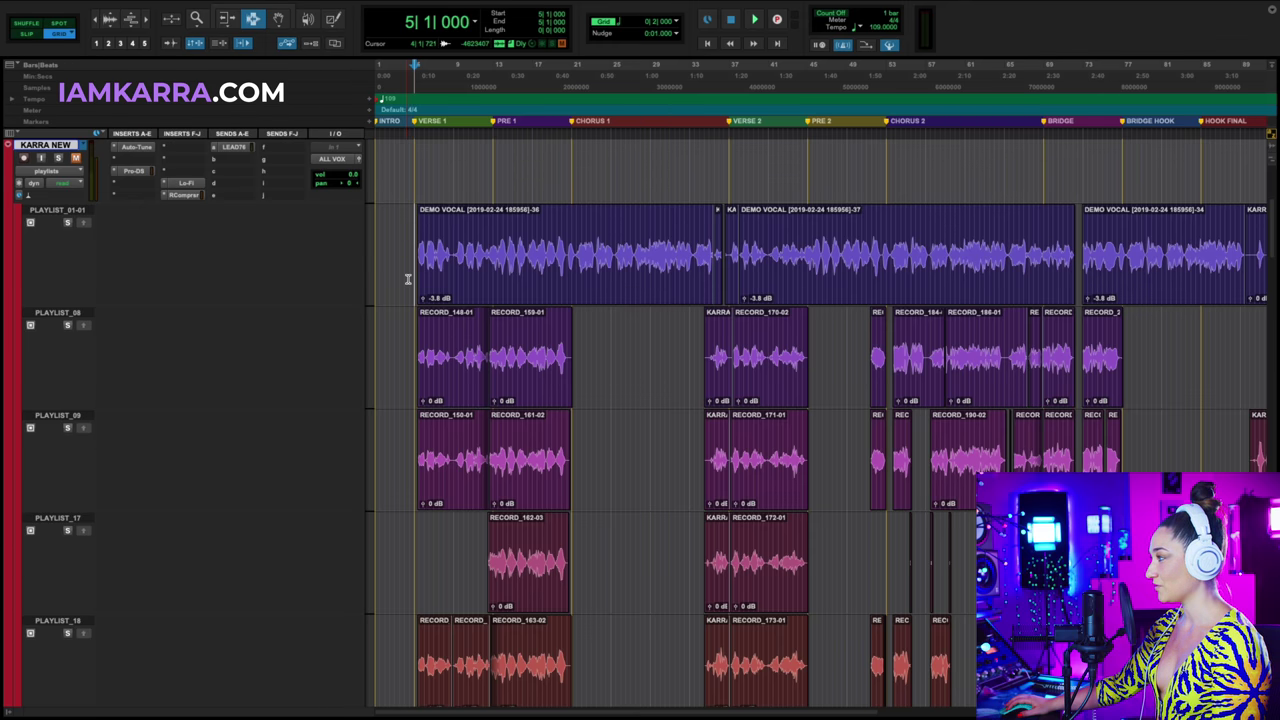
scroll(410, 277, "down", 12)
scroll(438, 285, "down", 4)
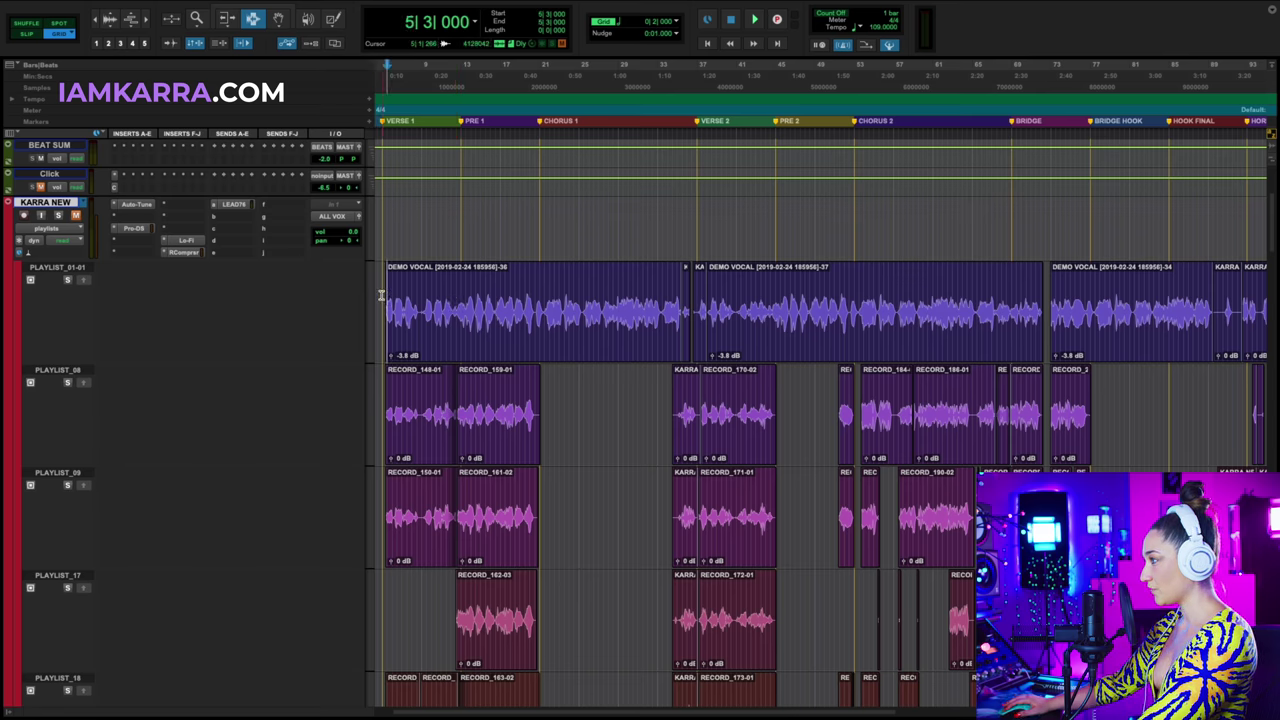
key("ctrl+bracketright")
scroll(462, 330, "right", 2)
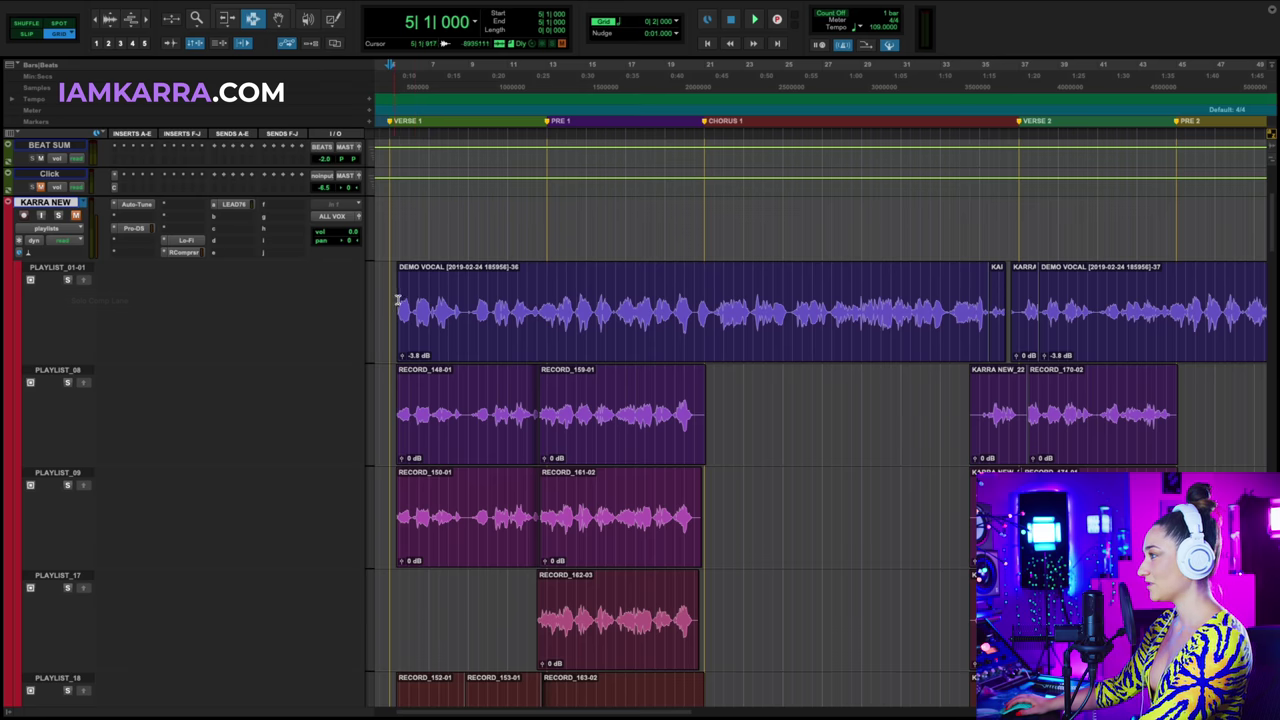
Solo the PLAYLIST_01-01 demo vocal lane, audition it briefly, and return the playhead to bar 5.
left_click(67, 281)
scroll(607, 640, "up", 5)
key("space")
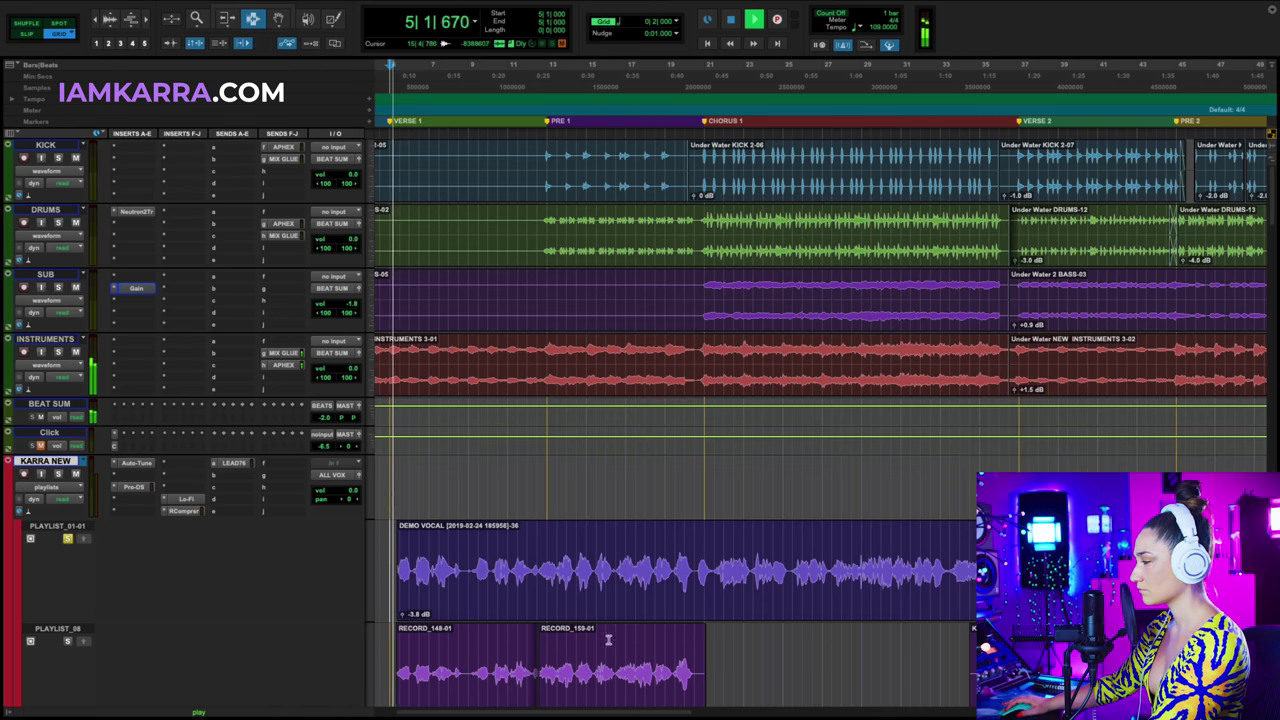
scroll(590, 615, "down", 2)
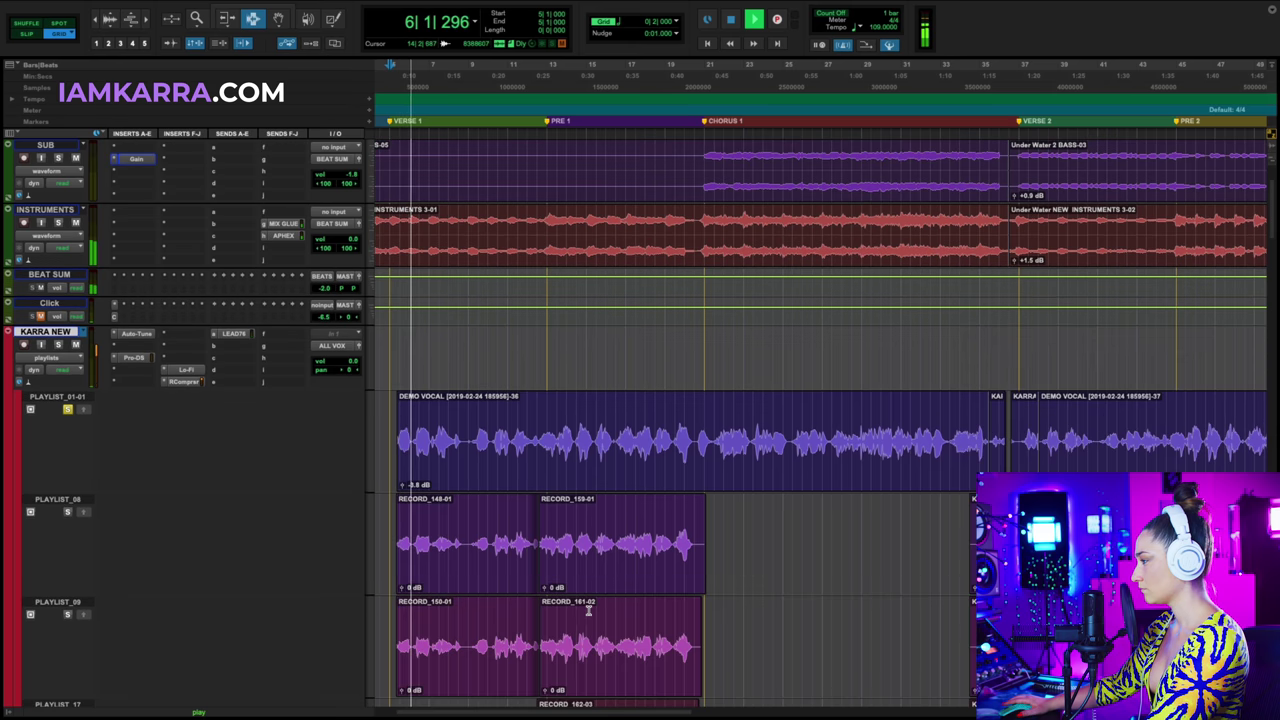
scroll(606, 609, "down", 1)
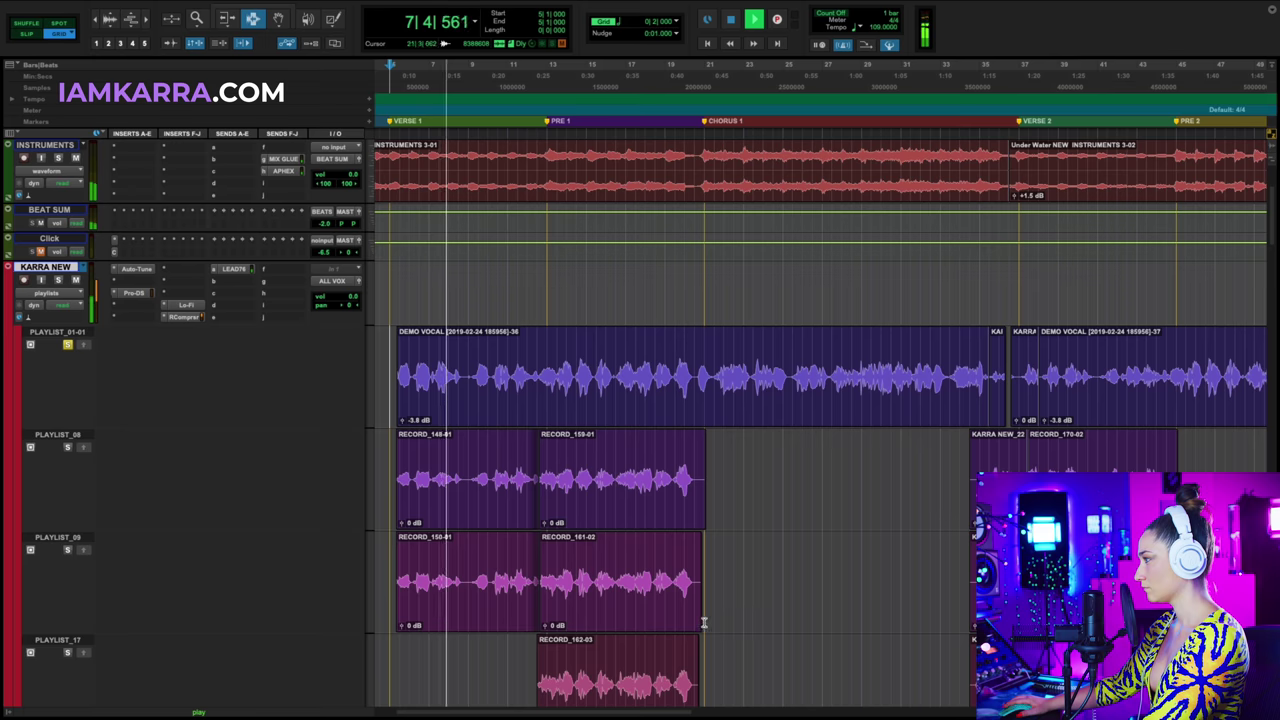
key("space")
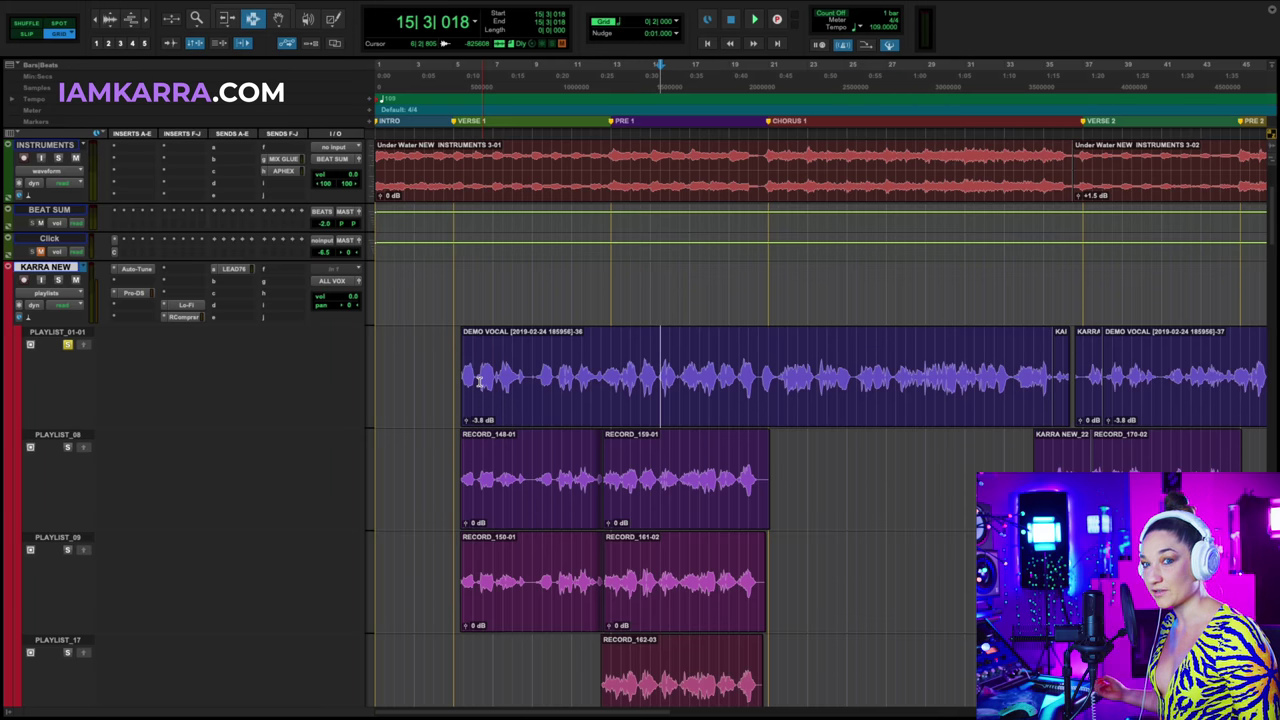
scroll(465, 330, "down", 1)
left_click(454, 280)
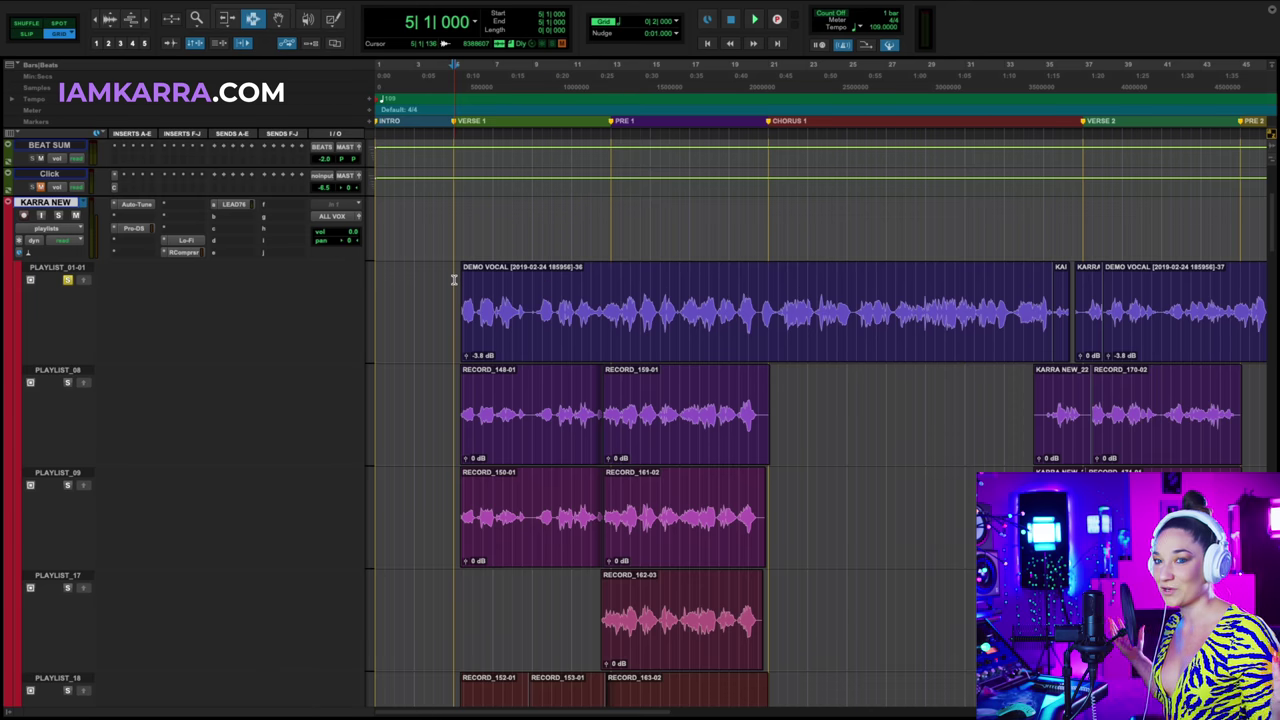
Switch KARRA NEW back to single waveform view and scroll down to the LEAD VO comp.
left_click(46, 228)
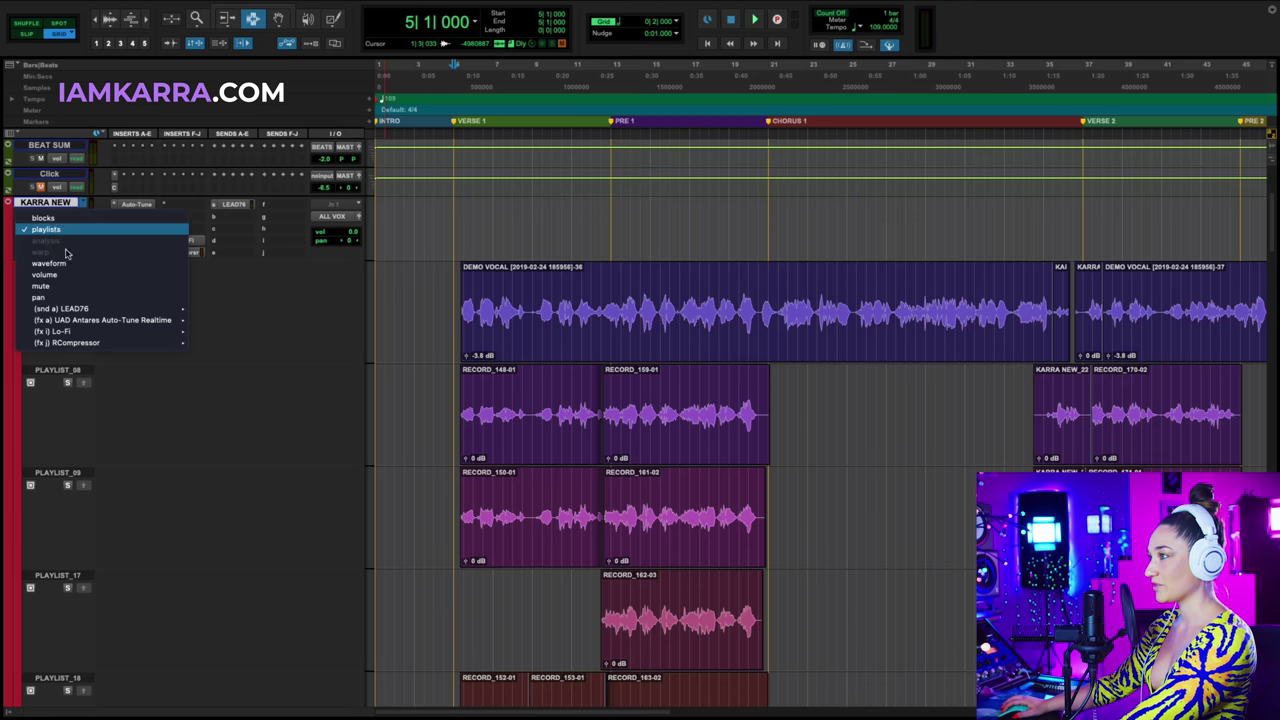
left_click(312, 302)
scroll(312, 302, "down", 10)
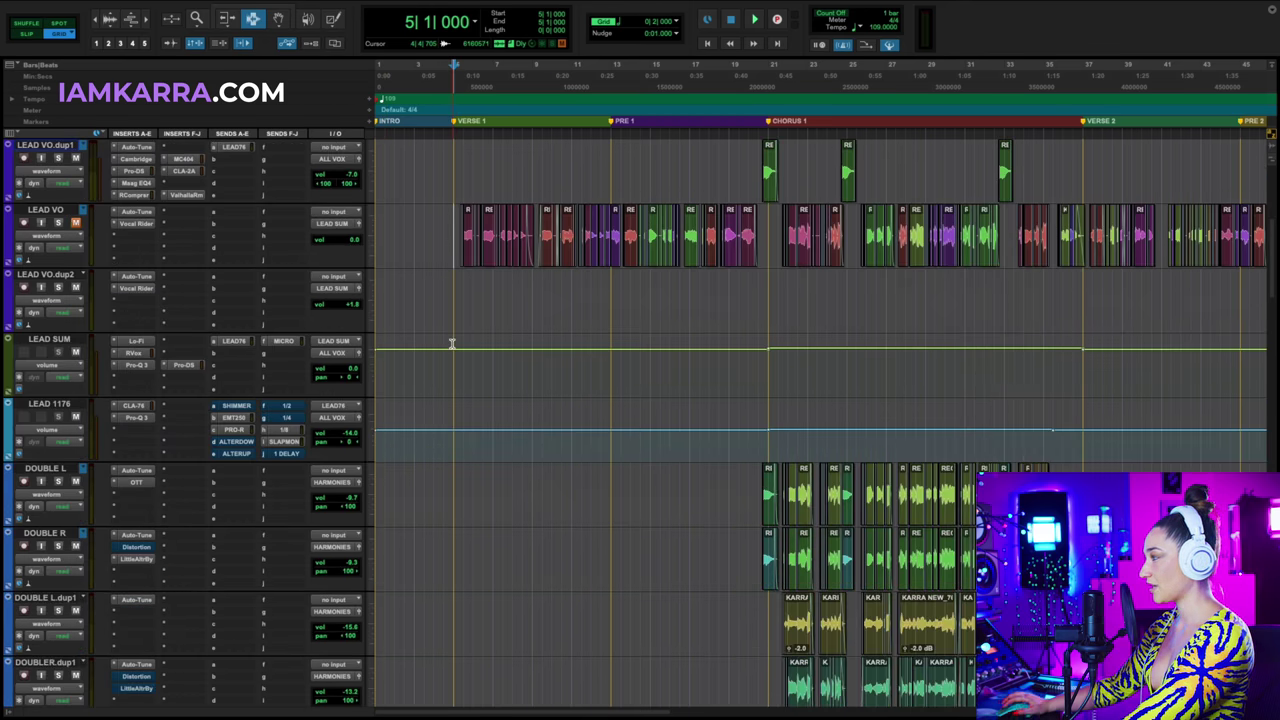
scroll(731, 383, "right", 3)
scroll(814, 378, "down", 4)
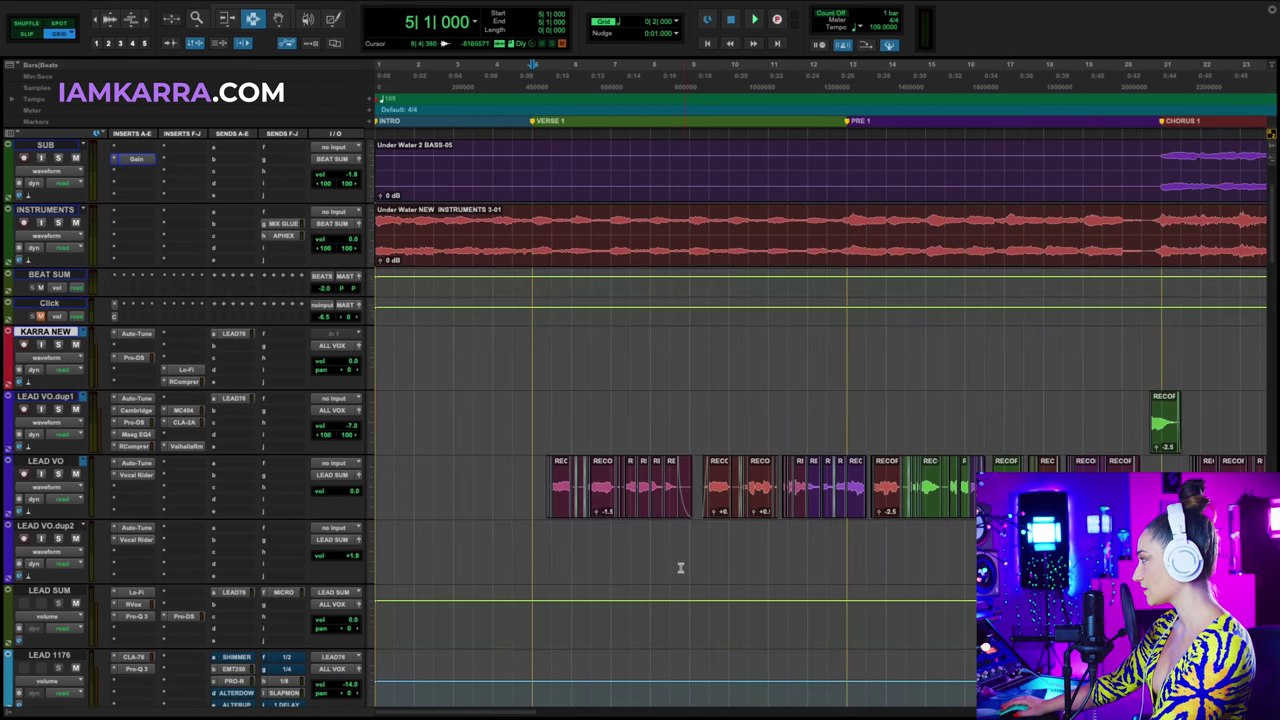
scroll(680, 566, "down", 3)
scroll(680, 566, "right", 4)
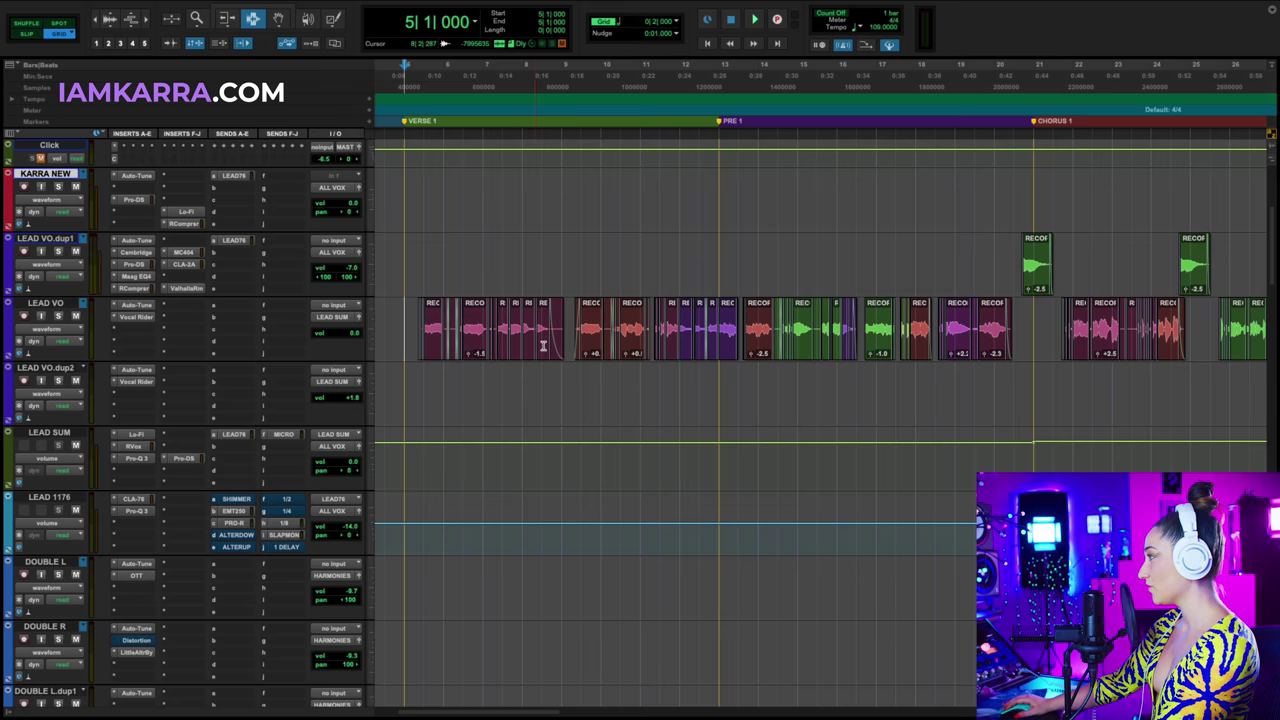
Move the edit point on the LEAD VO comp from bar 9 to bar 11.
key("Tab")
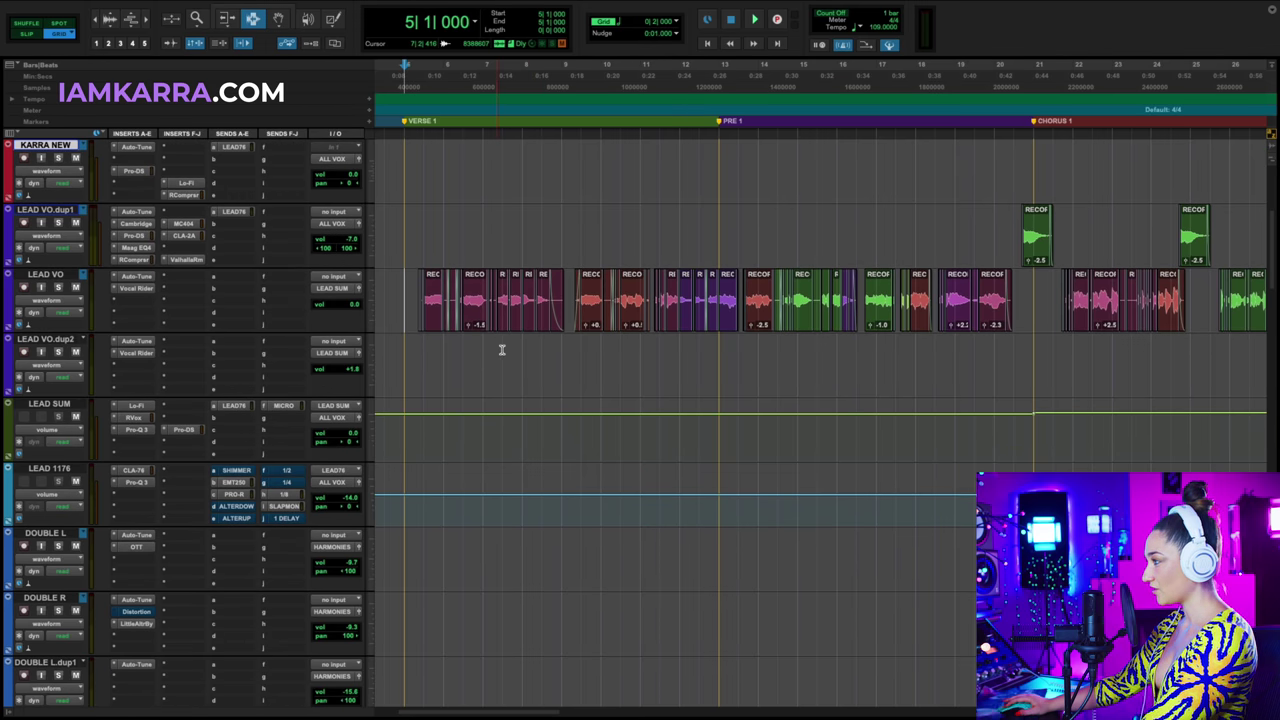
scroll(555, 347, "right", 2)
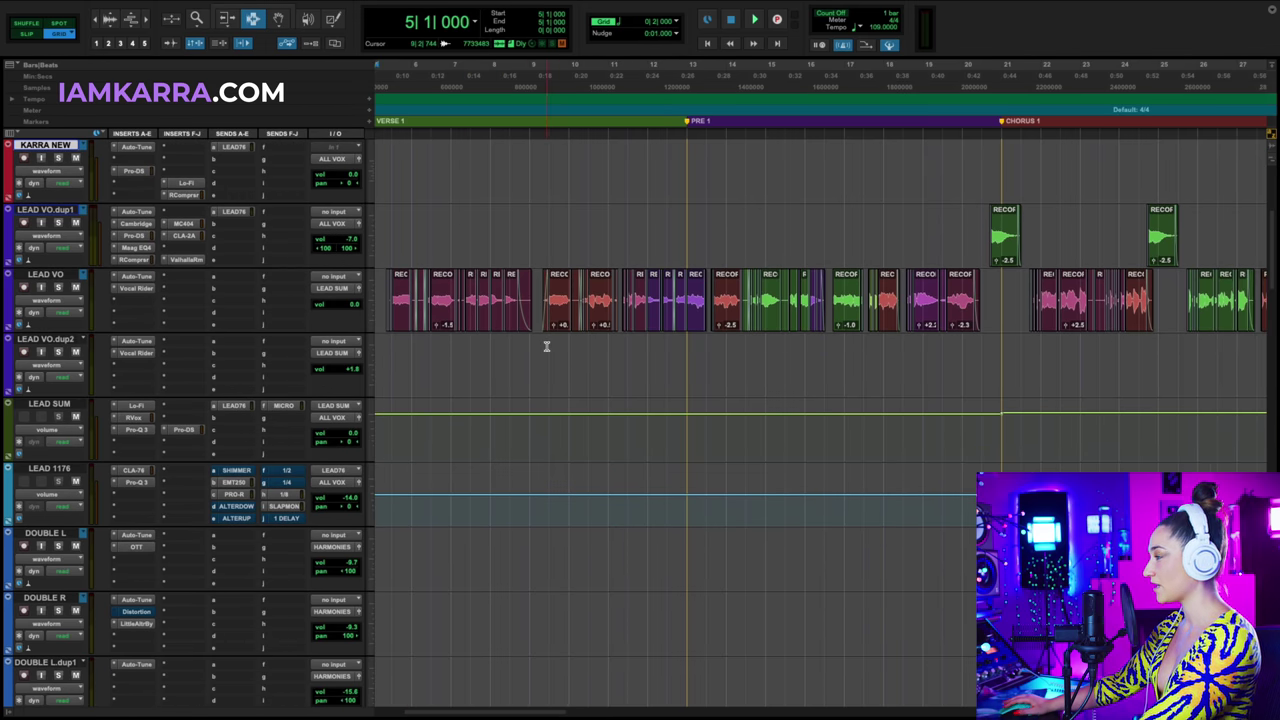
left_click(628, 307)
scroll(635, 314, "right", 6)
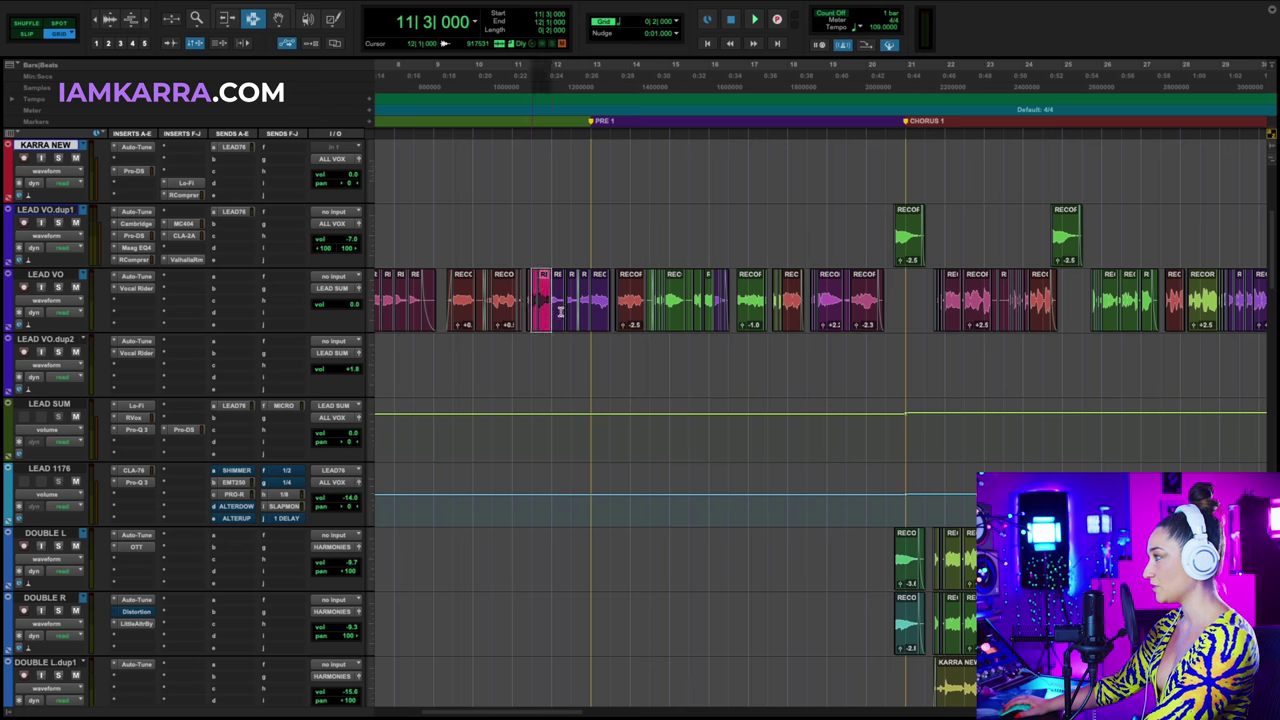
Select a short LEAD VO clip and lower RECORD_153-10's clip gain to about -15 dB.
left_click_drag(531, 312, 555, 313)
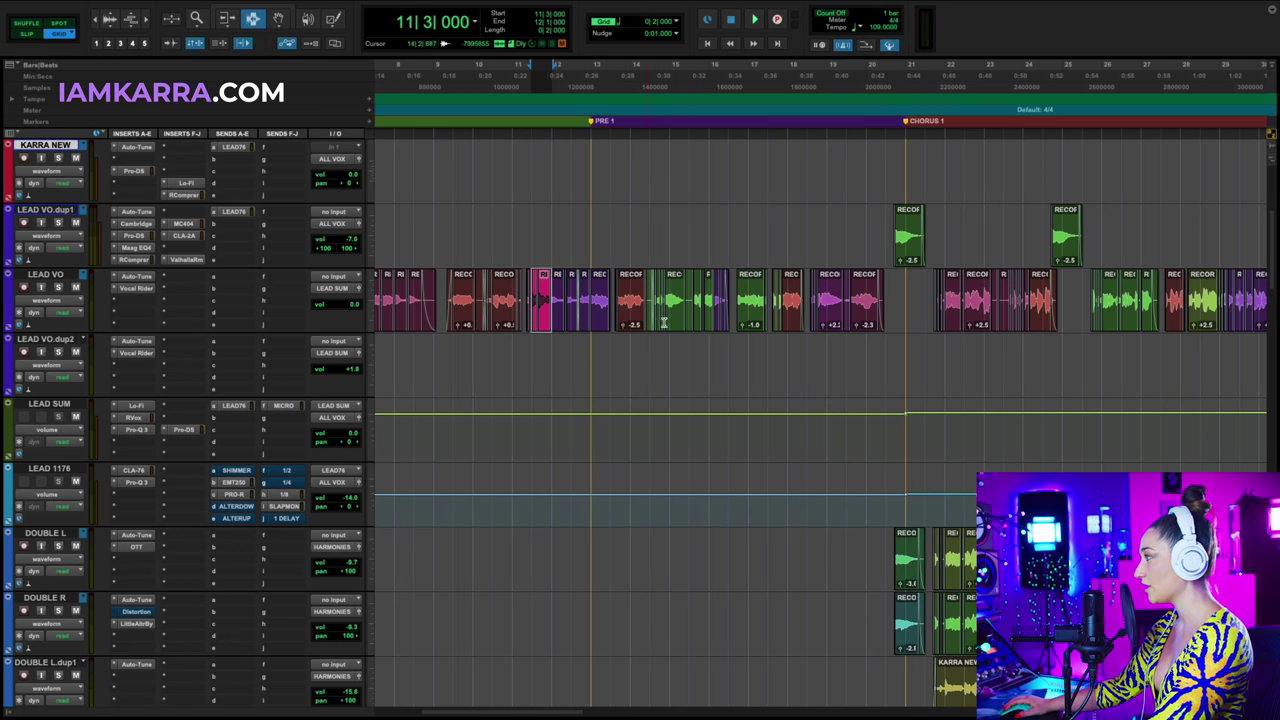
scroll(663, 322, "down", 1)
scroll(620, 280, "left", 4)
scroll(610, 288, "up", 3)
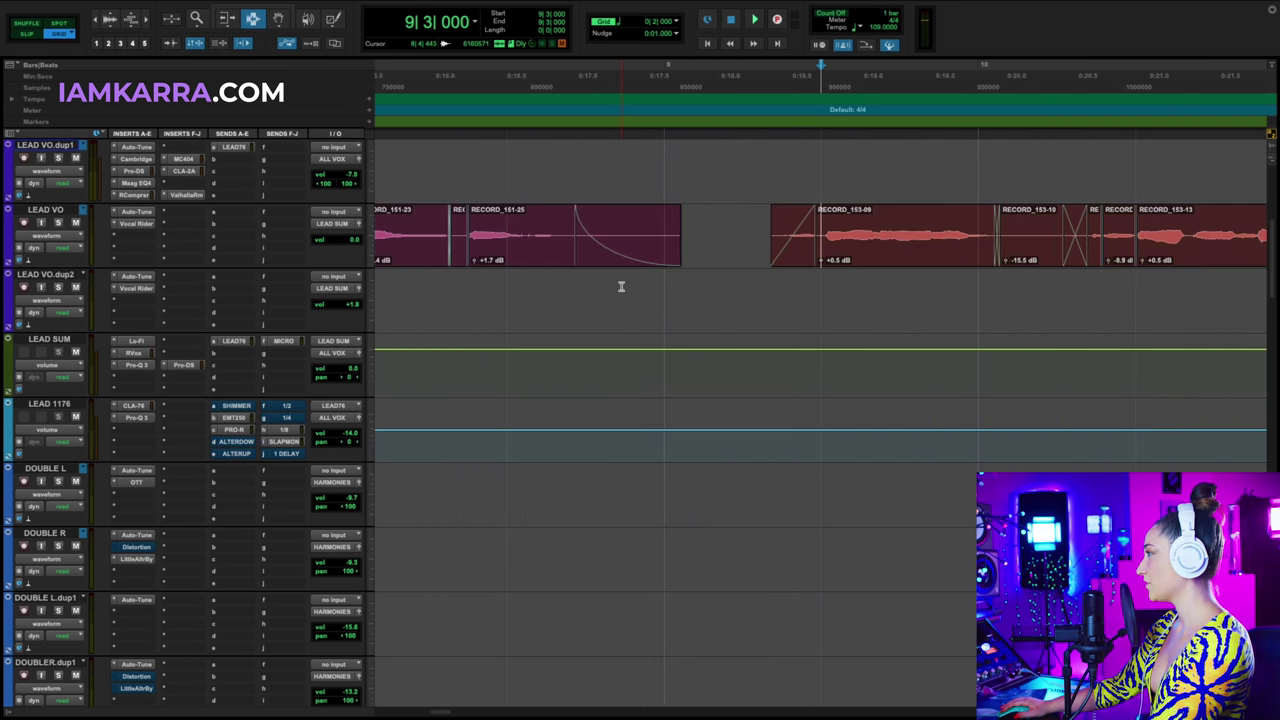
scroll(620, 287, "right", 10)
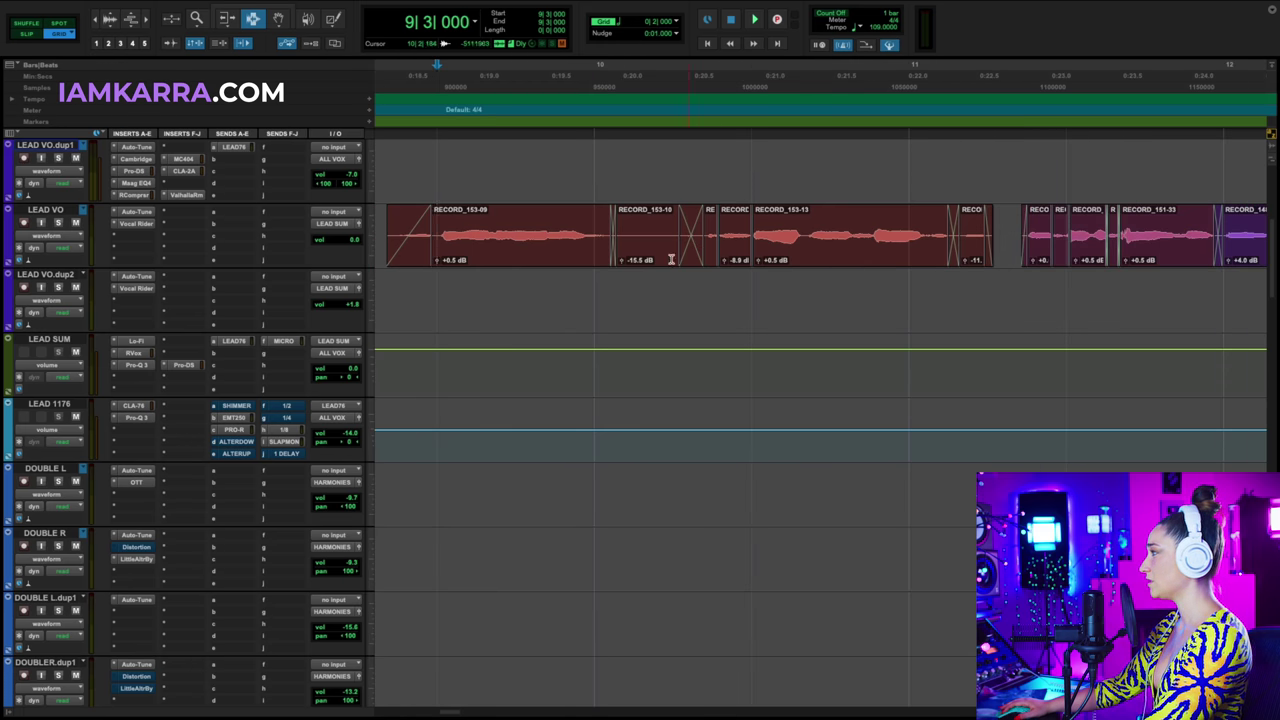
left_click(621, 261)
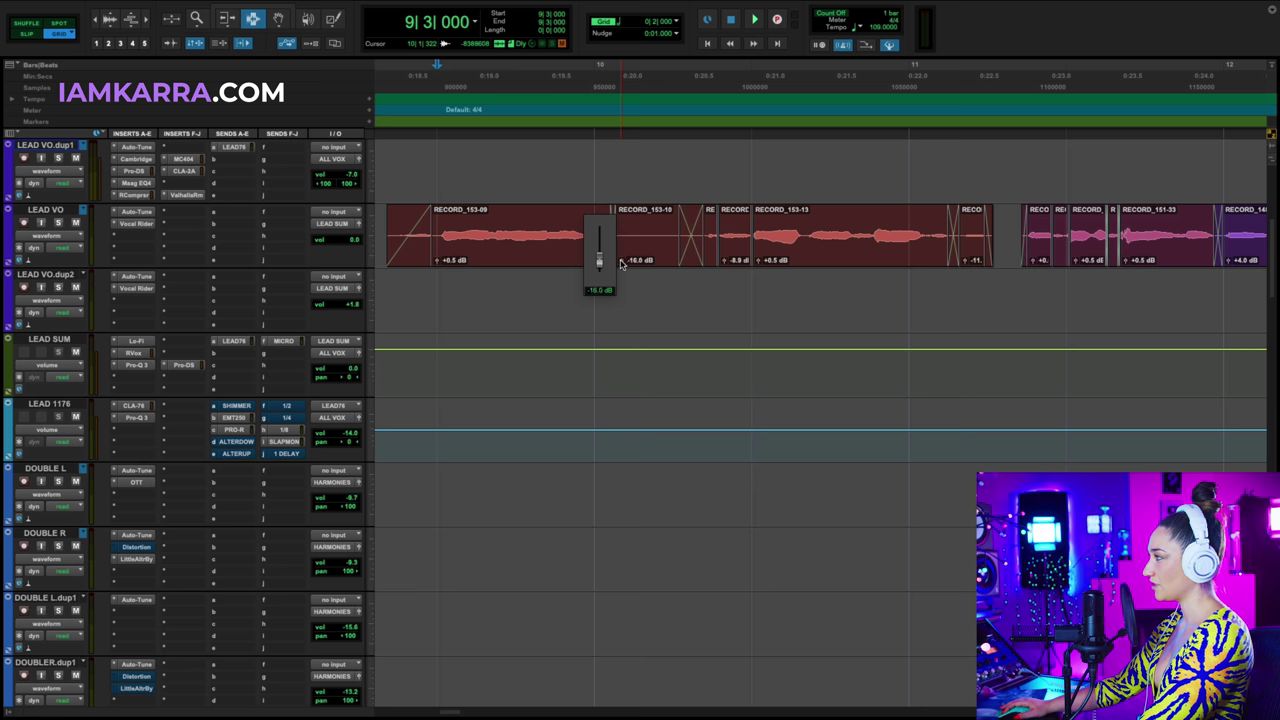
Place the insertion point at bar 11, then zoom out to show the entire song.
scroll(660, 265, "right", 3)
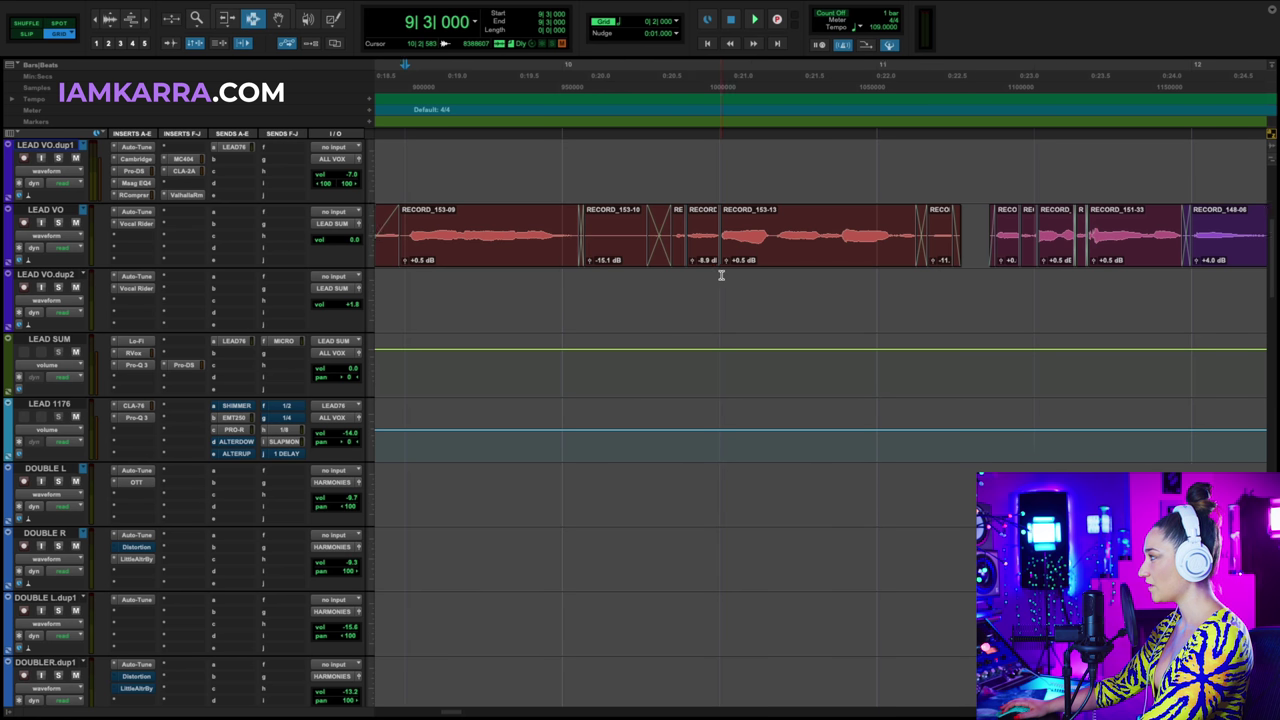
scroll(633, 265, "right", 16)
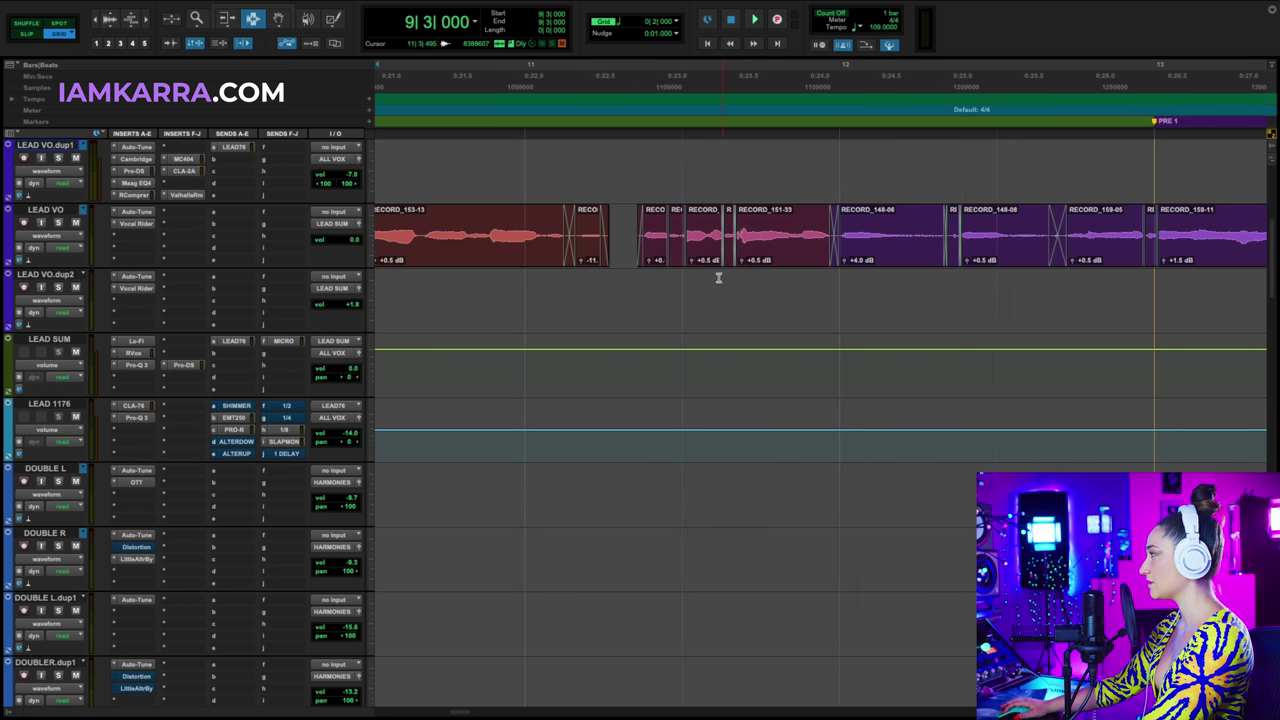
left_click(458, 235)
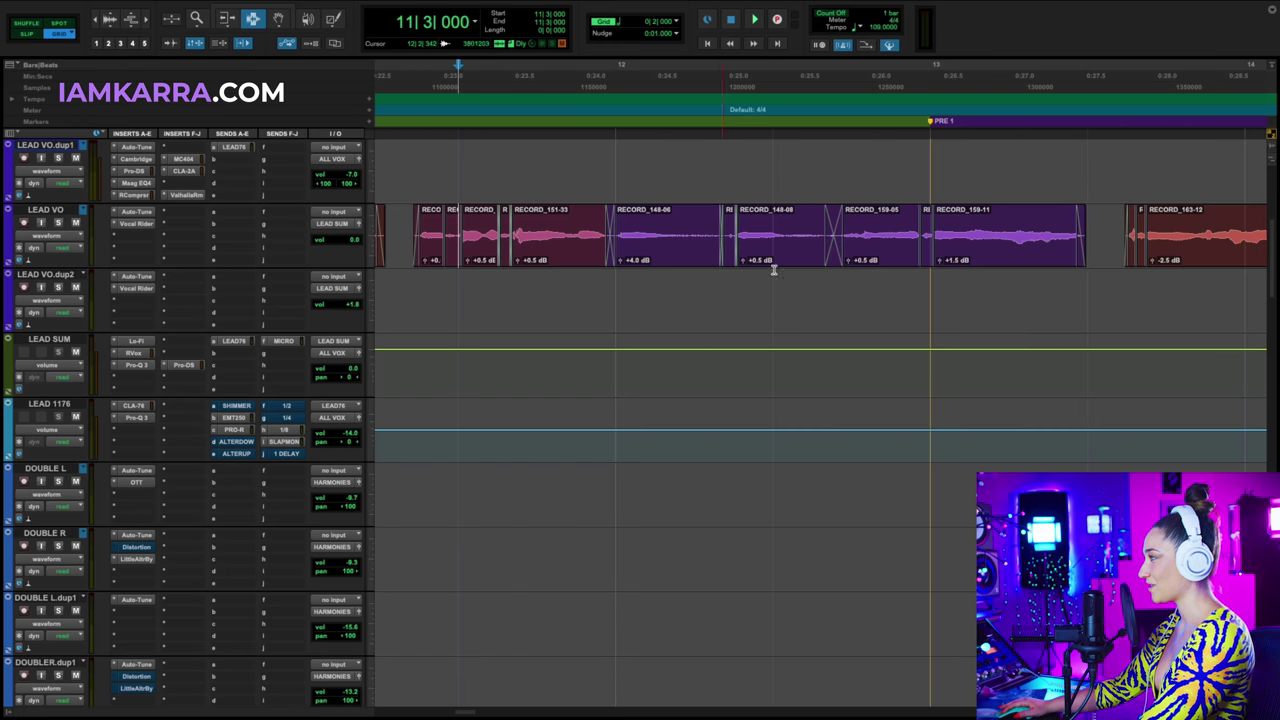
scroll(773, 268, "right", 7)
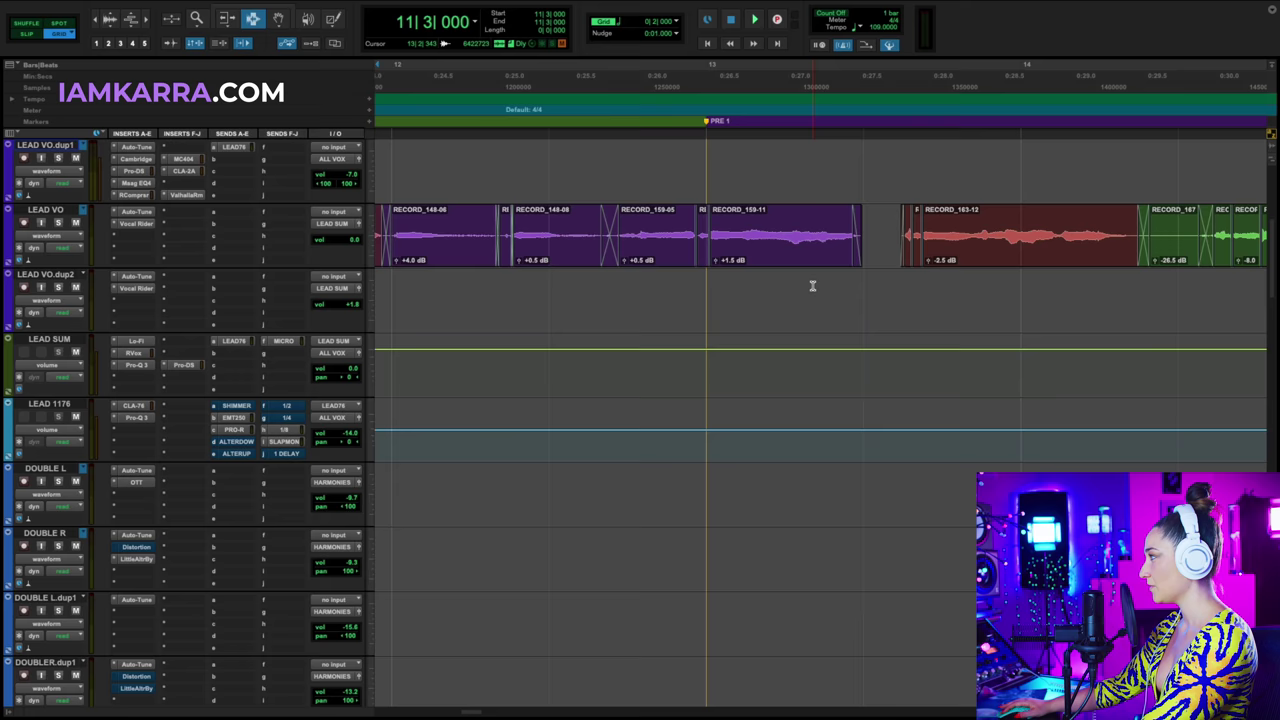
scroll(812, 286, "right", 7)
scroll(570, 236, "right", 3)
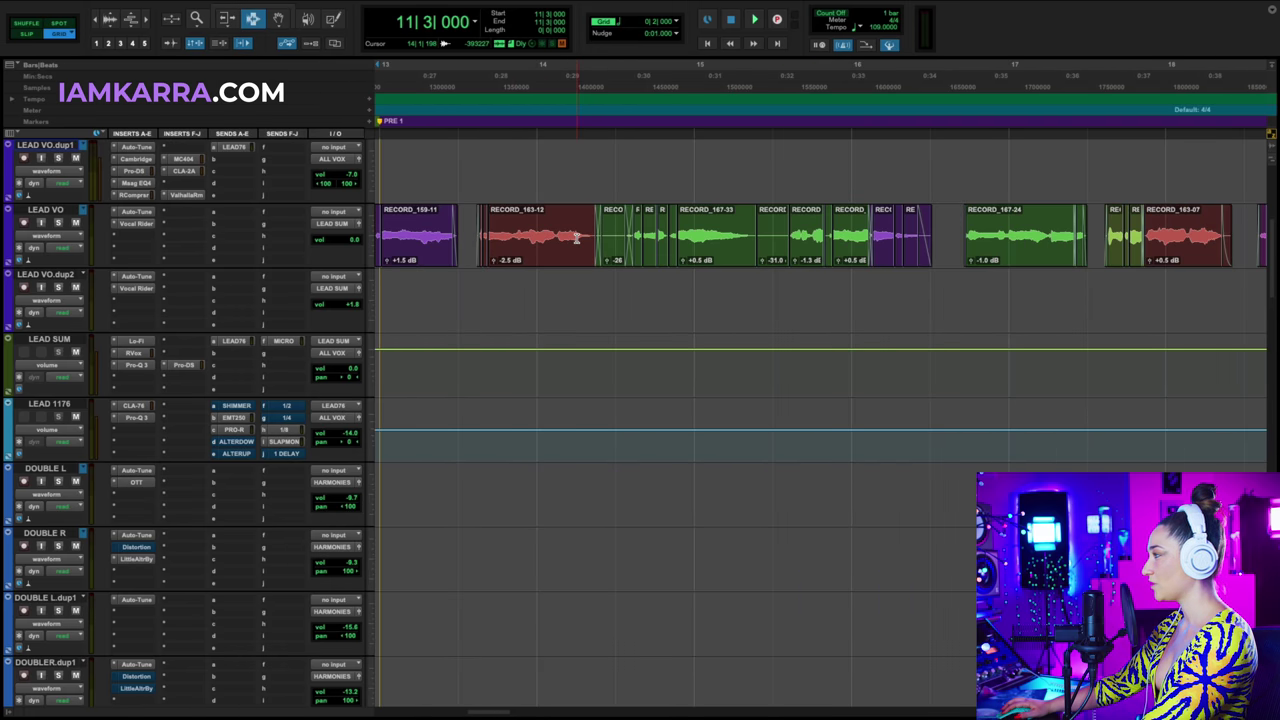
scroll(576, 237, "right", 1)
key("alt+a")
left_click(413, 325)
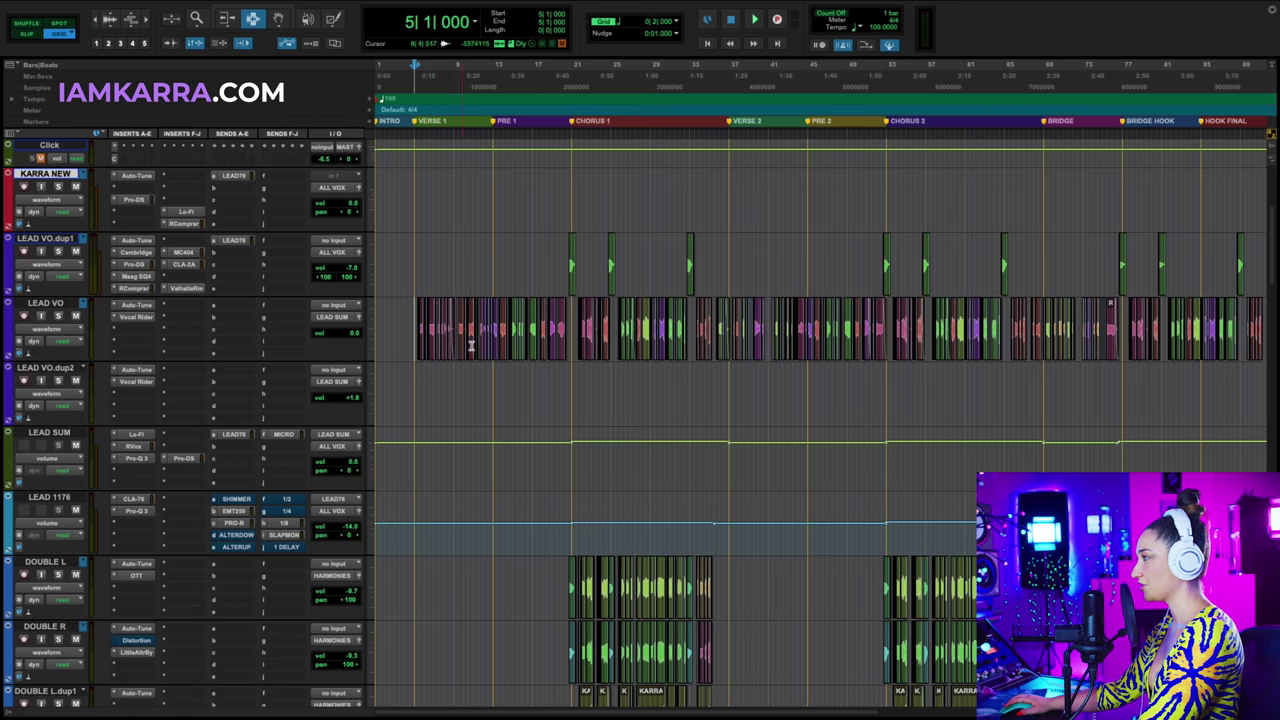
scroll(470, 345, "up", 4)
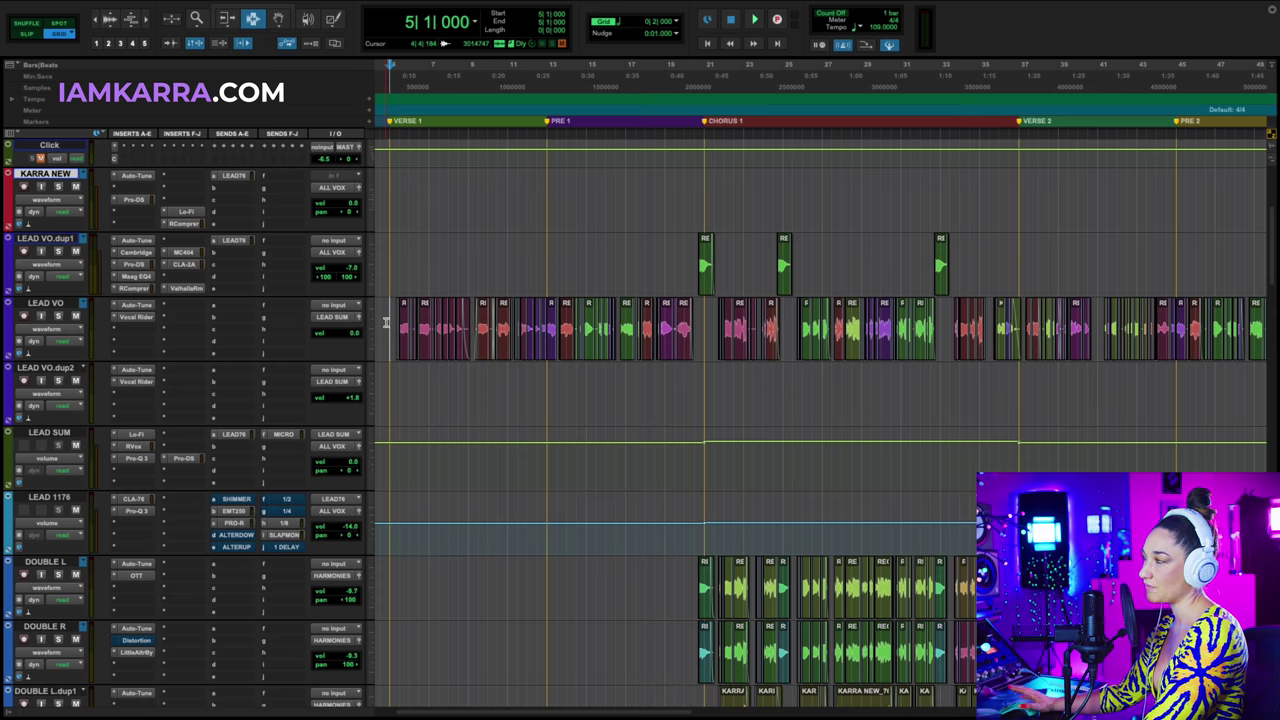
key("r")
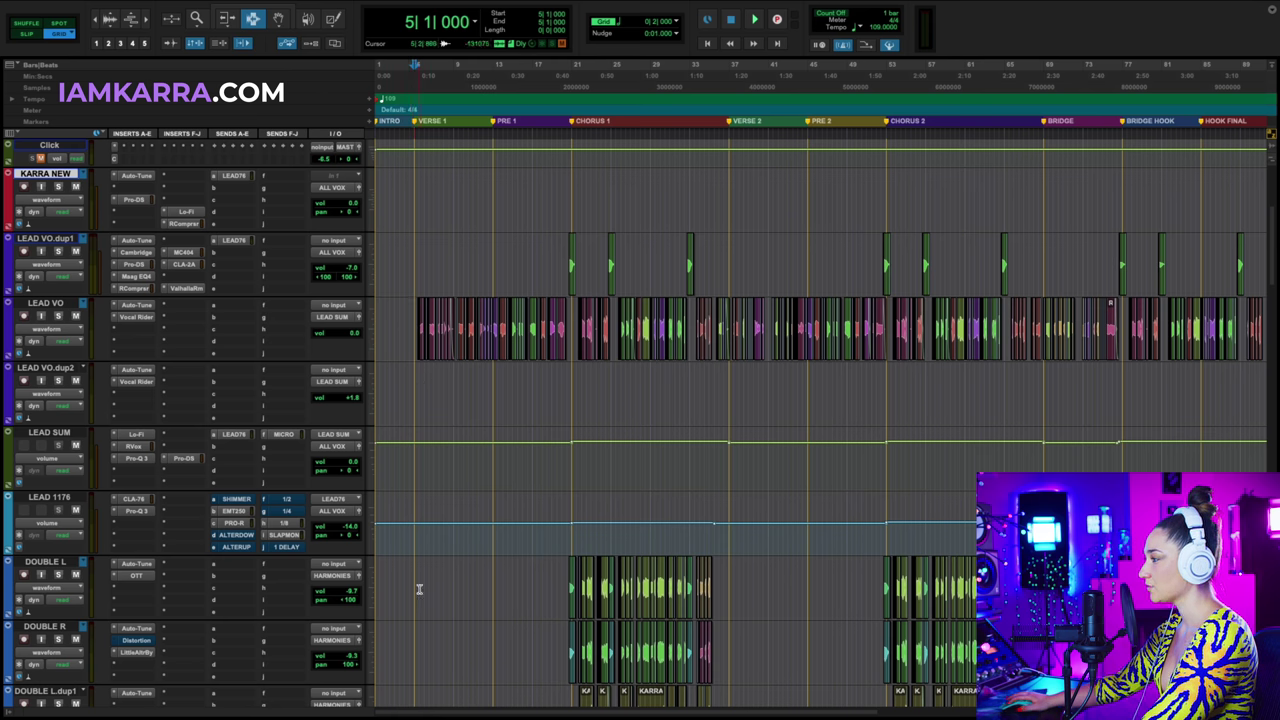
scroll(380, 471, "down", 1)
scroll(416, 496, "down", 6)
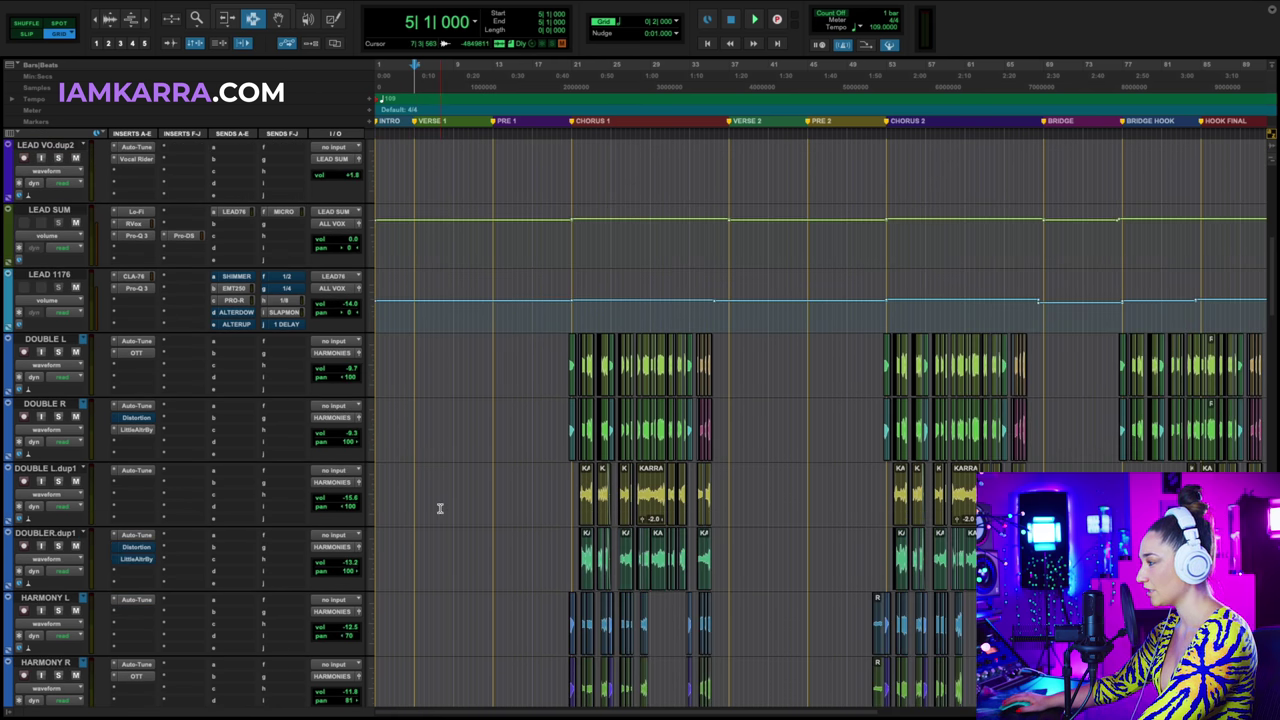
scroll(440, 508, "down", 20)
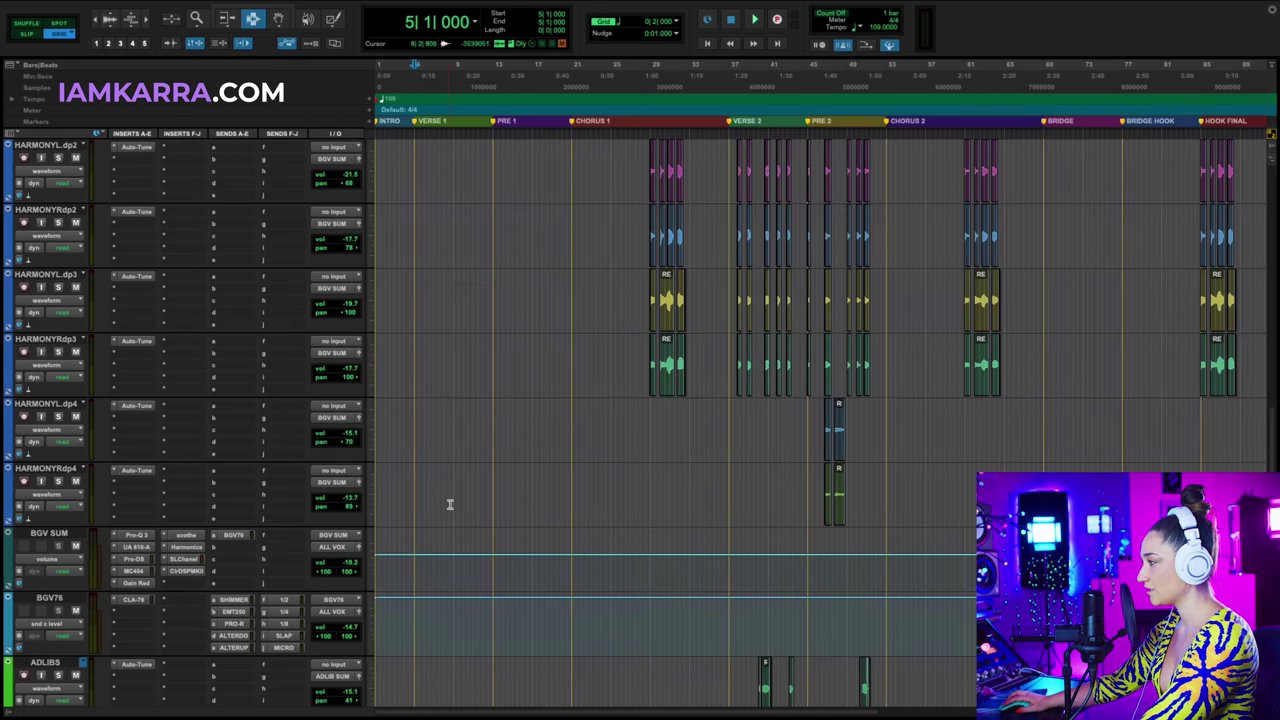
scroll(450, 504, "up", 20)
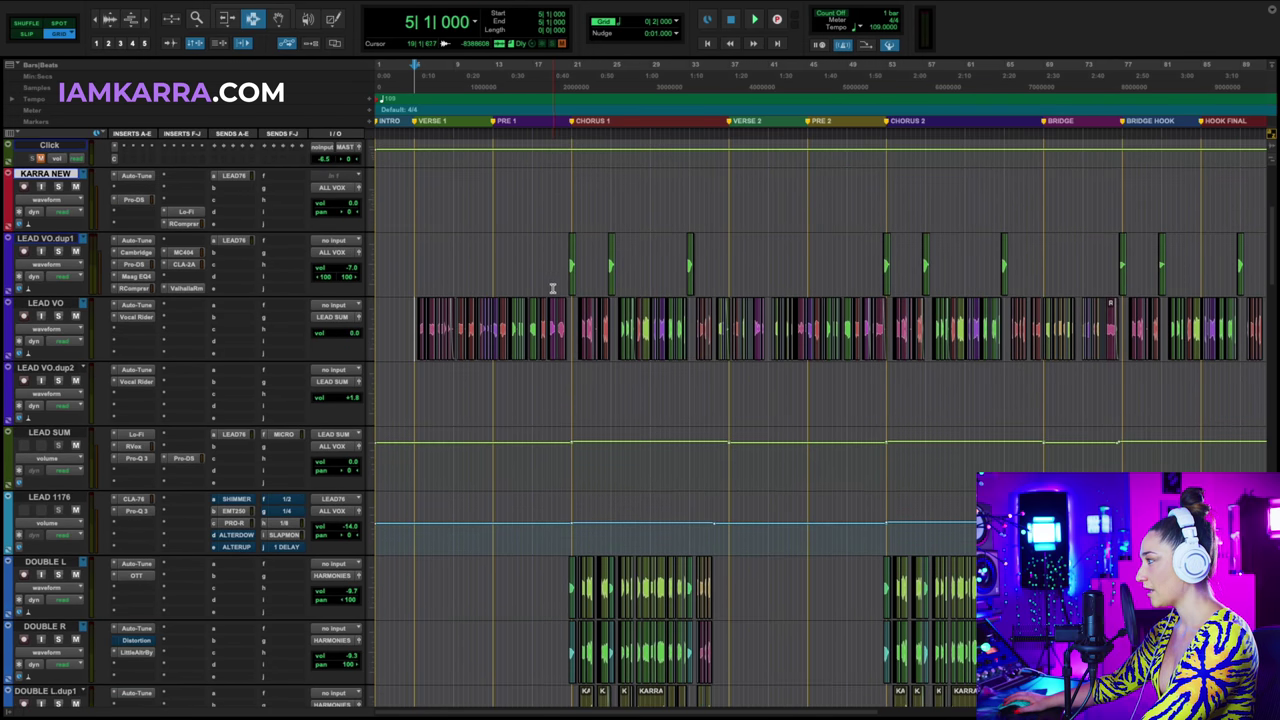
Move the playback position from bar 20 to bar 12 and start playing the vocals.
left_click(566, 275)
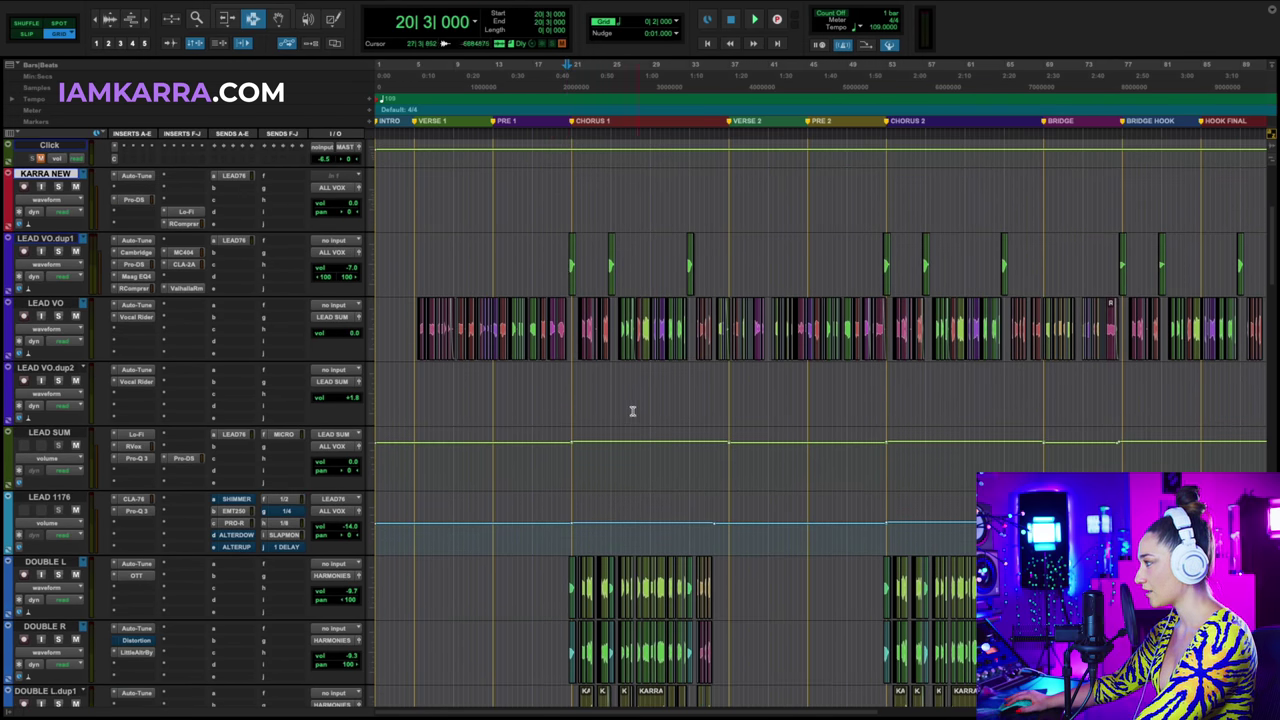
left_click(489, 370)
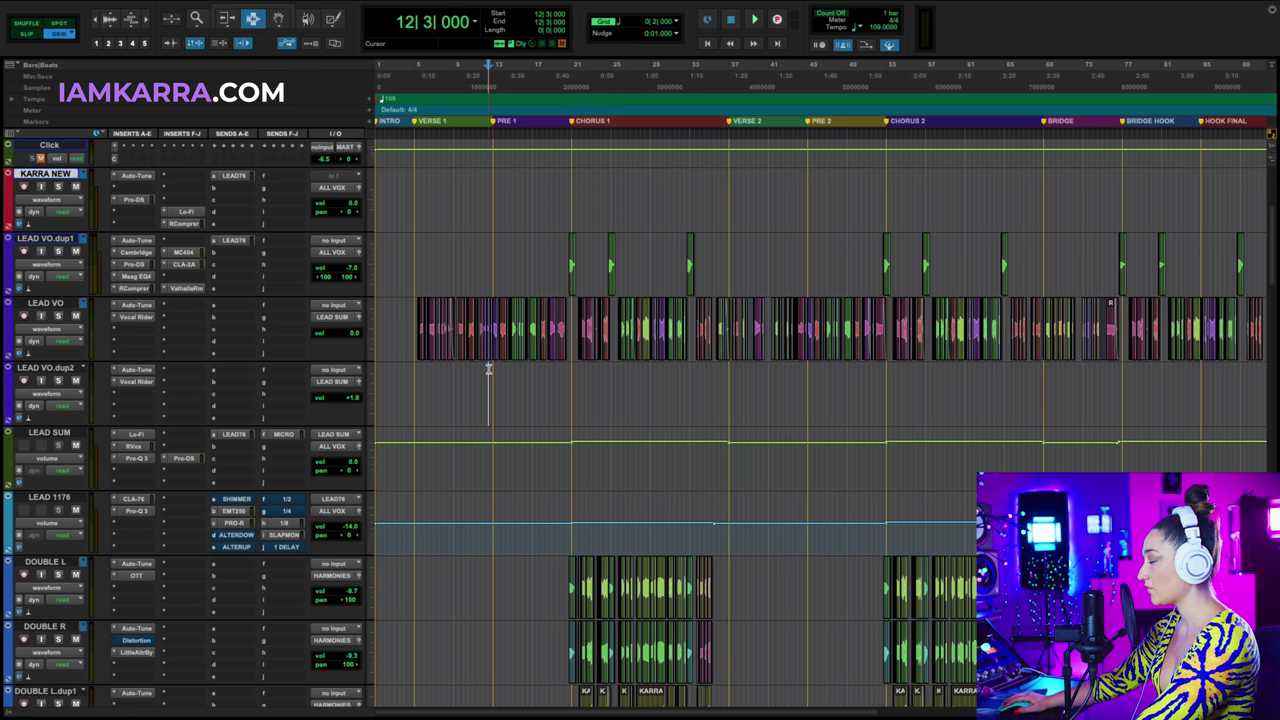
scroll(510, 380, "down", 2)
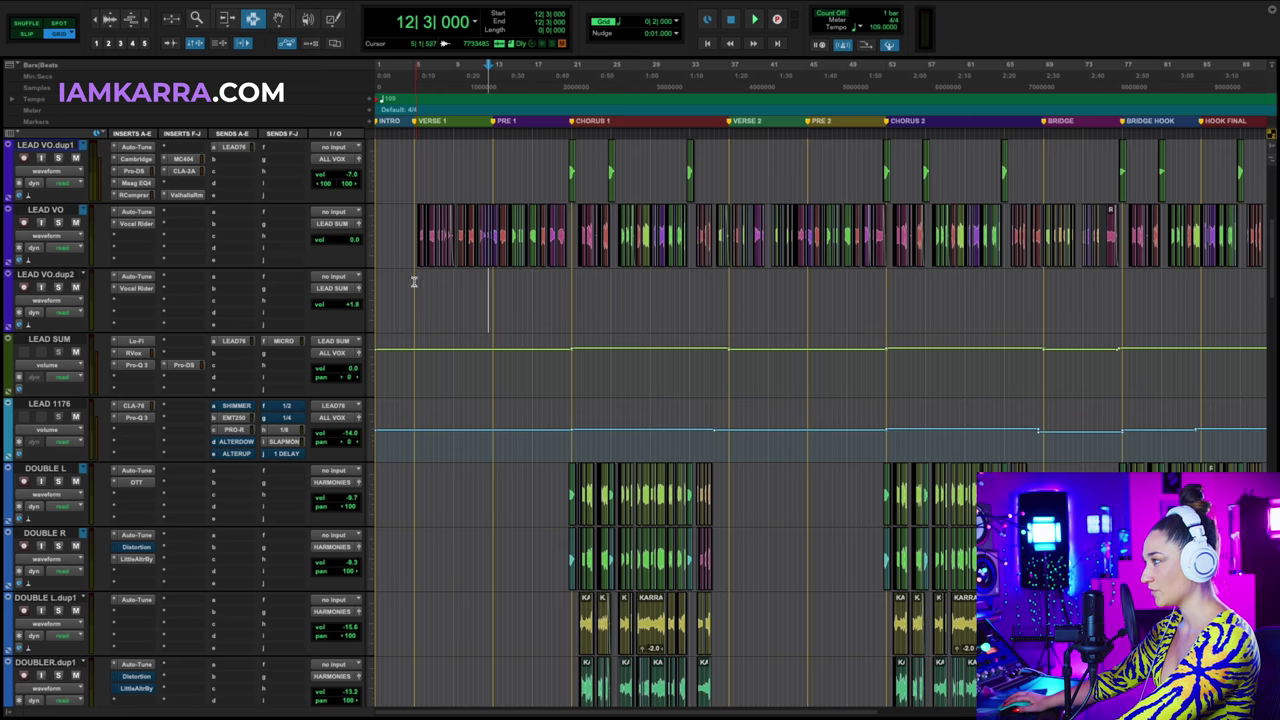
key("space")
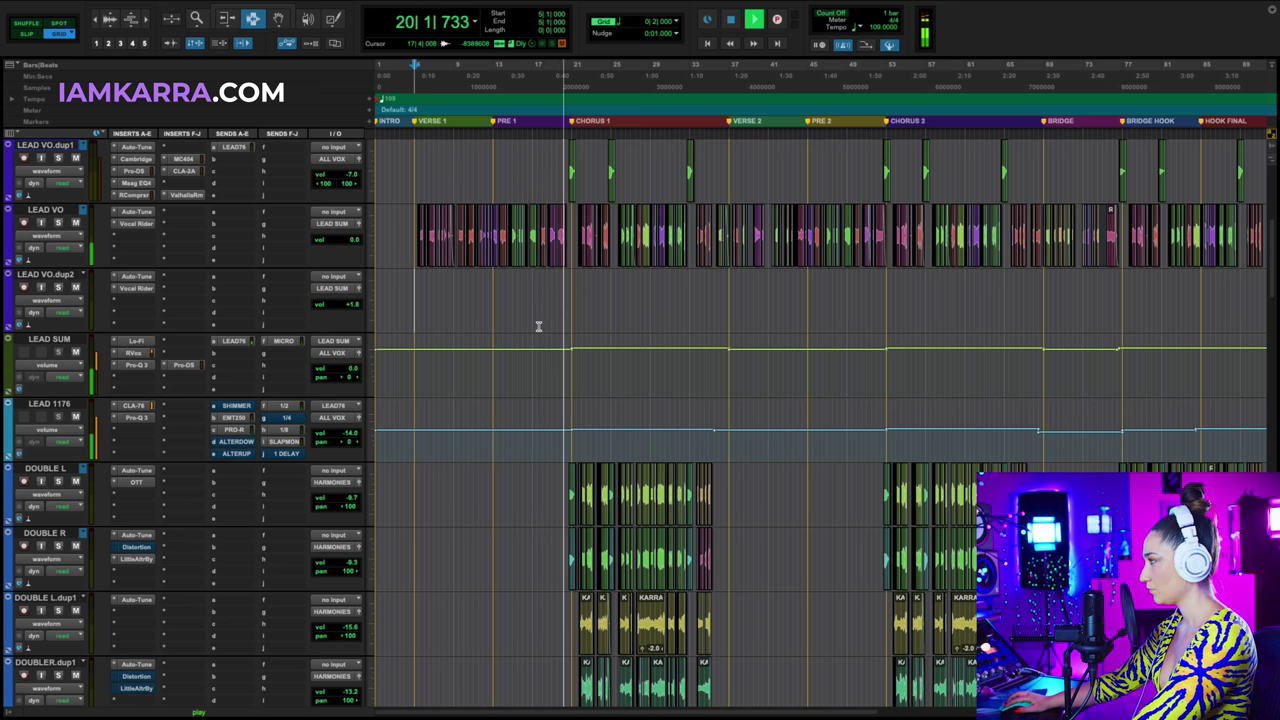
Stop playback, reposition to bar 20, and replay the lead-in to Chorus 1.
key("space")
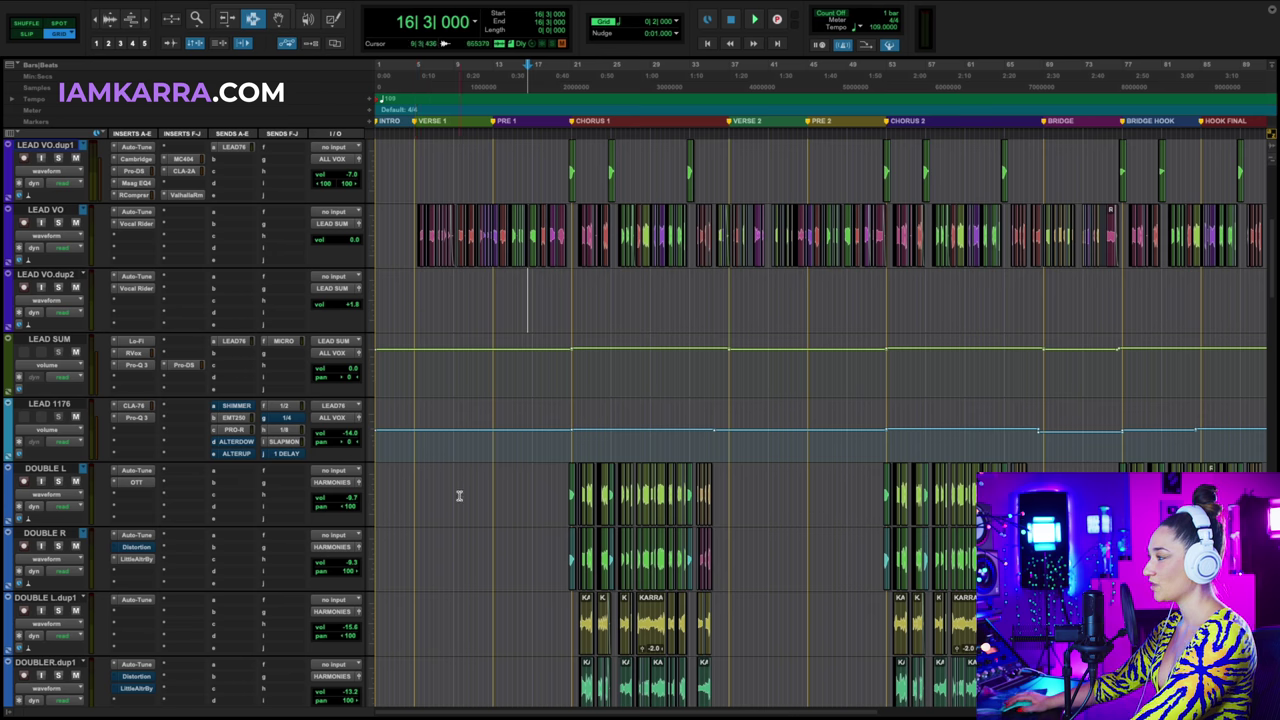
left_click(416, 287)
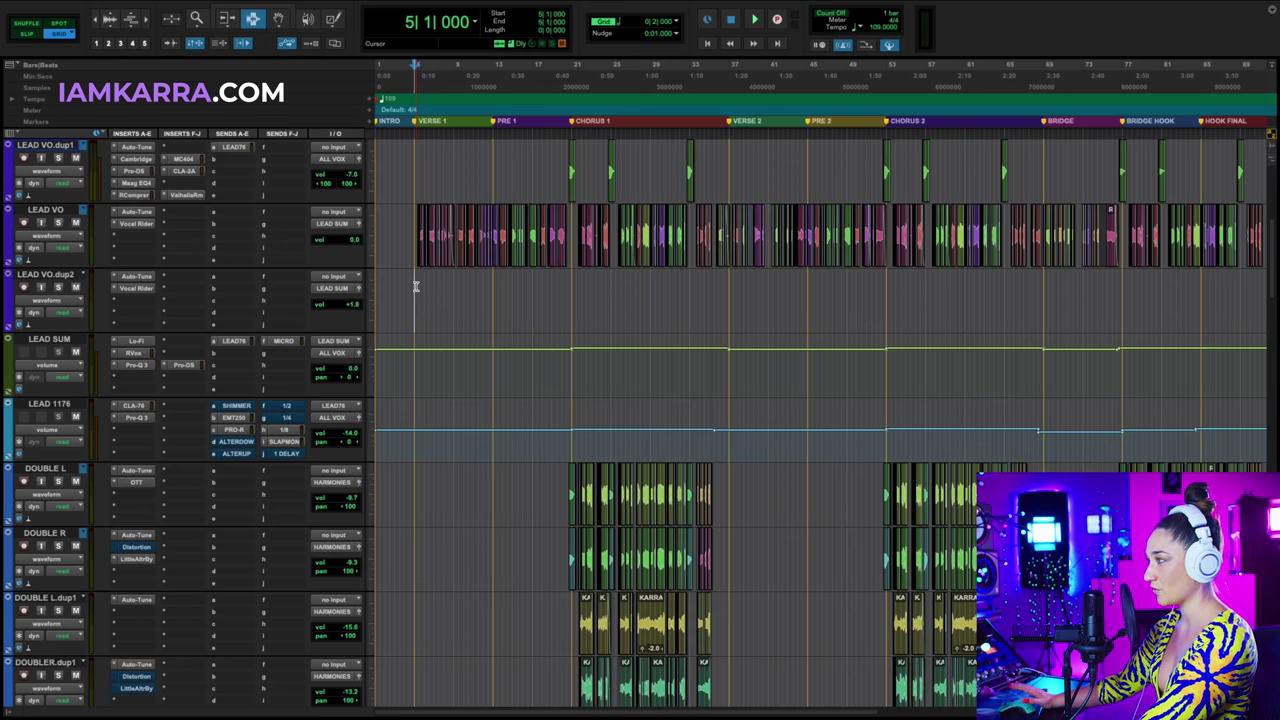
left_click(557, 285)
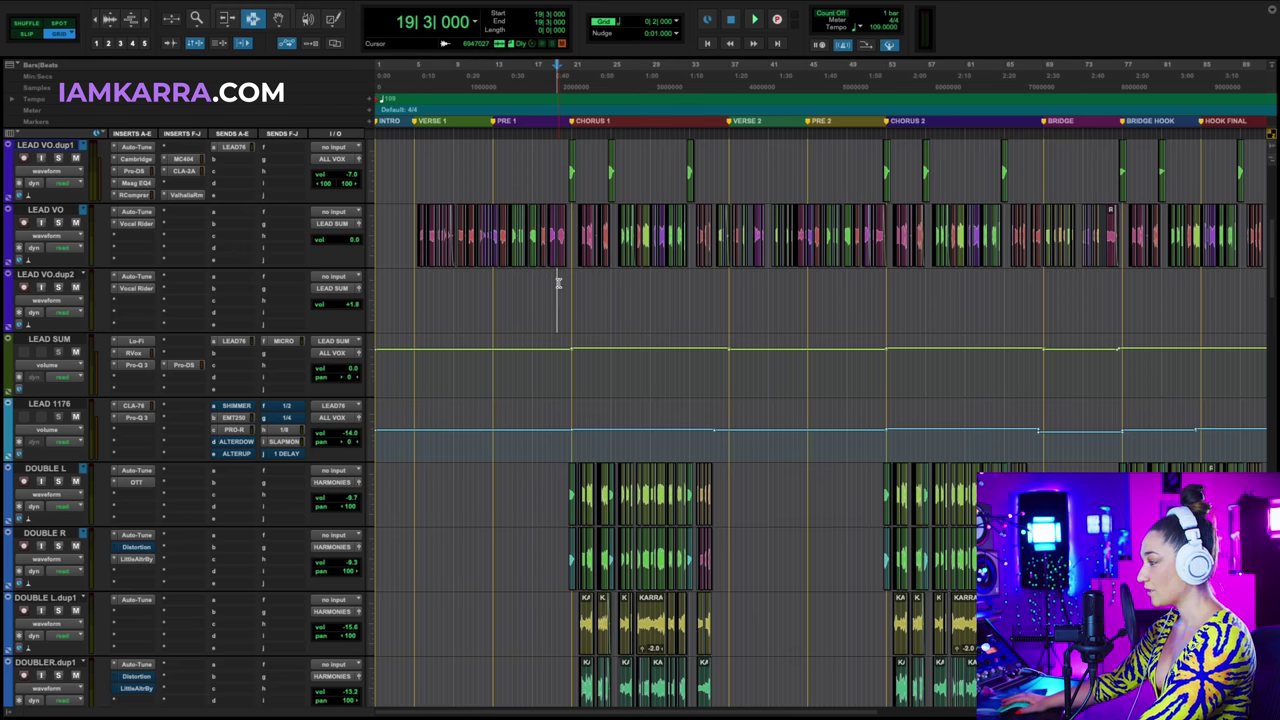
scroll(557, 283, "right", 3)
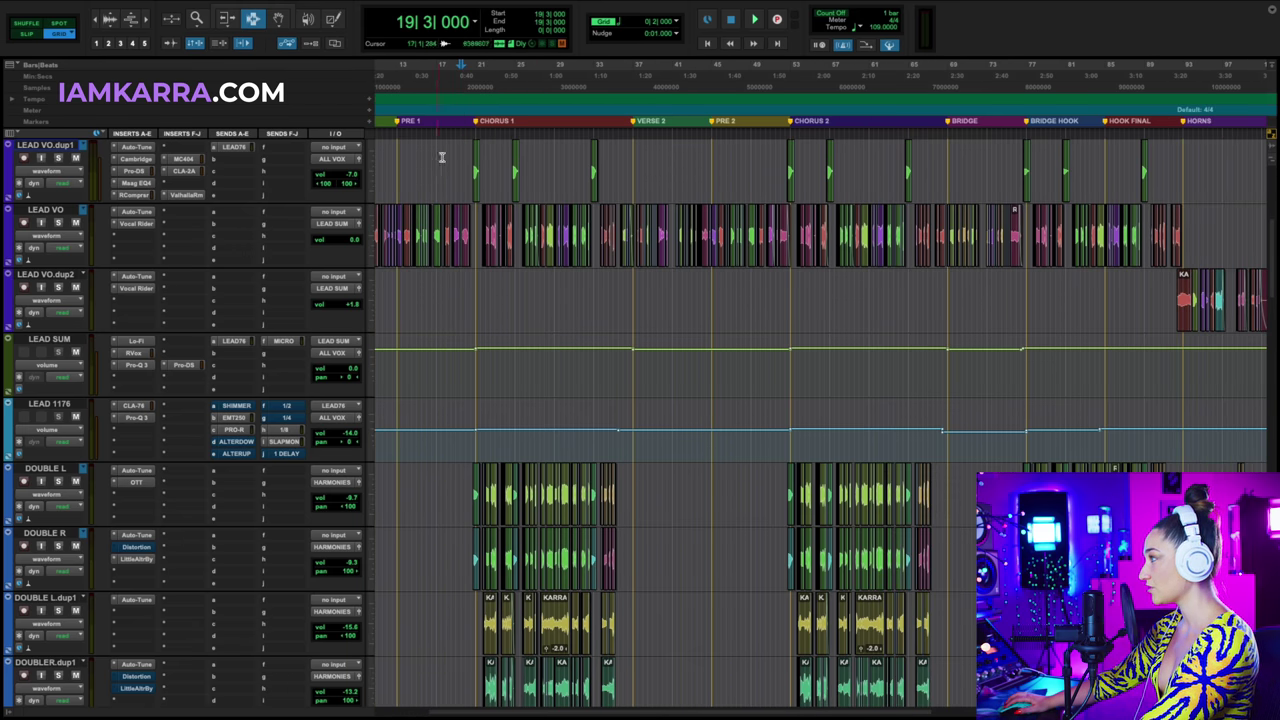
left_click(468, 182)
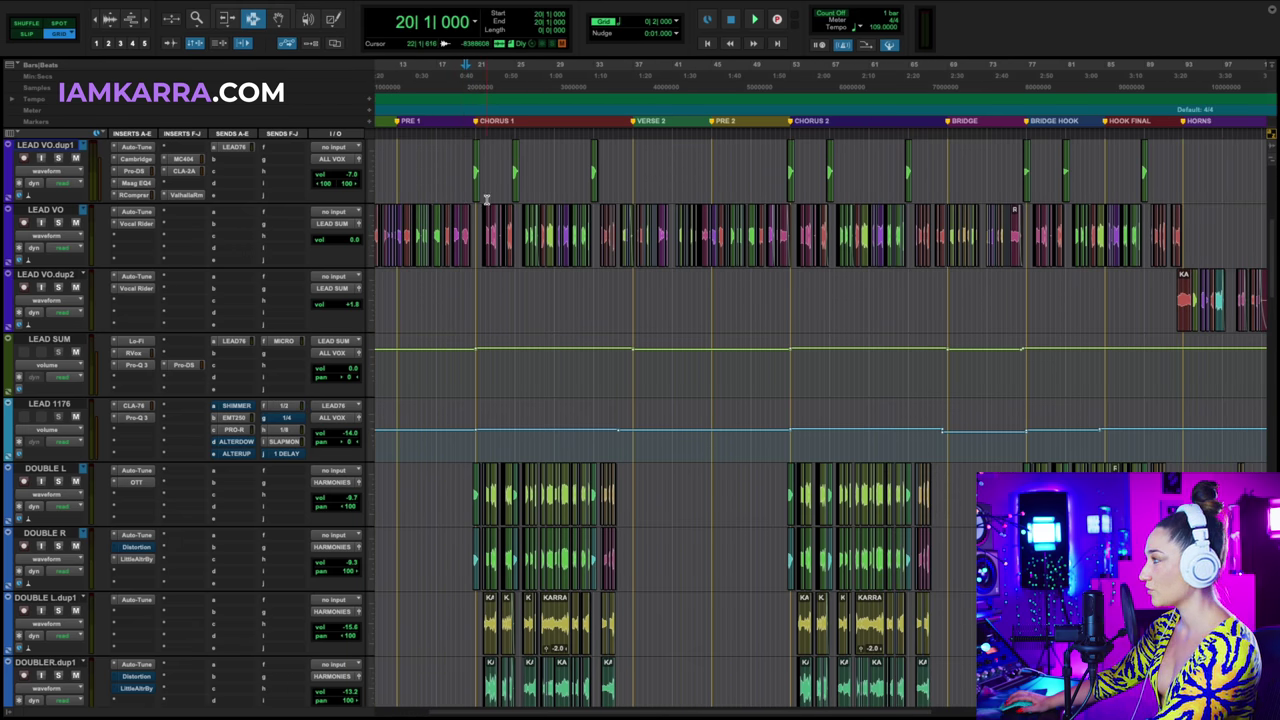
key("space")
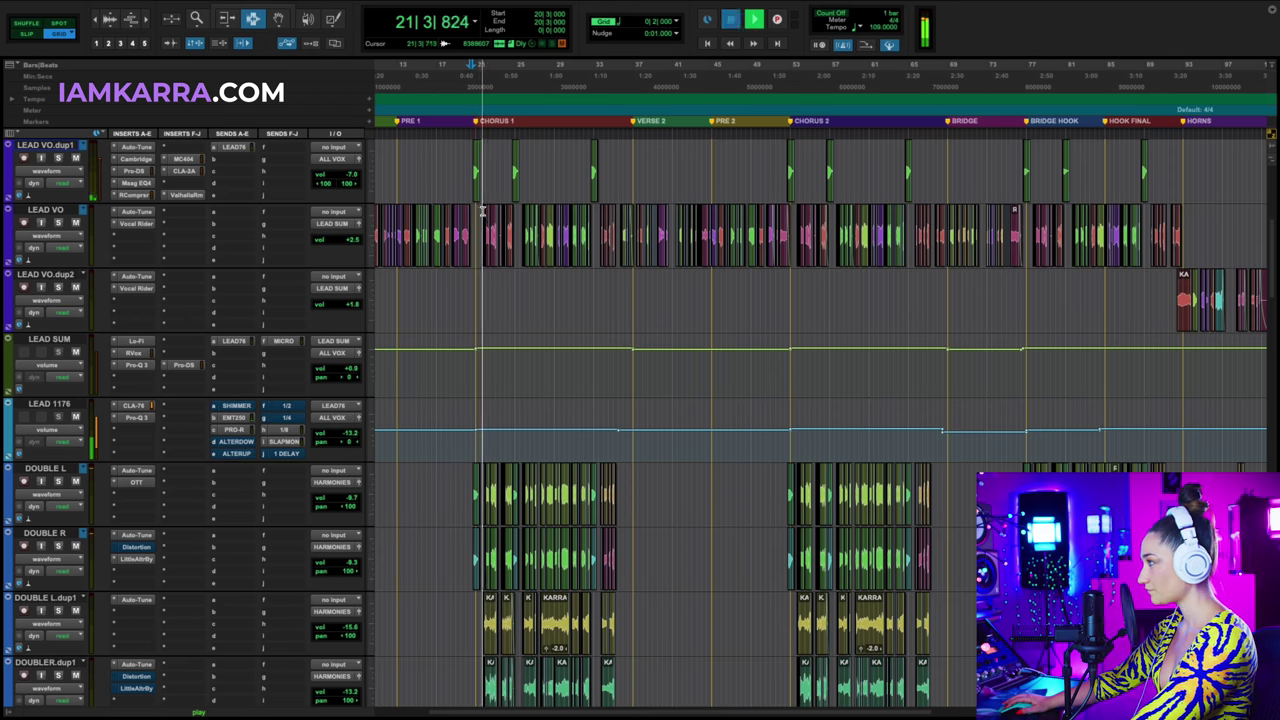
key("space")
Mark the first LEAD VO.dup1 clip, then replay the Chorus 1 entry from just past bar 20.
left_click_drag(465, 166, 497, 174)
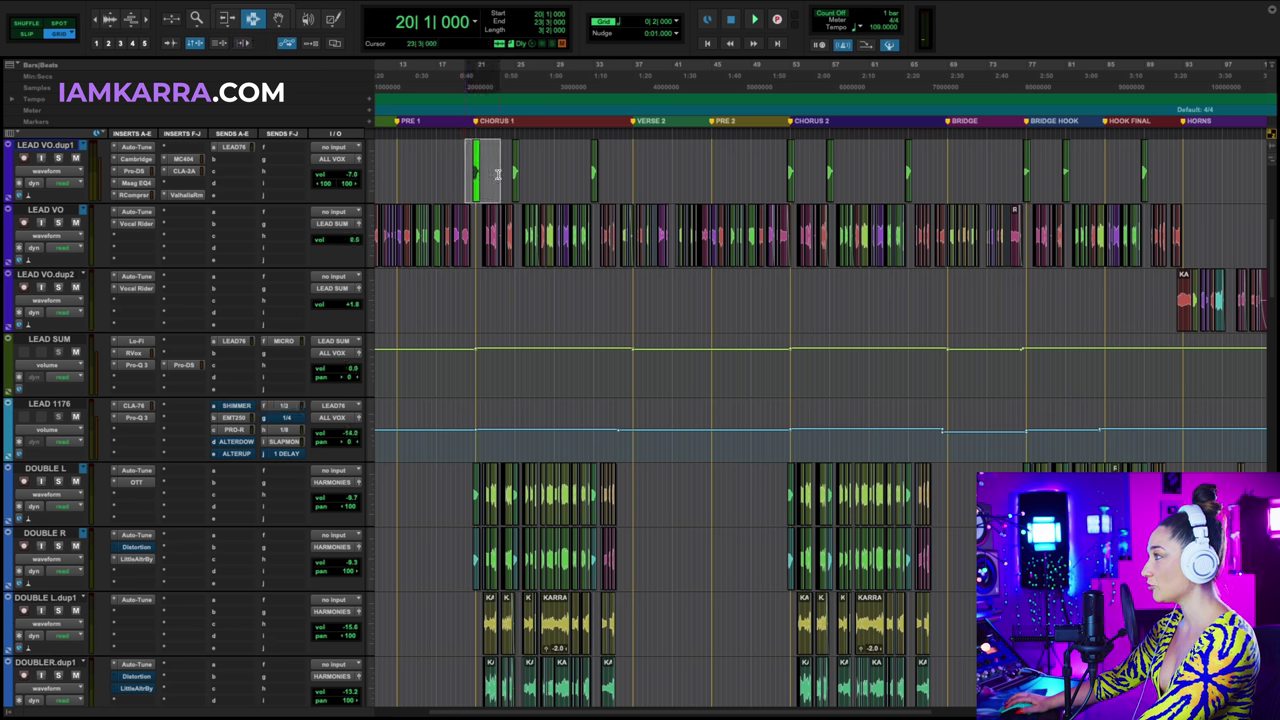
left_click(459, 180)
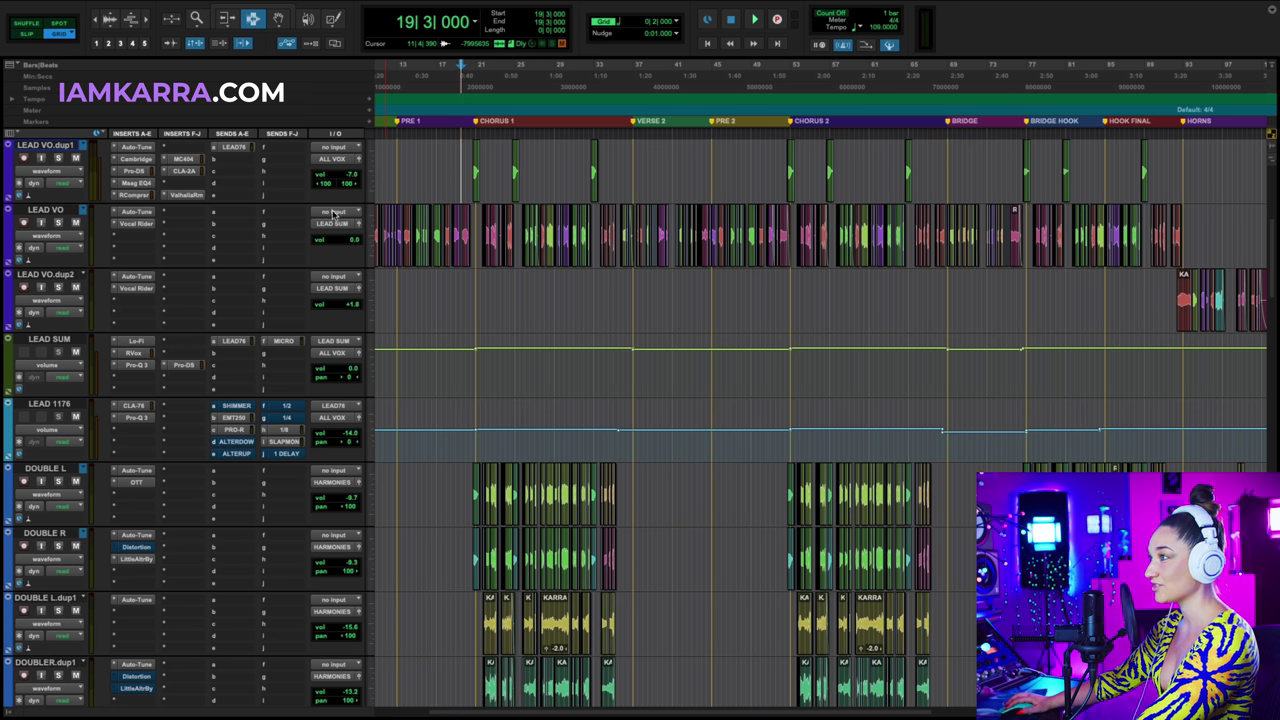
left_click(471, 168)
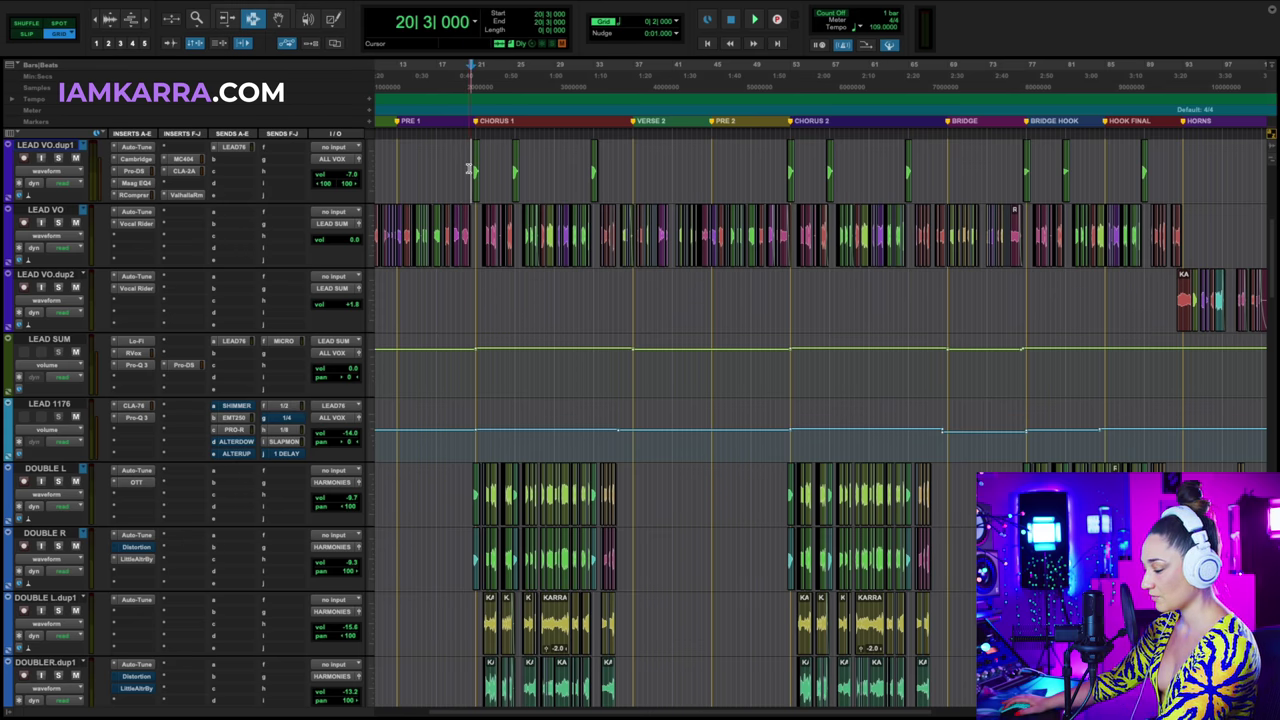
key("space")
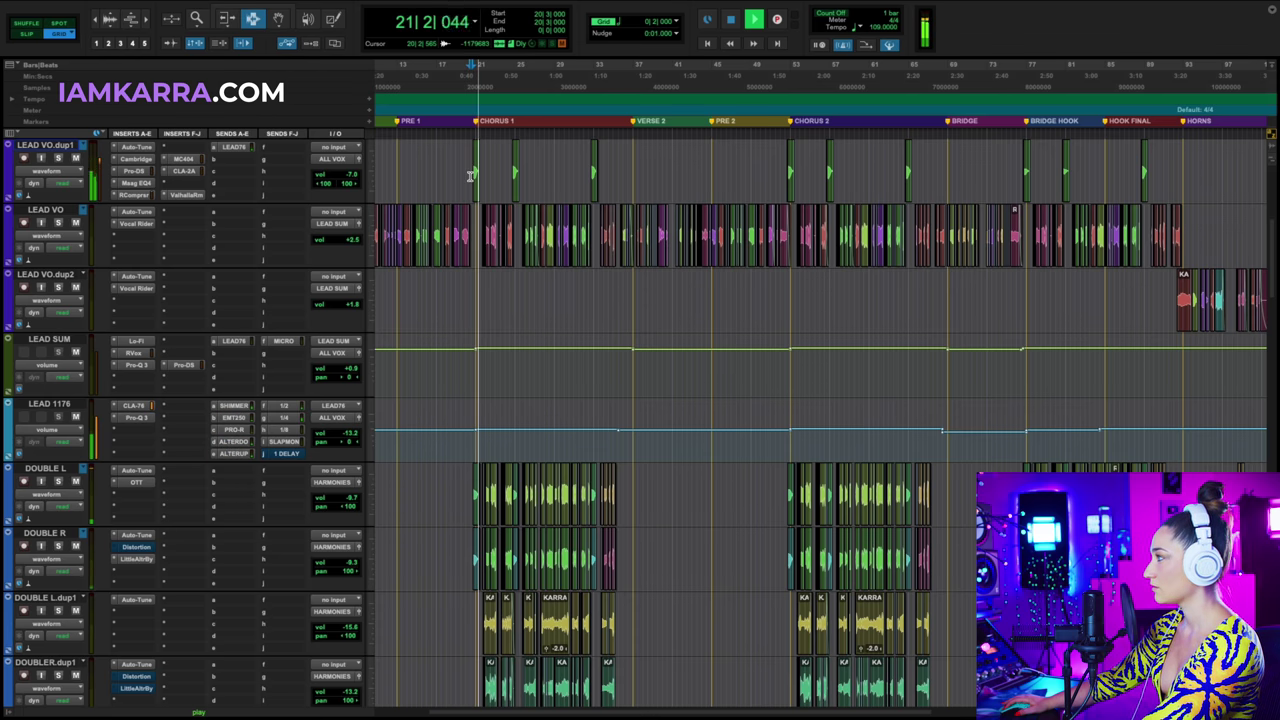
key("space")
scroll(478, 218, "up", 2)
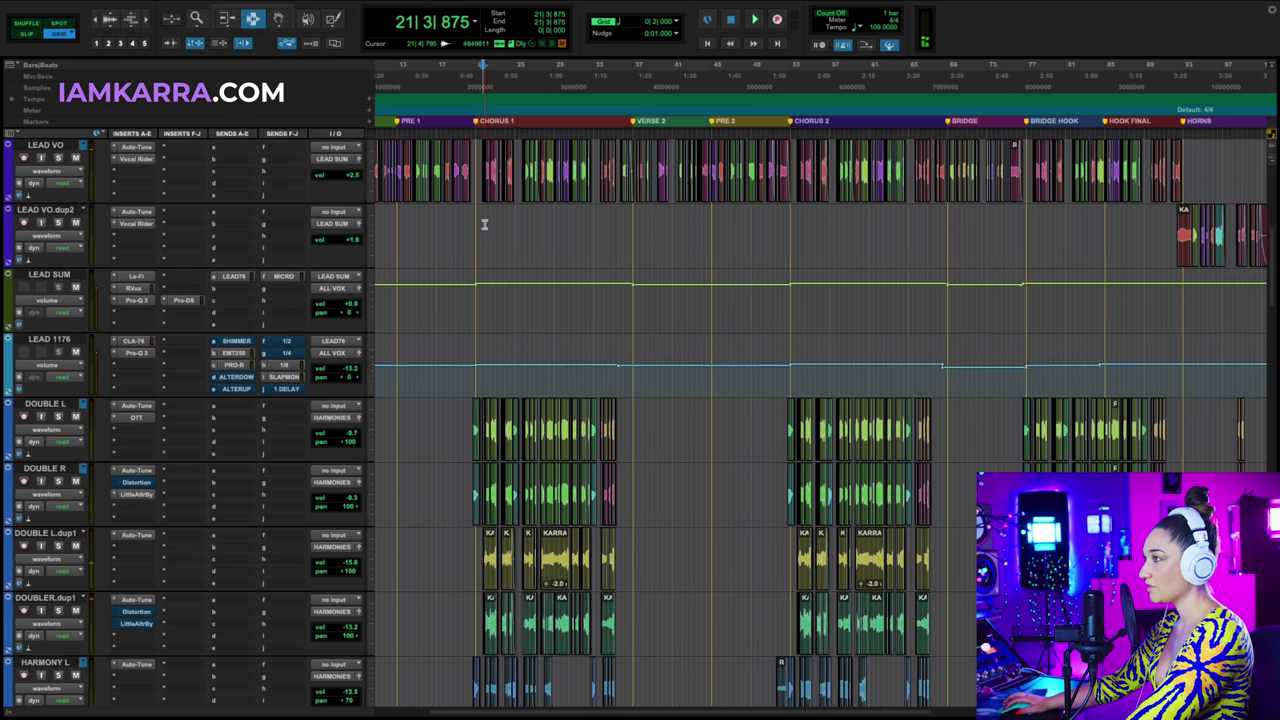
scroll(476, 260, "down", 7)
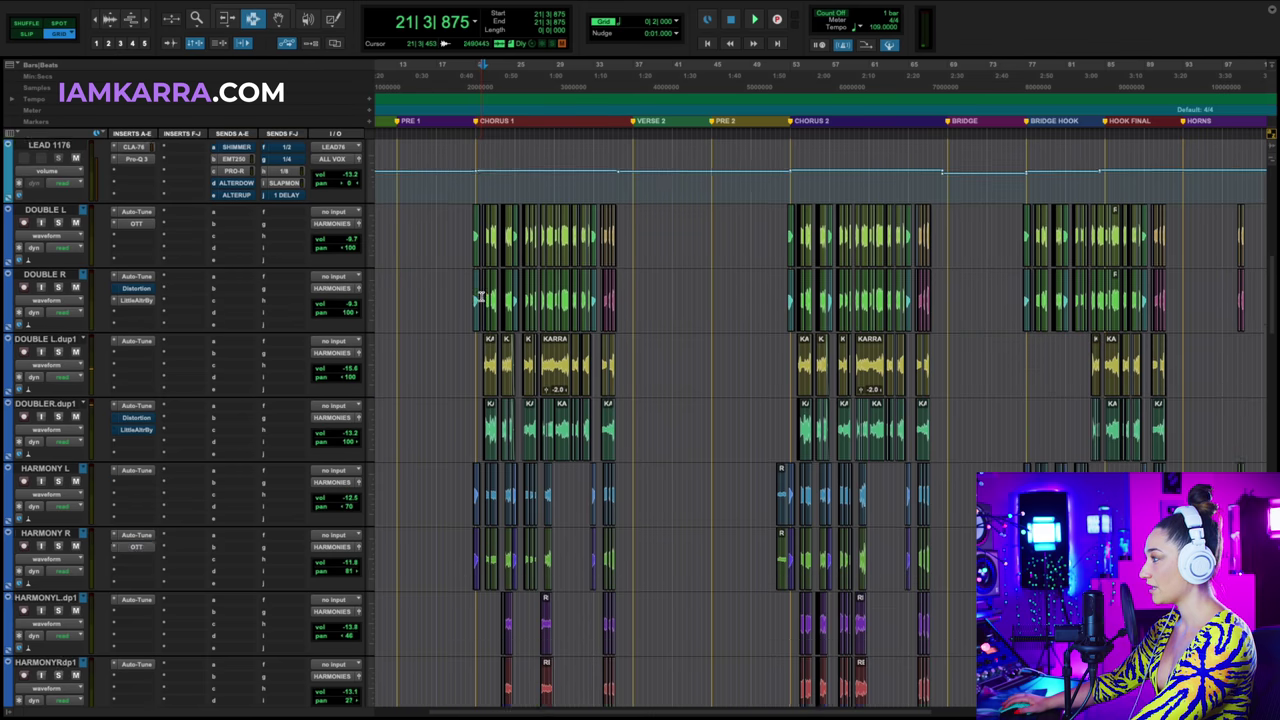
scroll(480, 340, "up", 4)
scroll(468, 400, "down", 3)
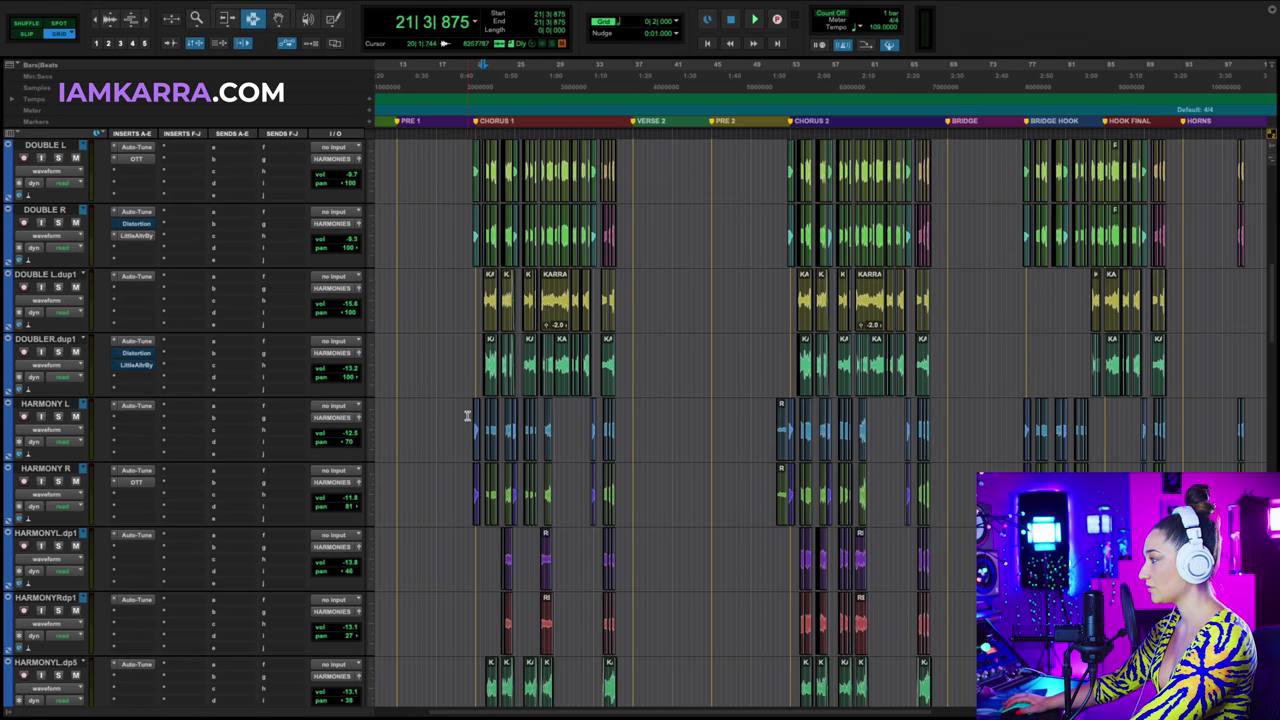
scroll(471, 409, "down", 12)
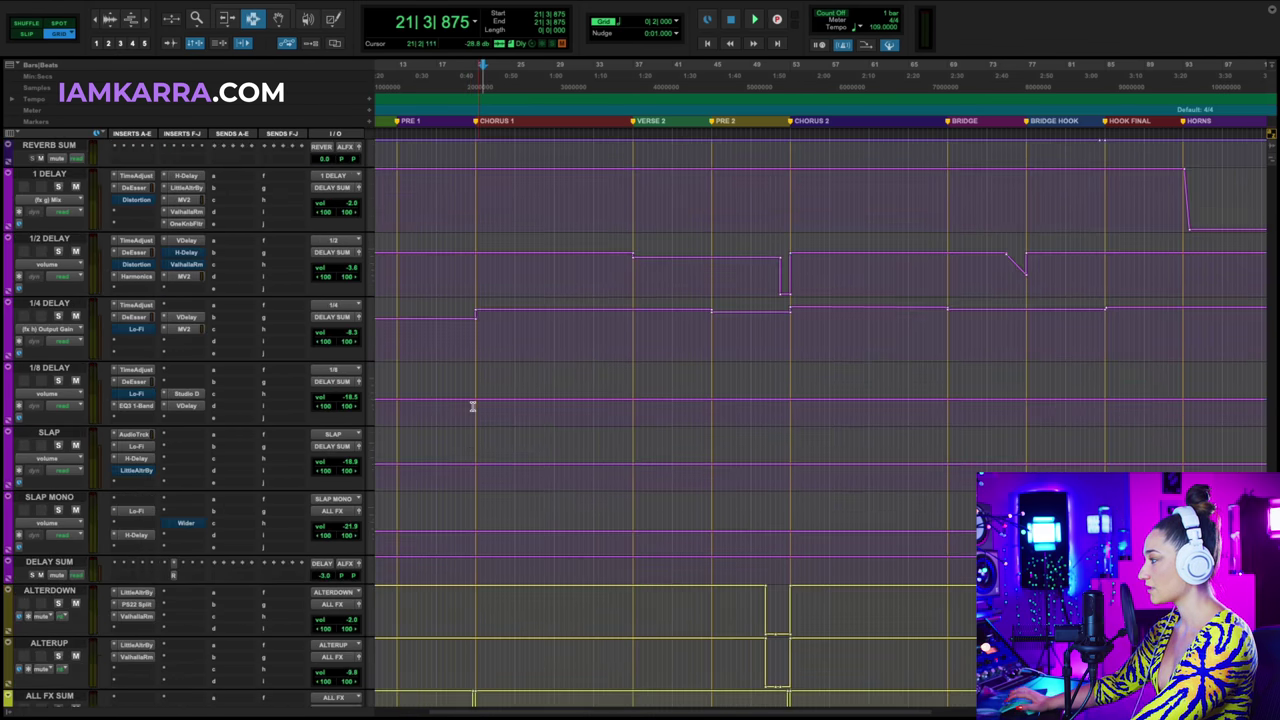
scroll(473, 407, "up", 5)
scroll(472, 407, "up", 10)
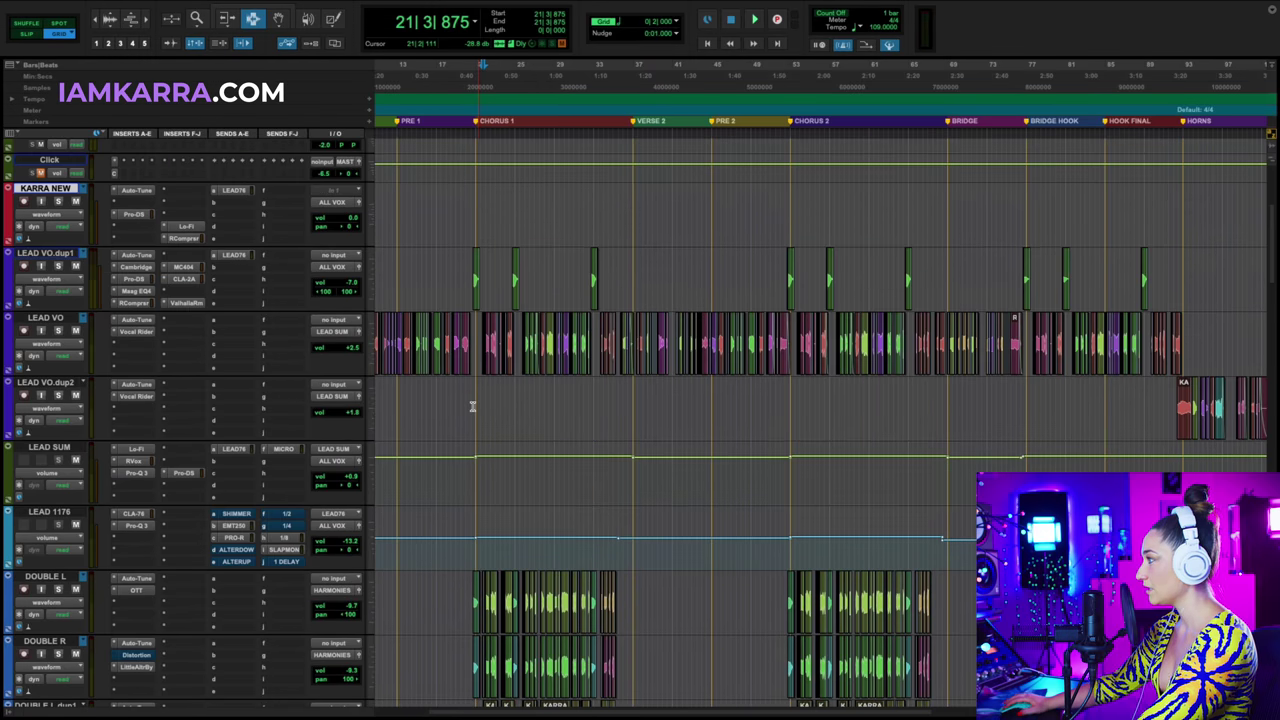
Play the Chorus 1 vocals, stop, replay them, and zoom the timeline in on the chorus.
key("ctrl+bracketright")
key("space")
scroll(612, 400, "right", 4)
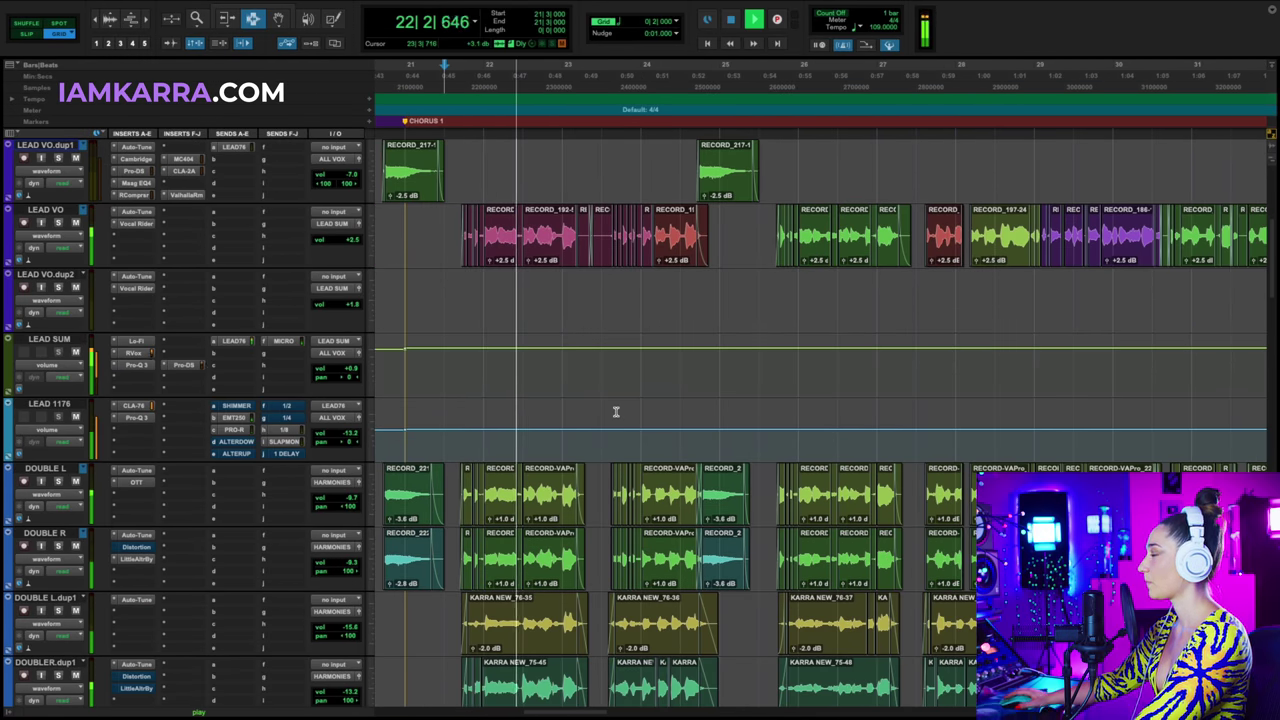
scroll(618, 424, "right", 1)
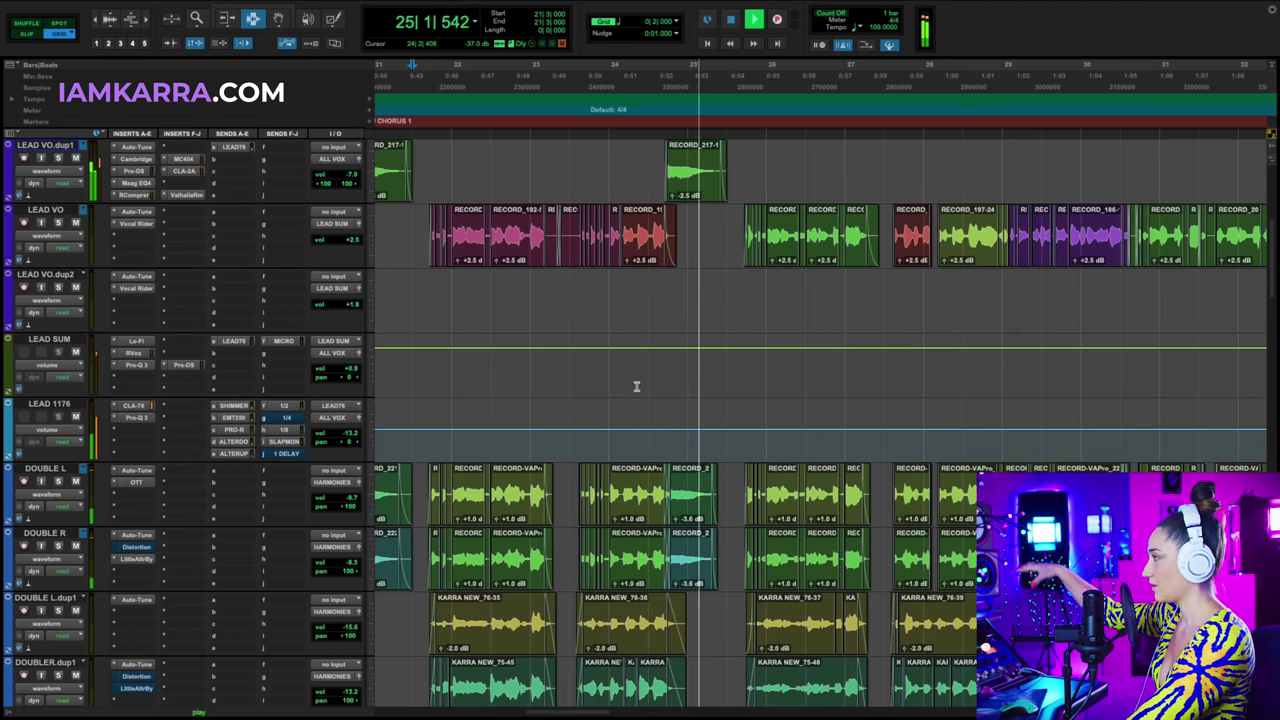
key("space")
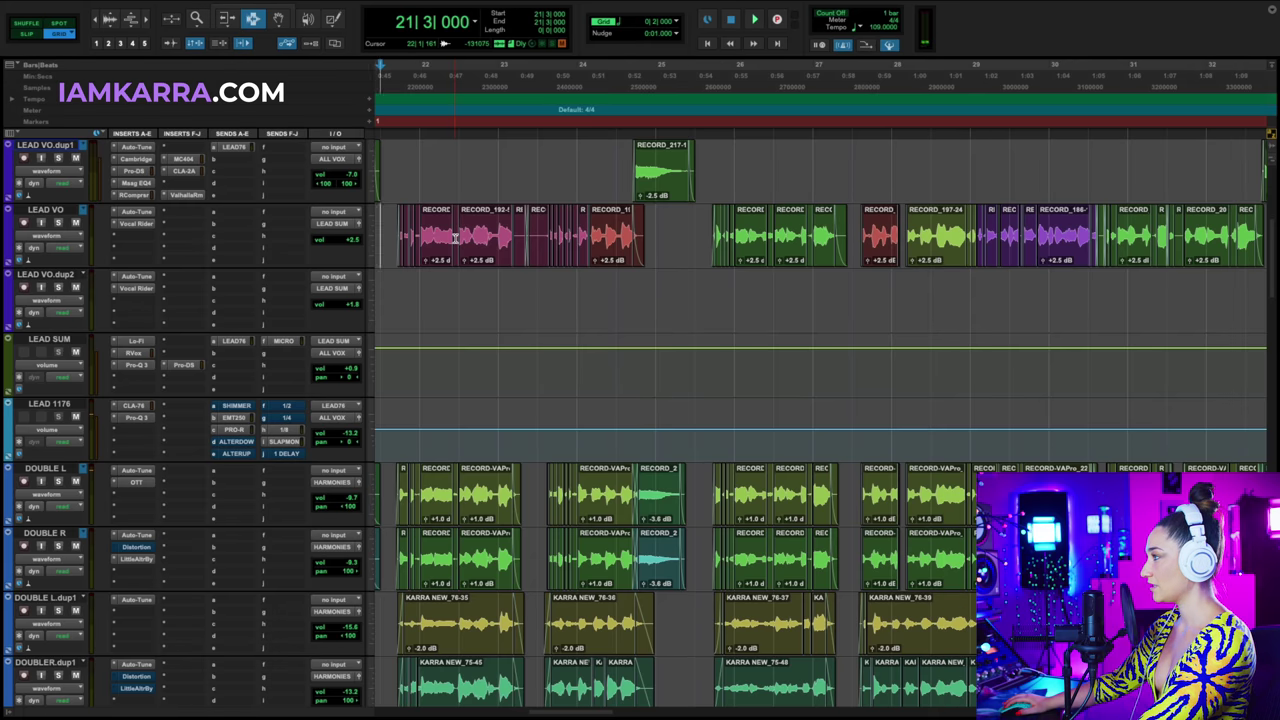
scroll(372, 350, "down", 1)
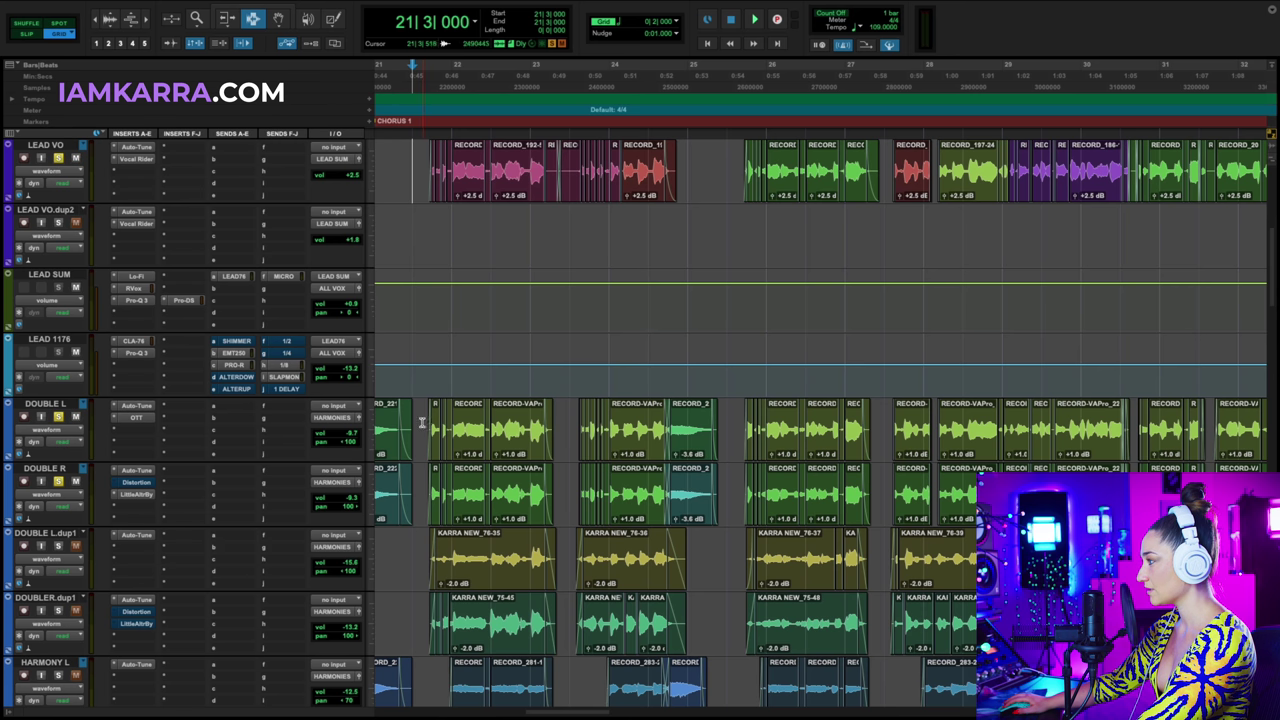
key("space")
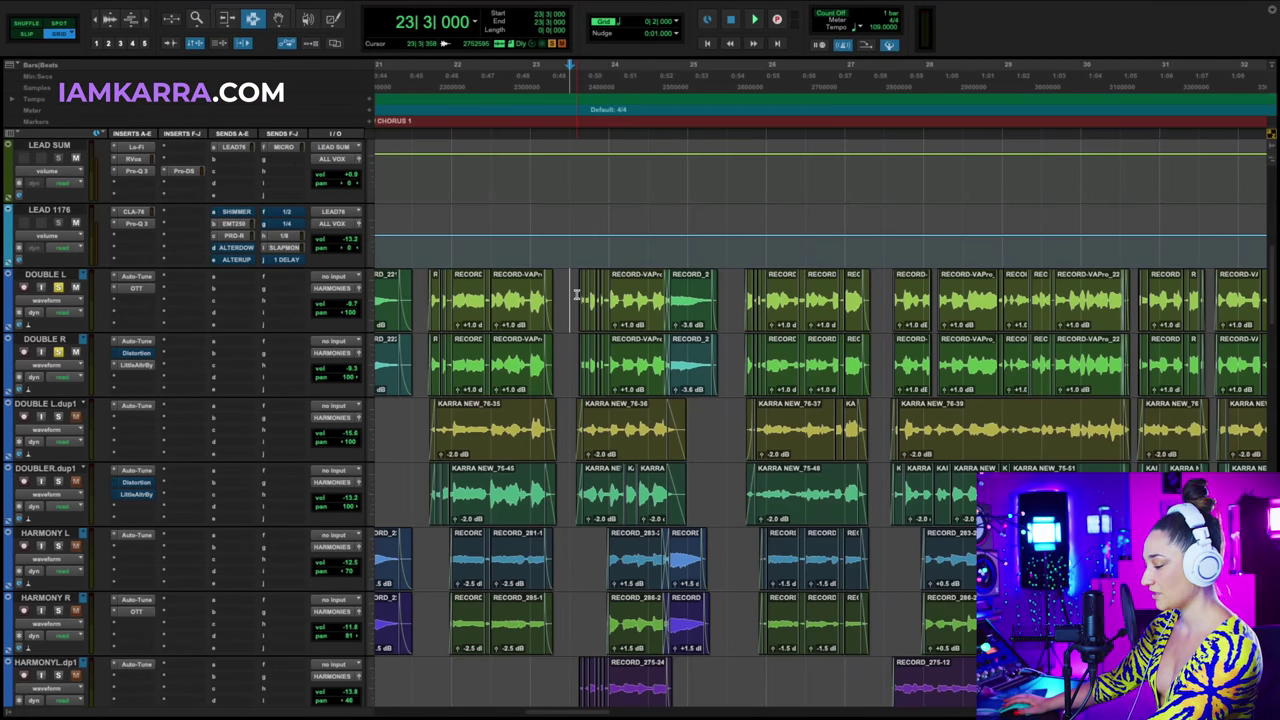
key("ctrl+bracketright")
key("ctrl+bracketright")
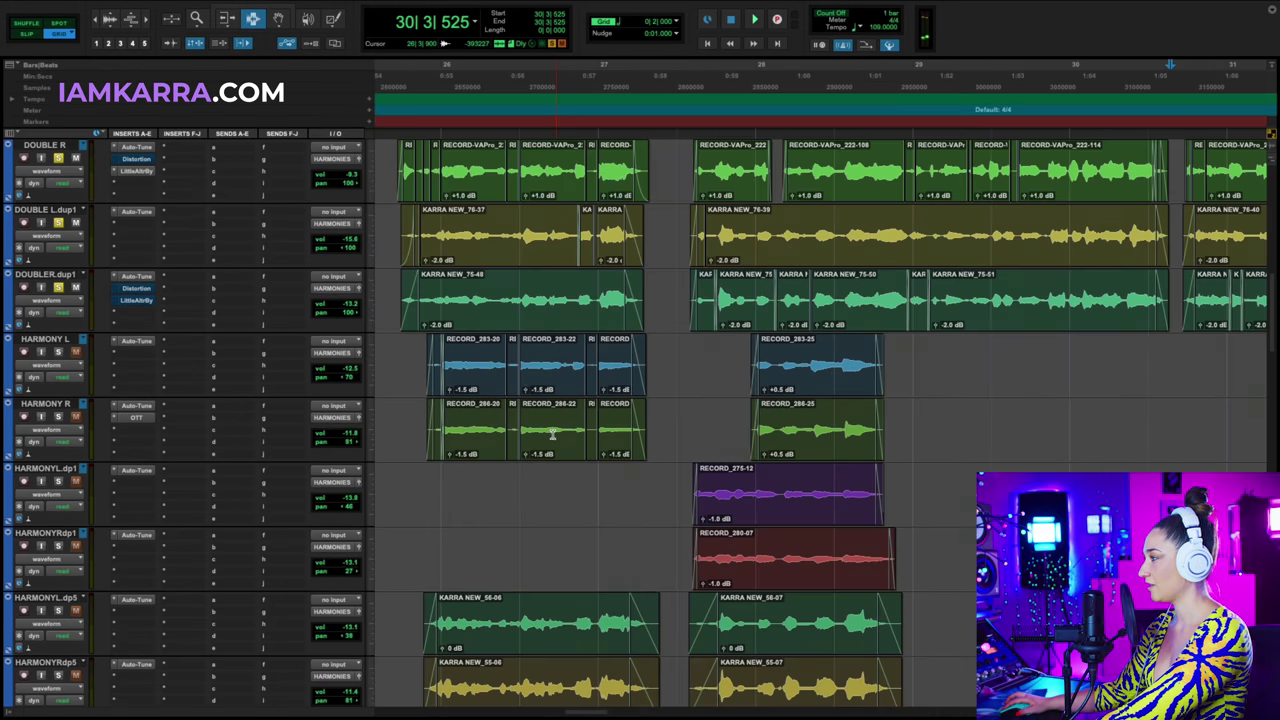
Scroll to the harmony tracks and select HARMONY R, then HARMONY L, then HARMONY R again.
scroll(441, 400, "left", 3)
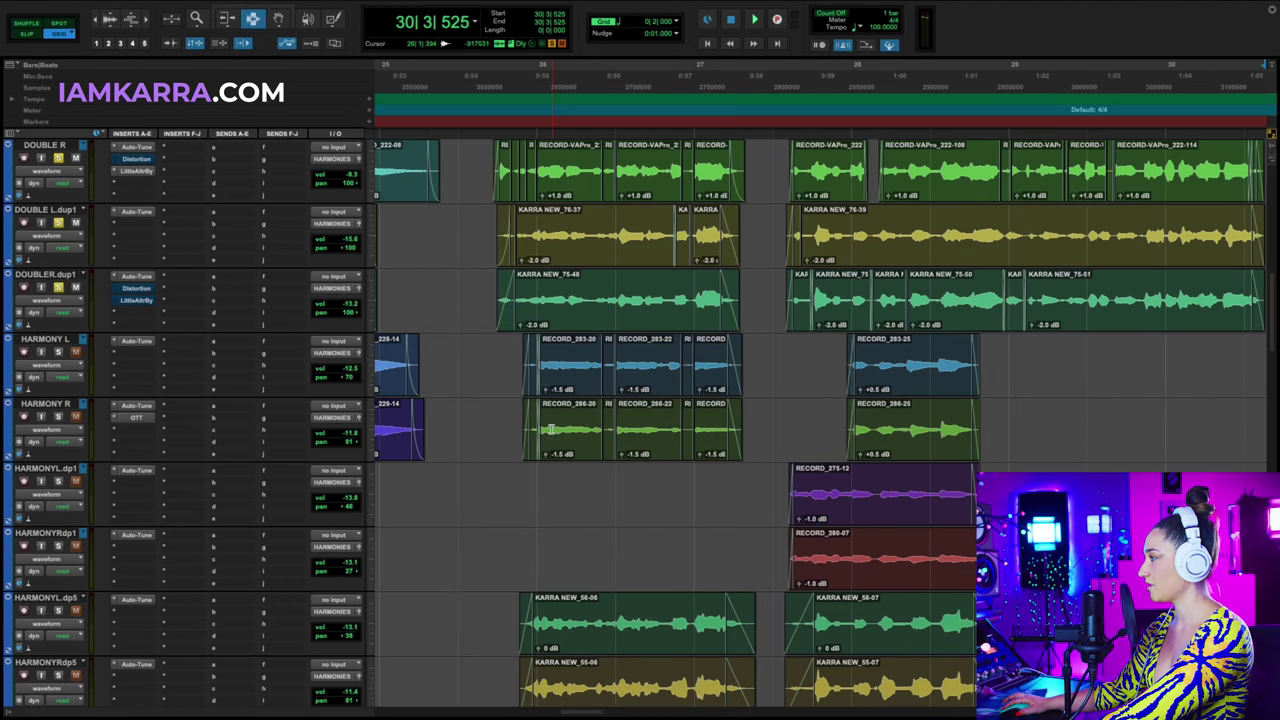
scroll(441, 400, "left", 2)
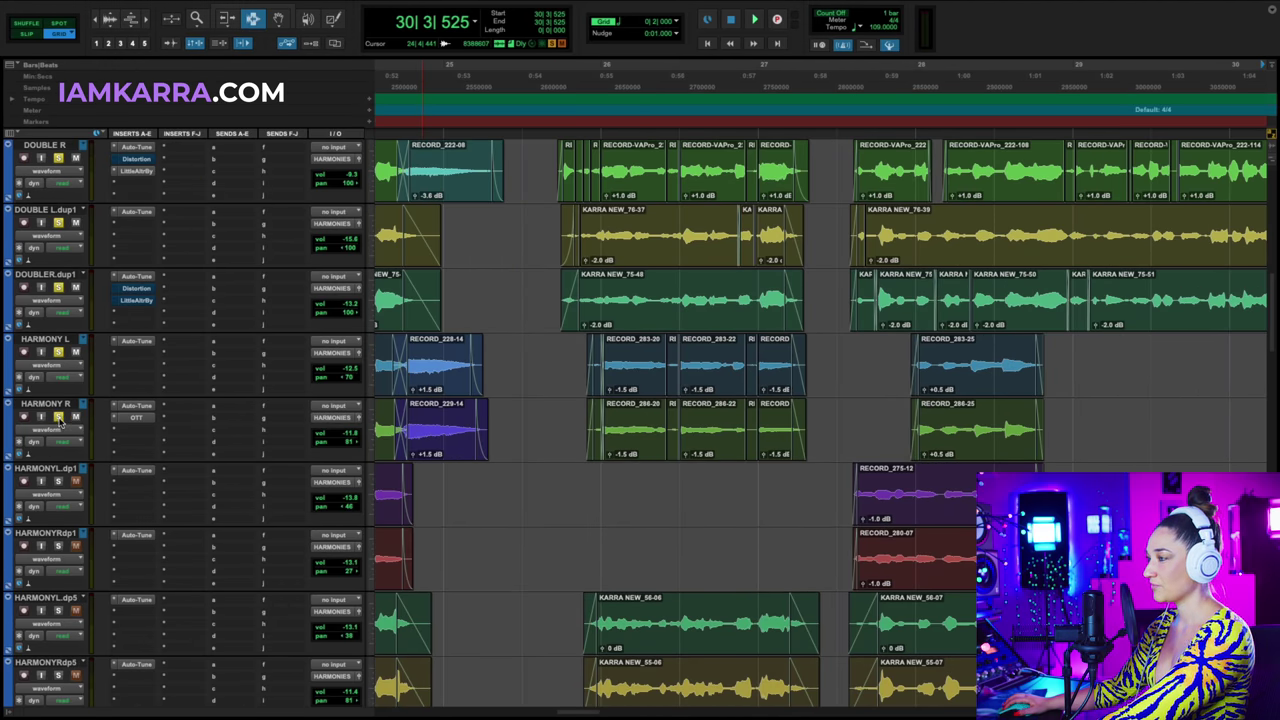
scroll(243, 436, "up", 1)
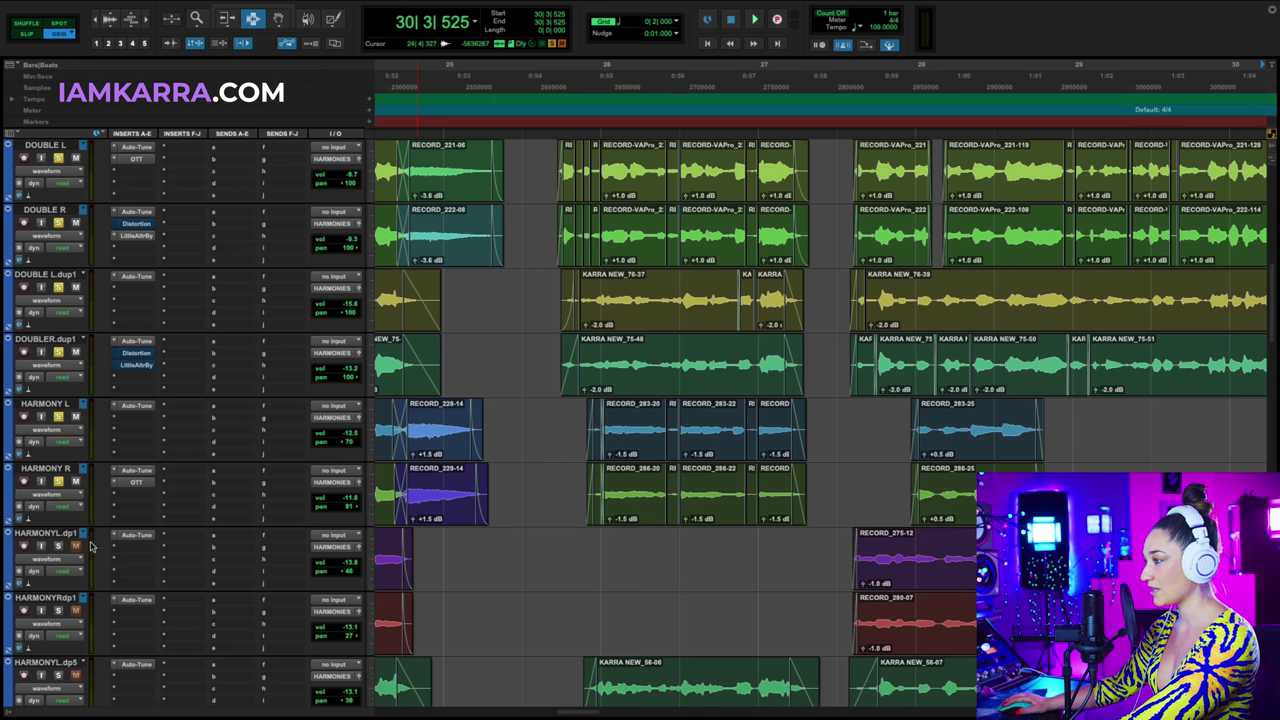
left_click(60, 469)
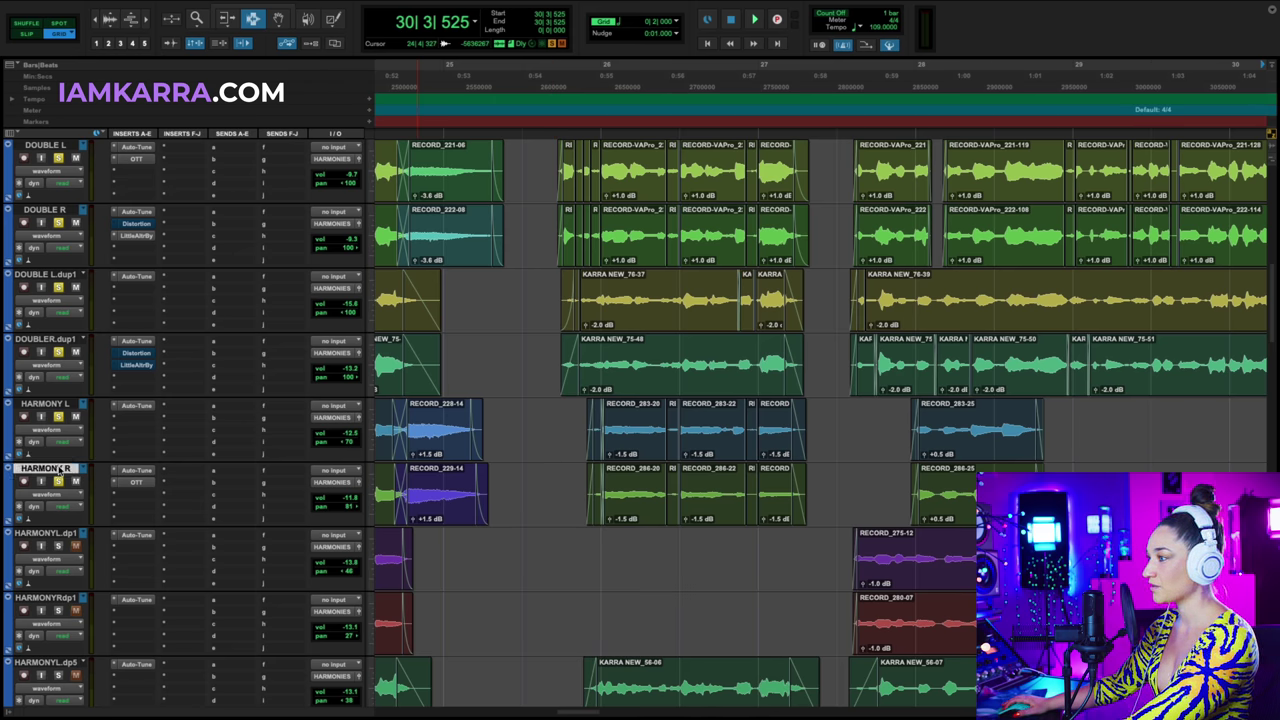
left_click(65, 404)
left_click(64, 469)
scroll(66, 208, "up", 1)
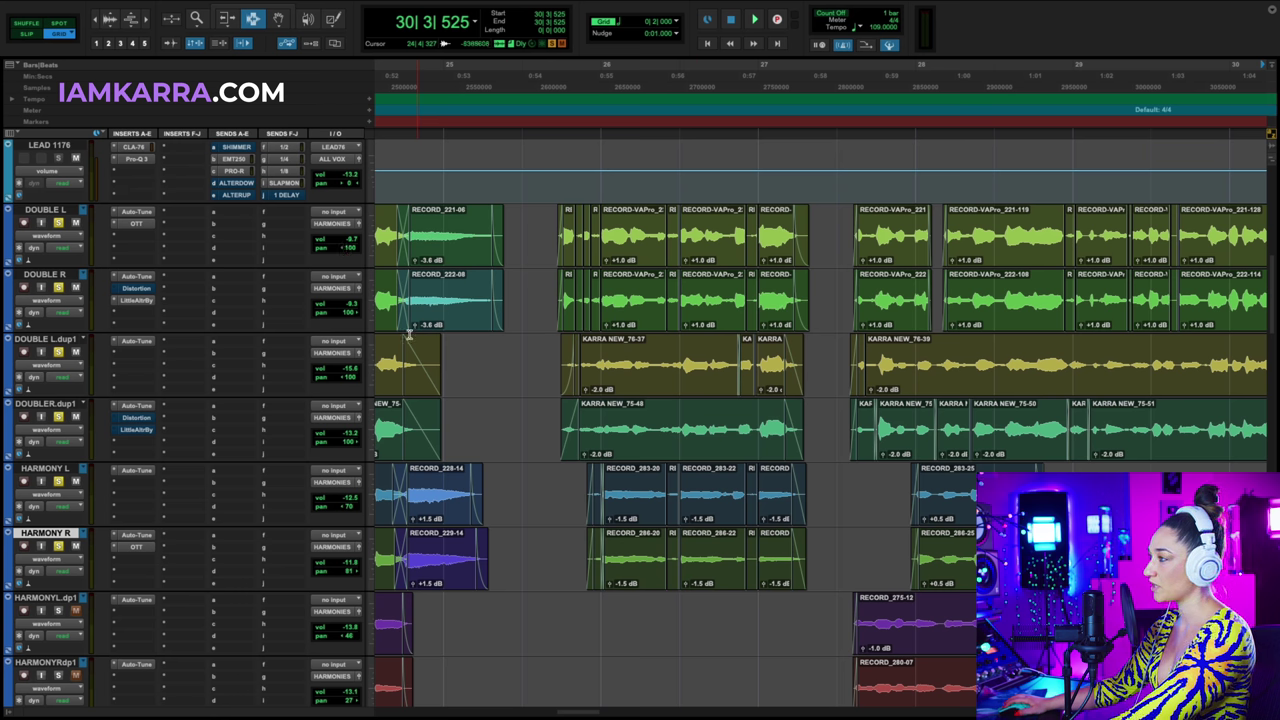
scroll(348, 453, "down", 1)
scroll(351, 444, "down", 2)
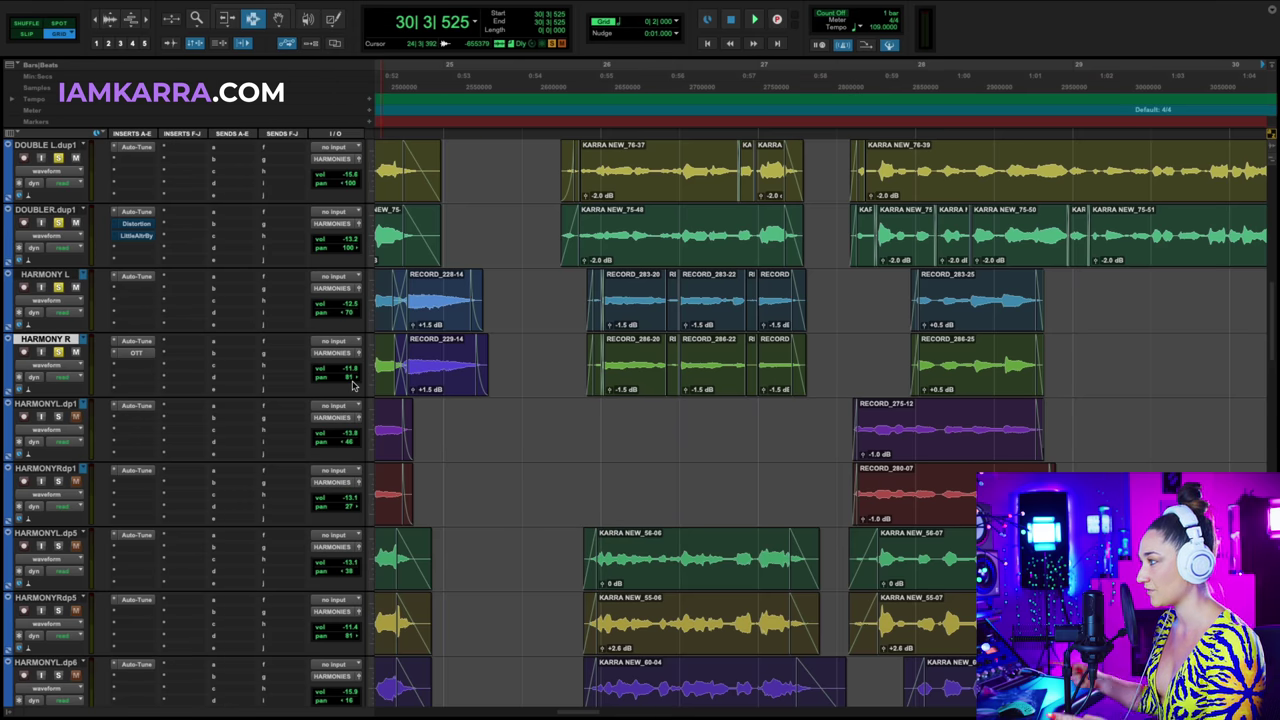
Play the harmonies from bar 22 and stop back at bar 22.
scroll(494, 379, "left", 5)
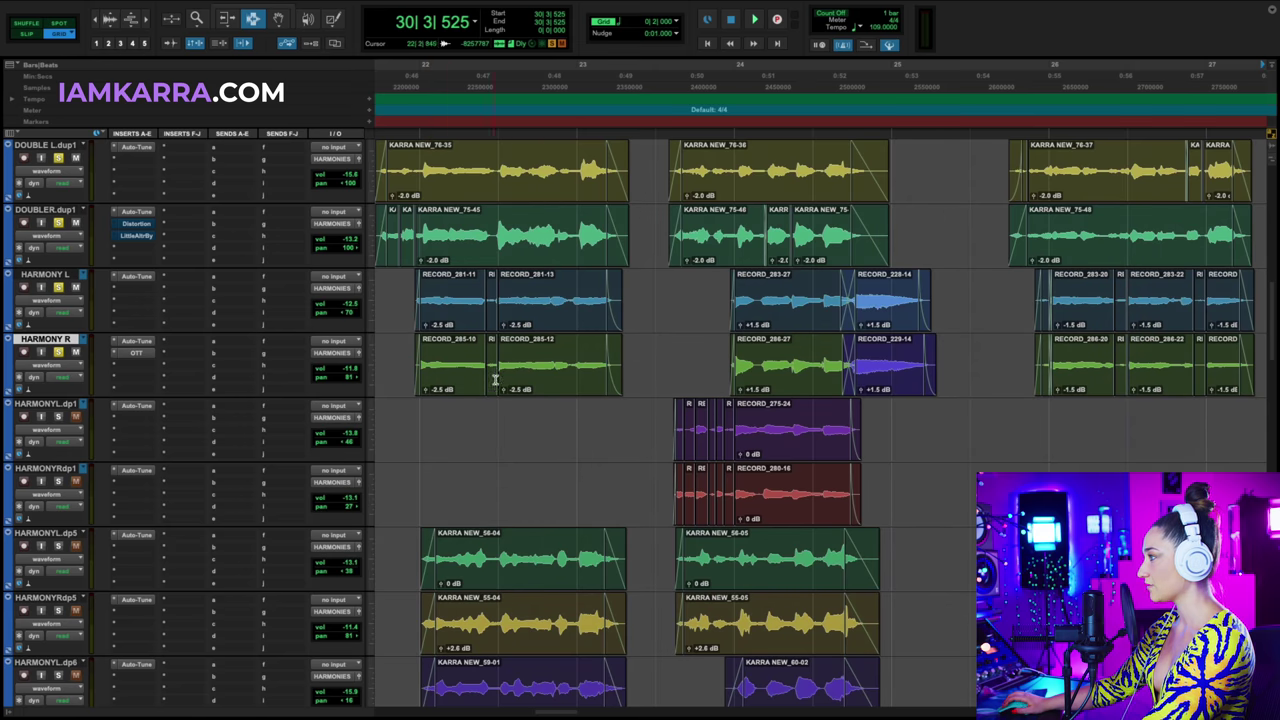
left_click(494, 379)
key("space")
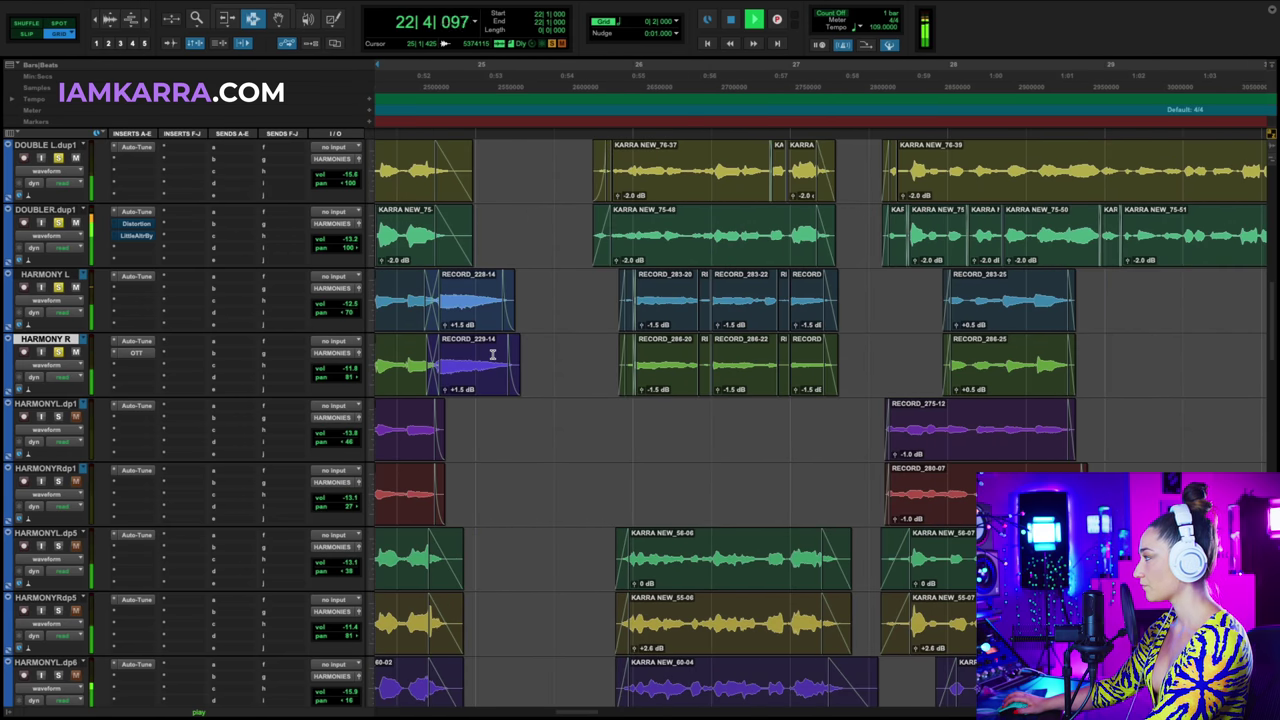
scroll(498, 350, "down", 3)
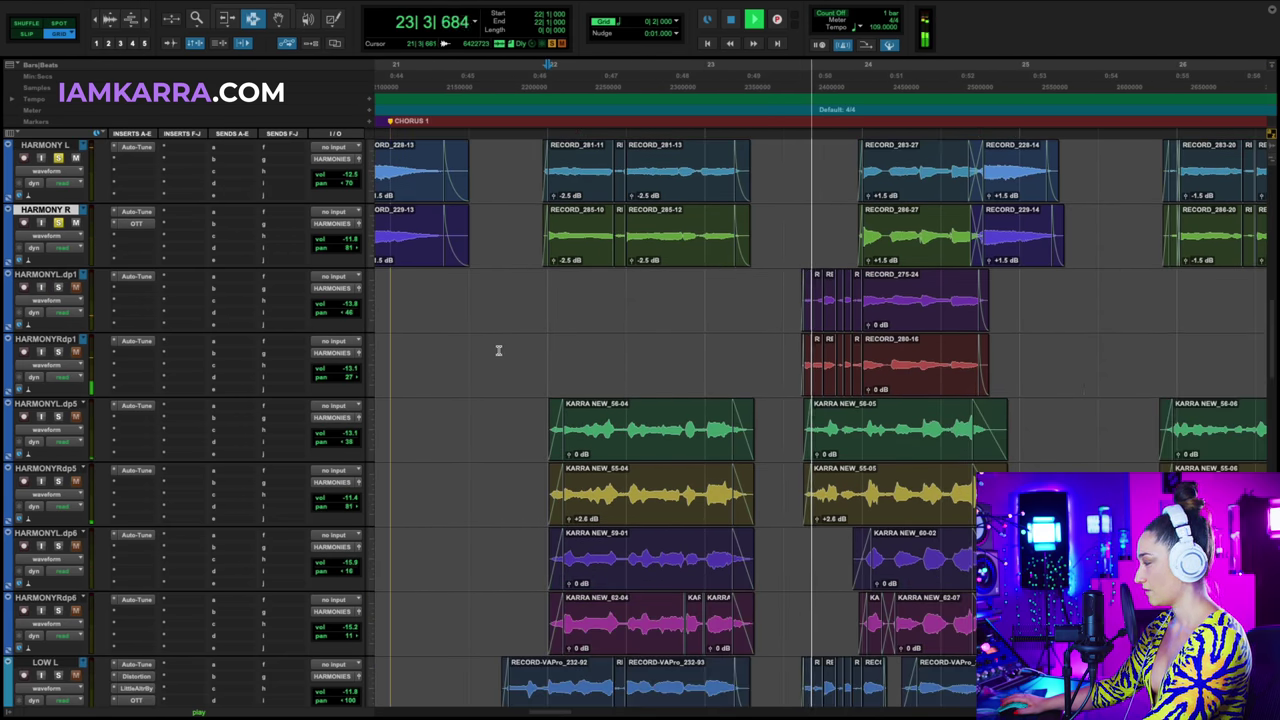
scroll(498, 350, "up", 3)
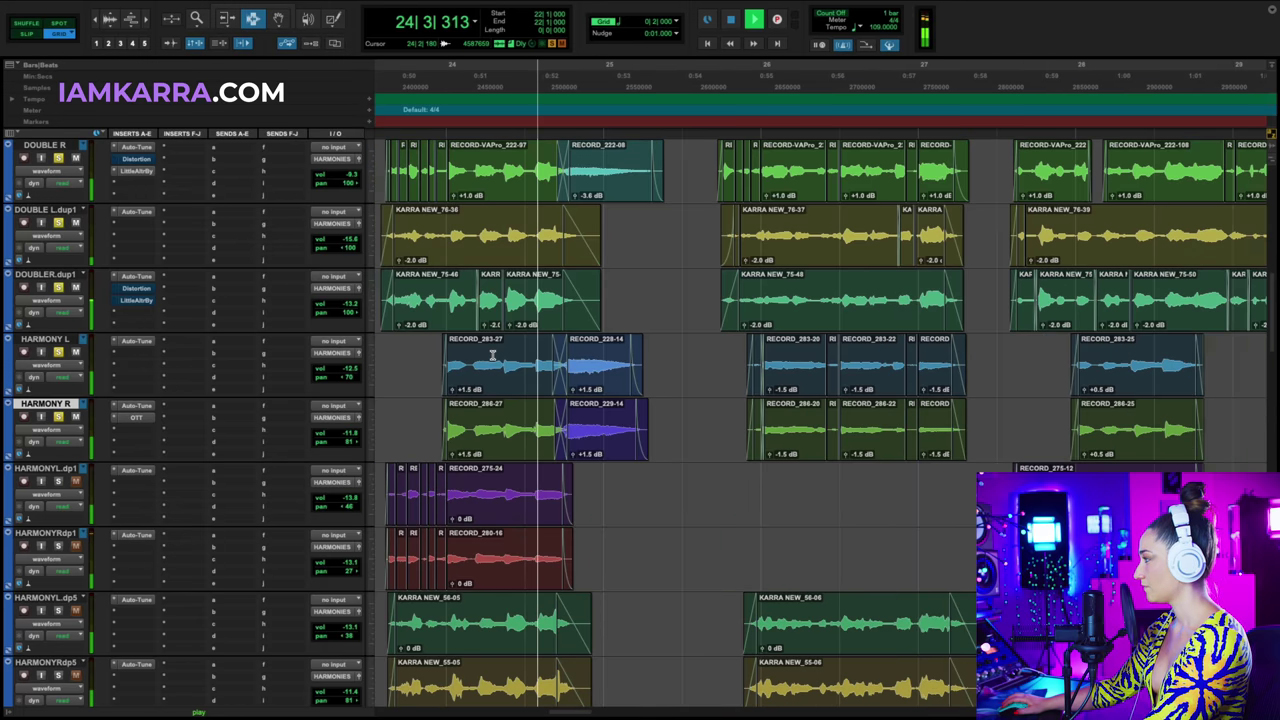
key("space")
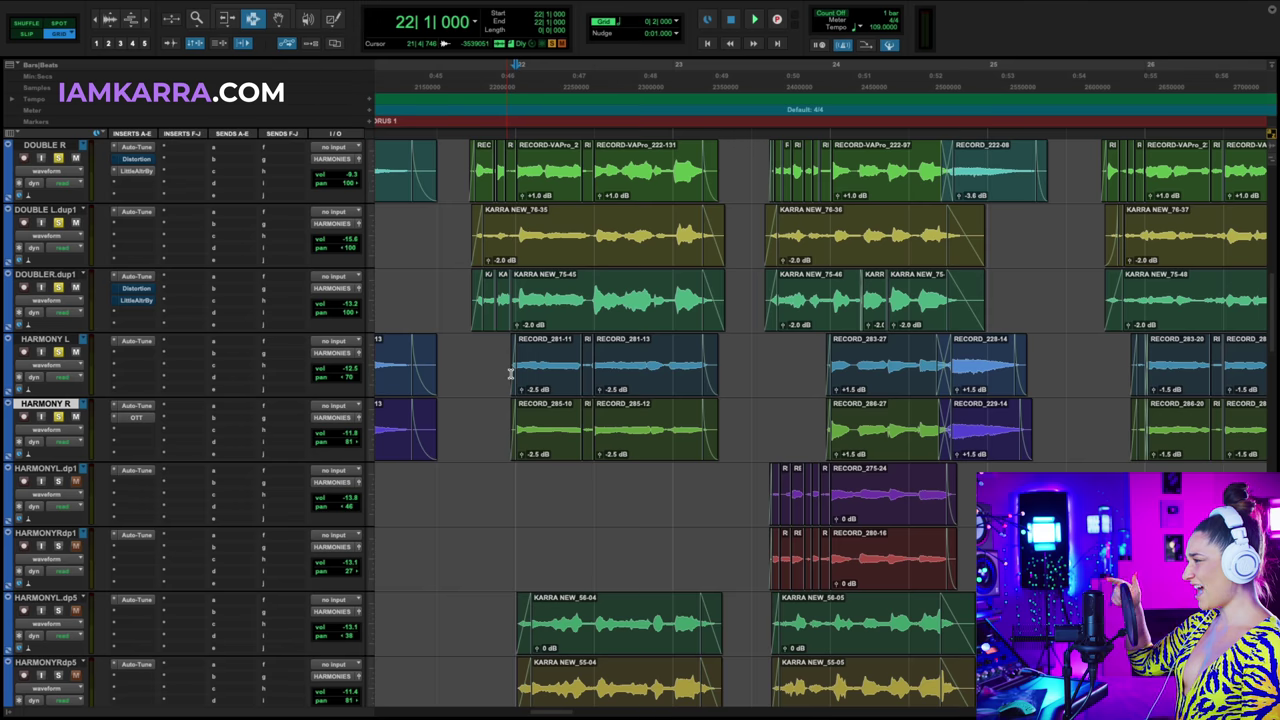
Select HARMONY L/R from bar 22 to about bar 23, zoom out, and stop after the harmonies.
left_click(796, 362)
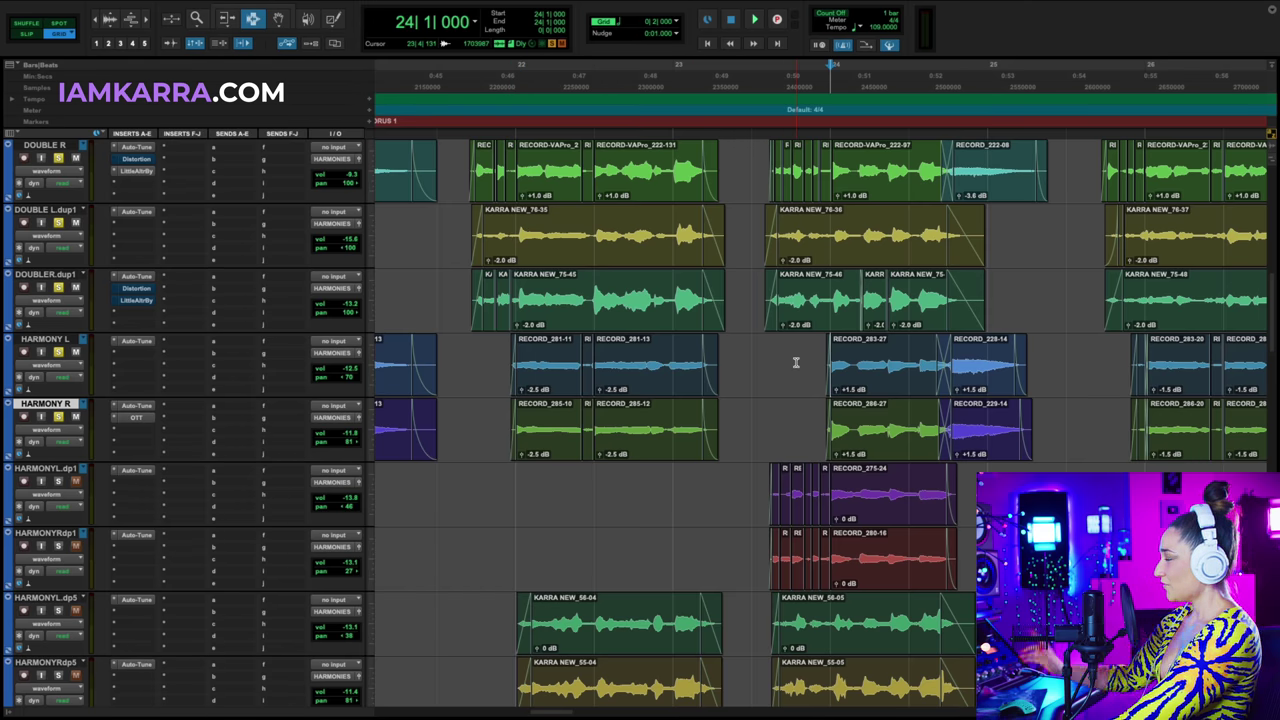
left_click_drag(516, 362, 750, 415)
scroll(603, 428, "right", 1)
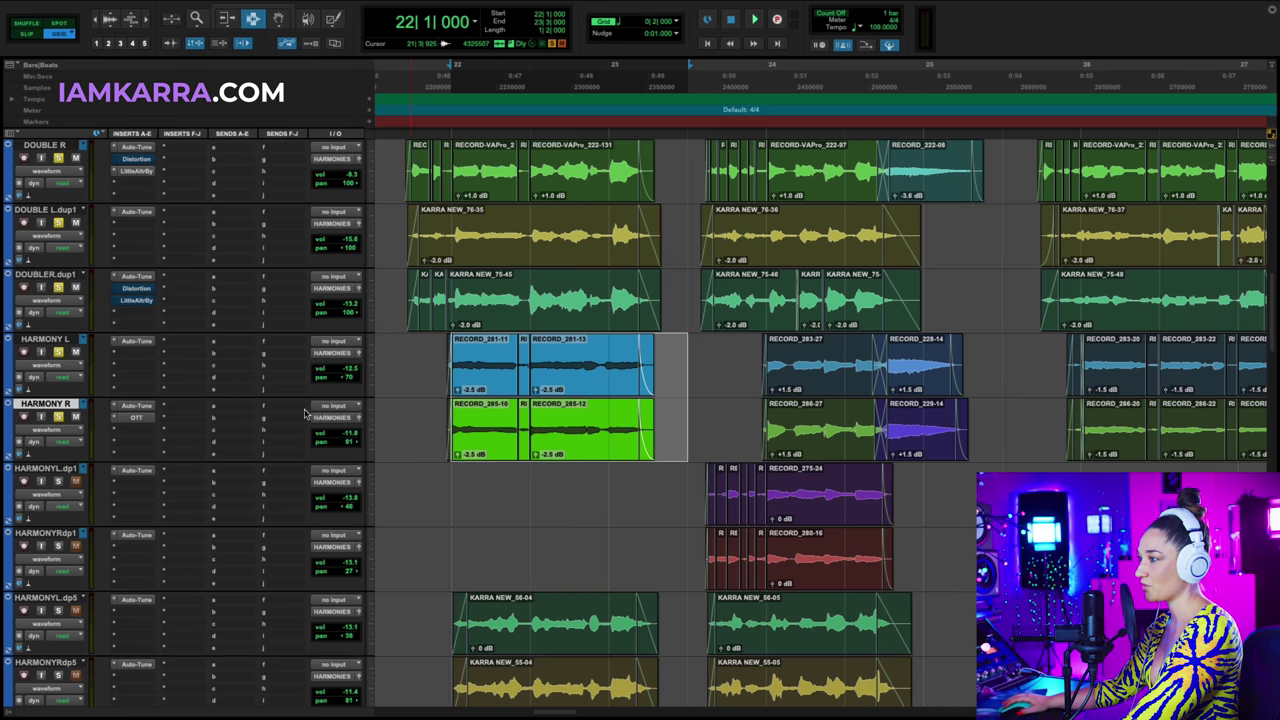
scroll(492, 422, "right", 1)
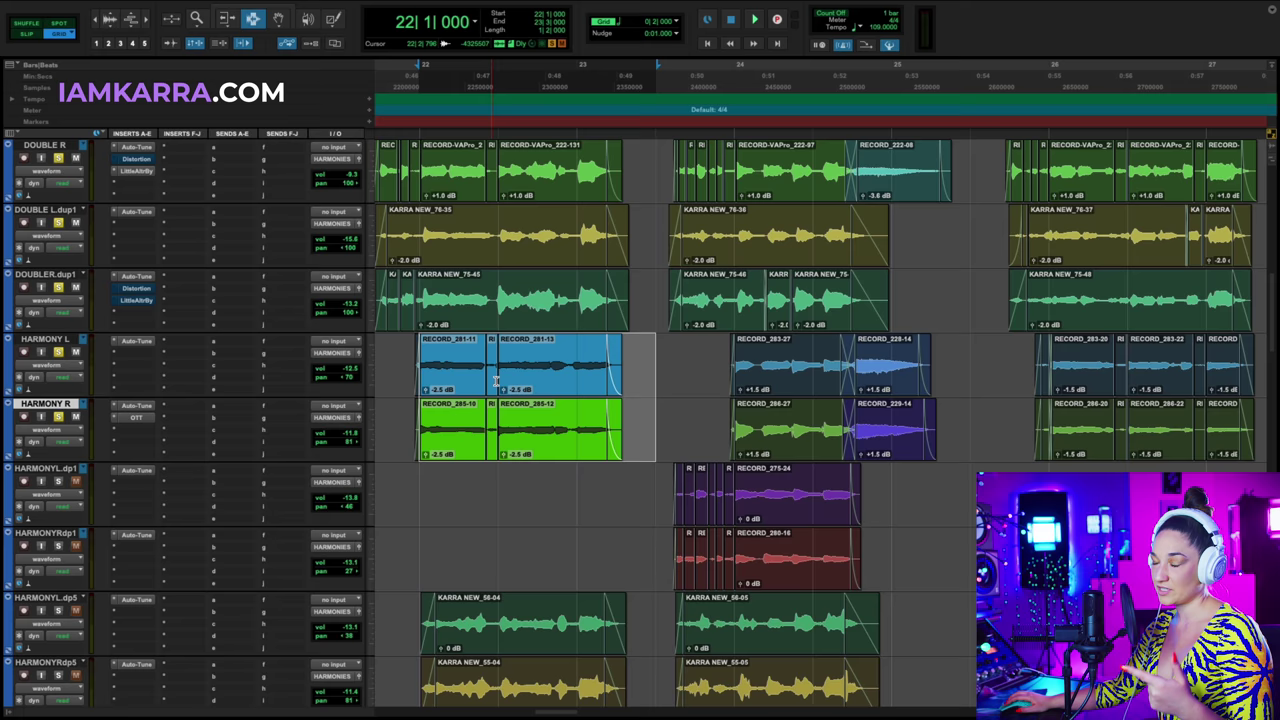
scroll(450, 447, "up", 1)
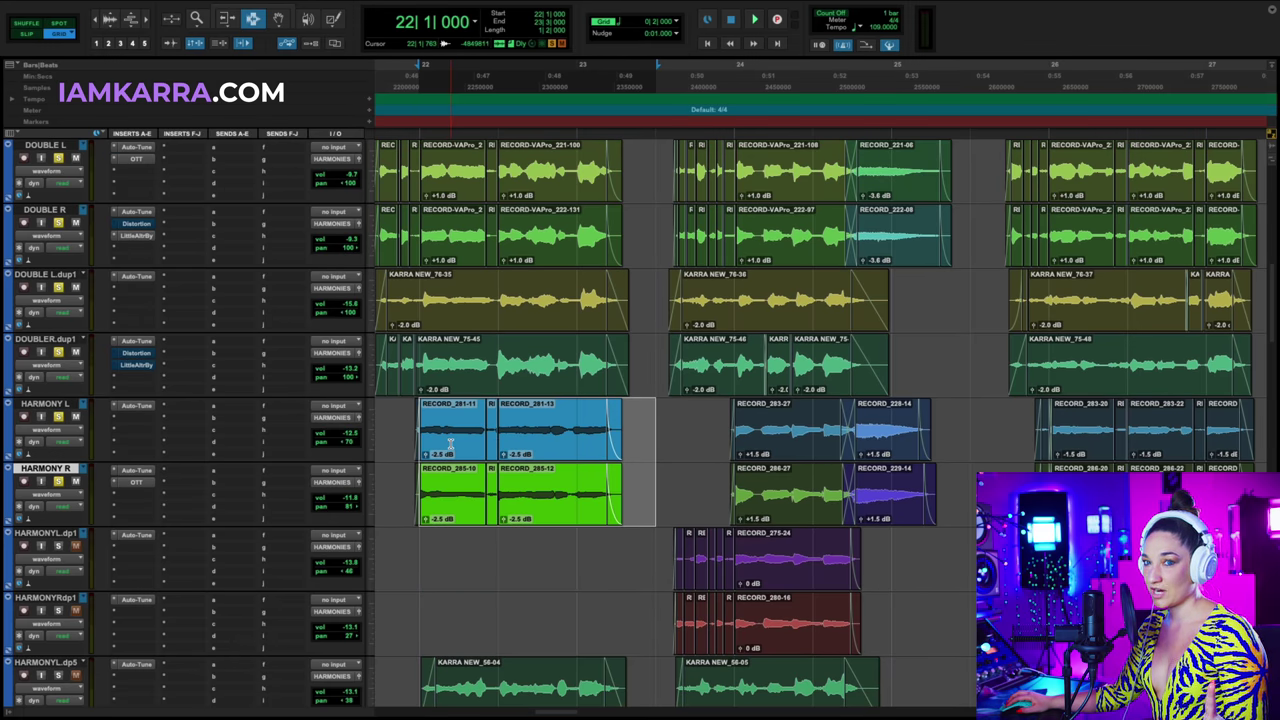
scroll(381, 411, "up", 2)
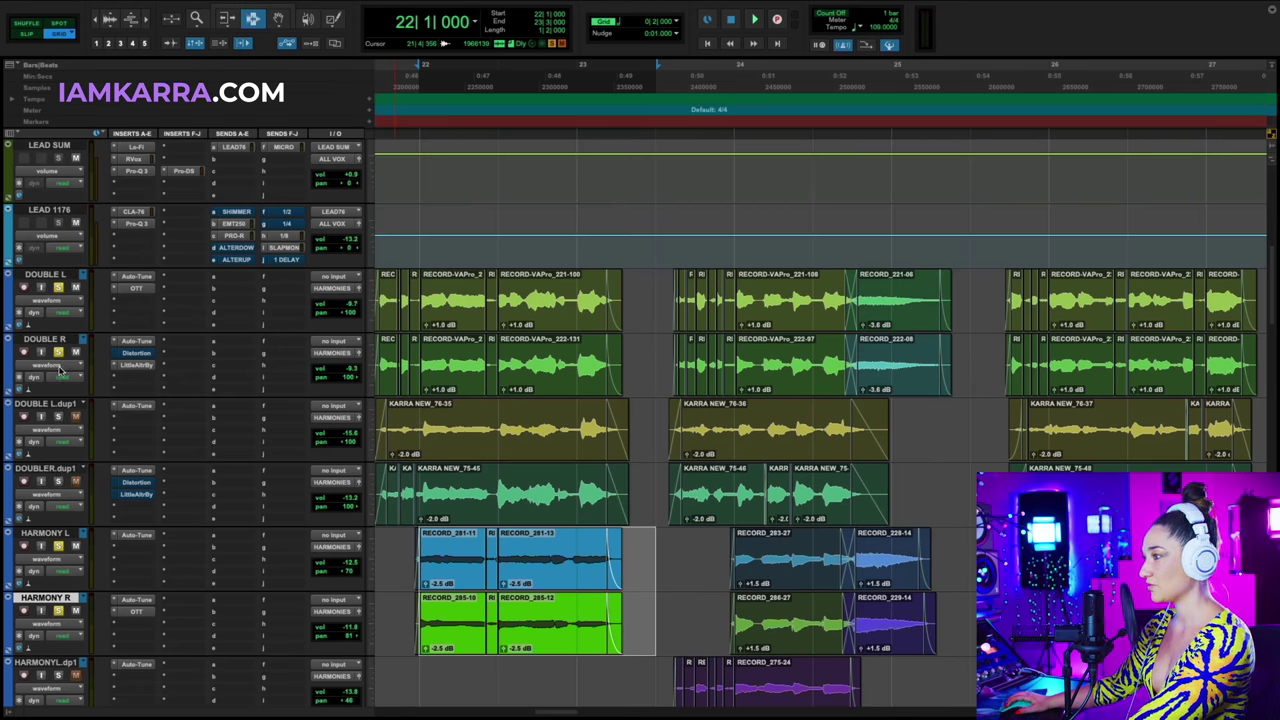
scroll(57, 292, "up", 3)
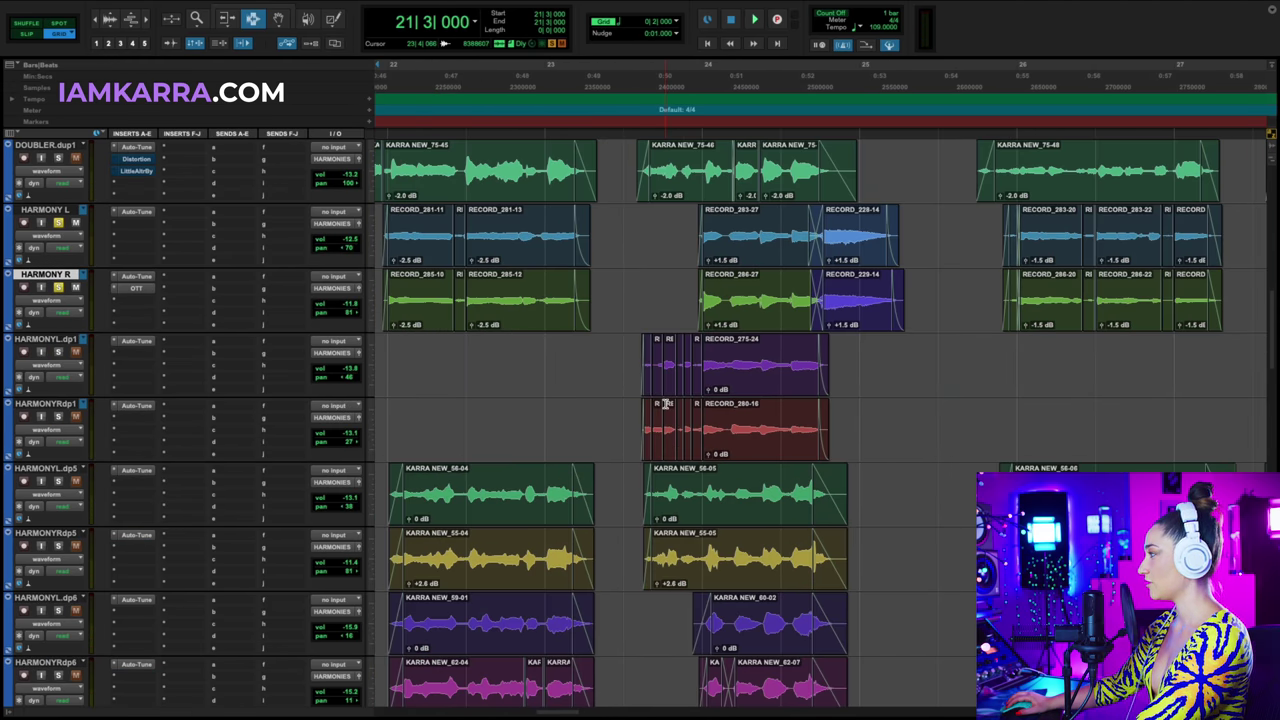
key("r")
key("r")
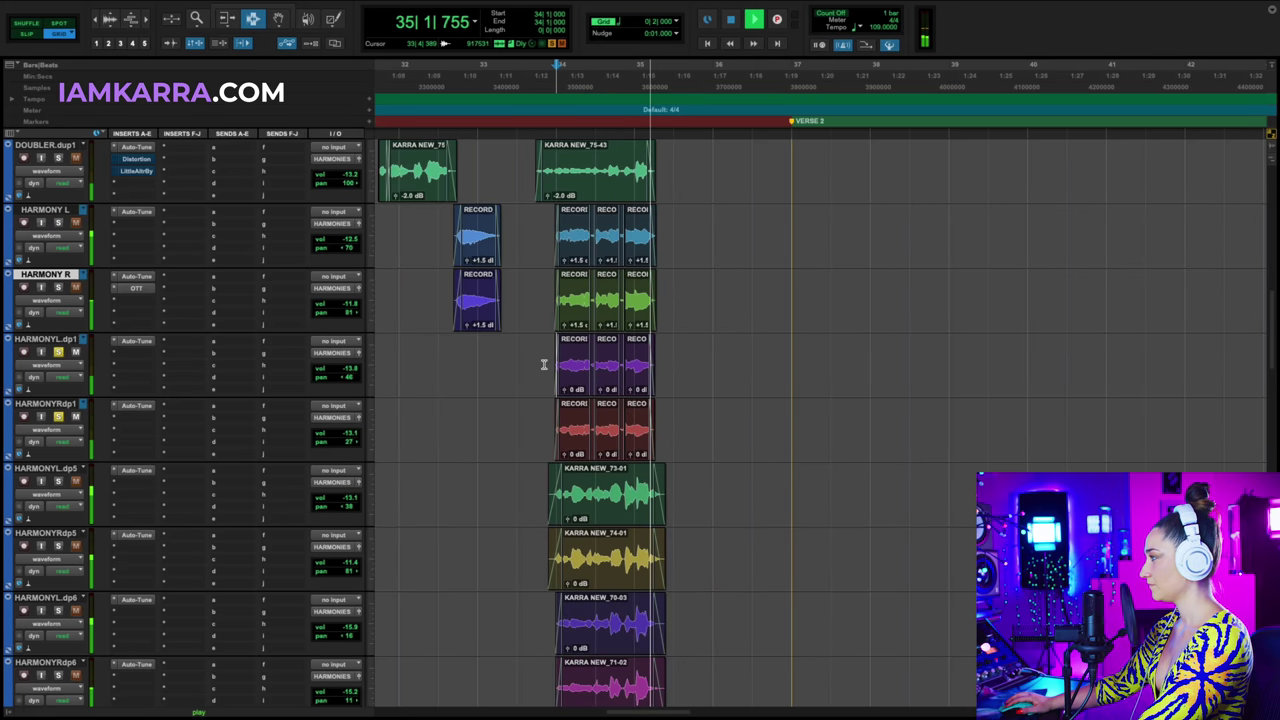
key("space")
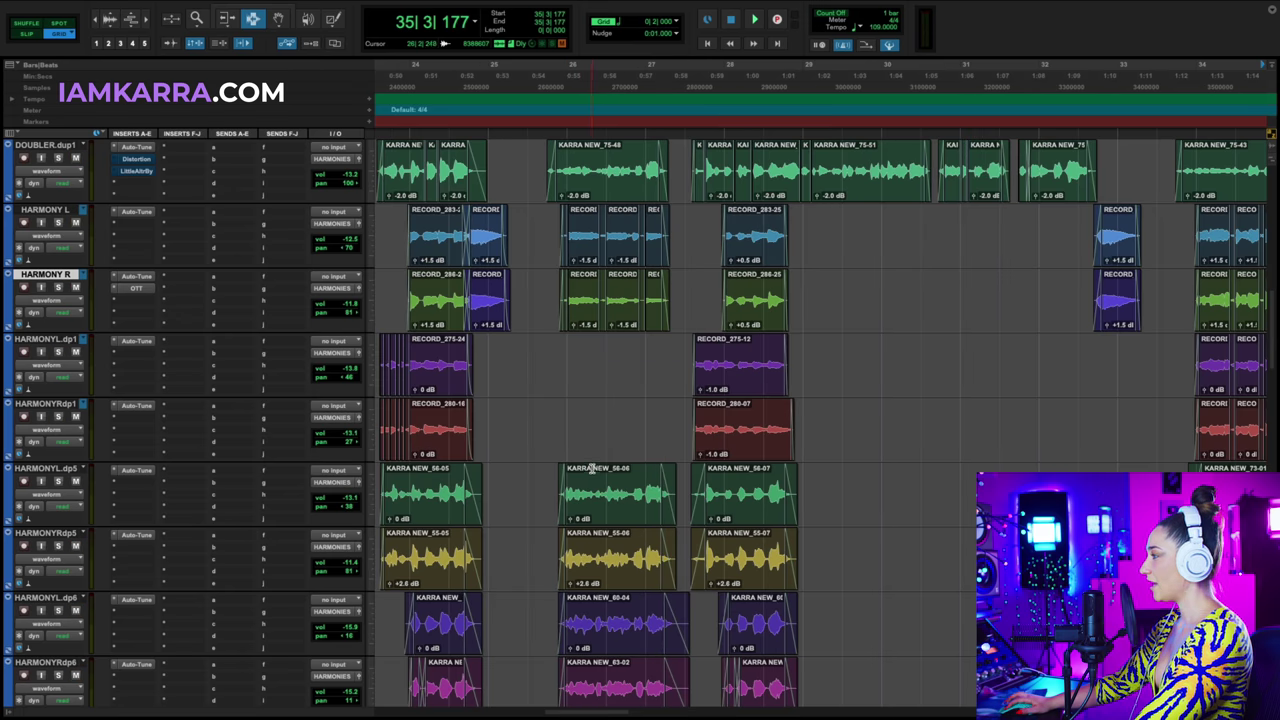
Solo HARMONYL.dp5 and HARMONYRdp5 and briefly play them from bar 22.
scroll(592, 470, "left", 8)
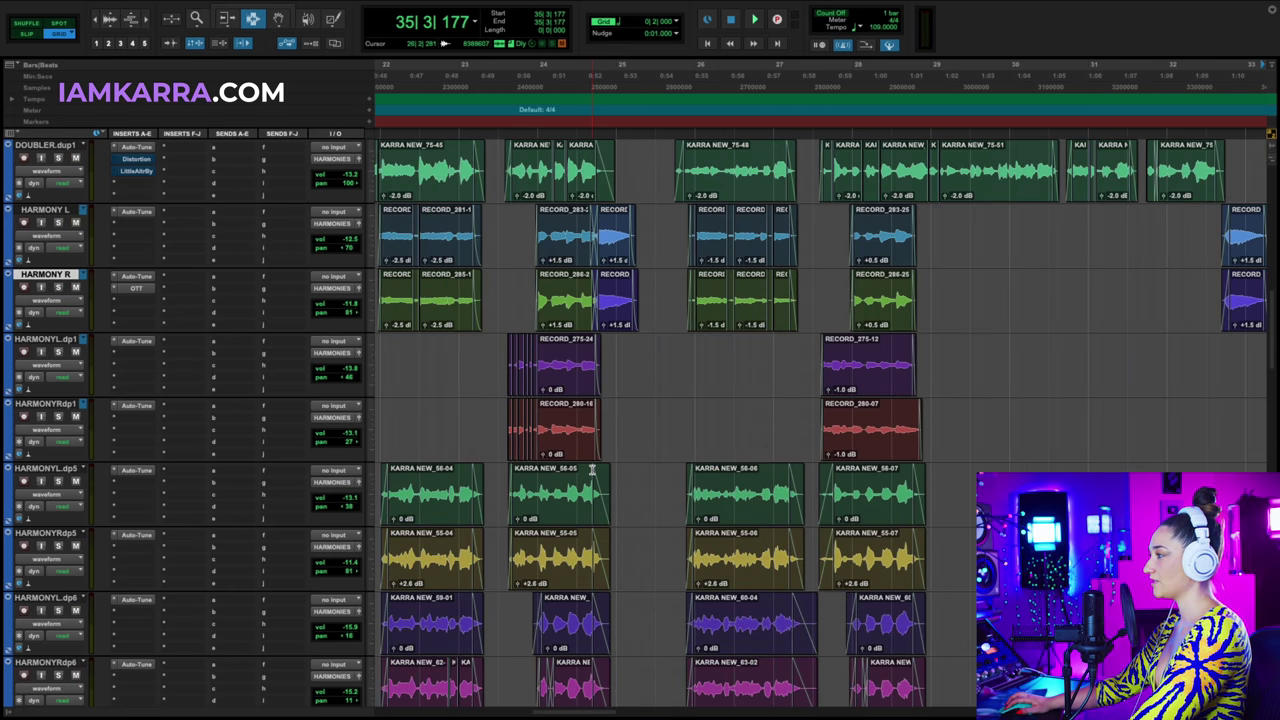
scroll(592, 470, "right", 2)
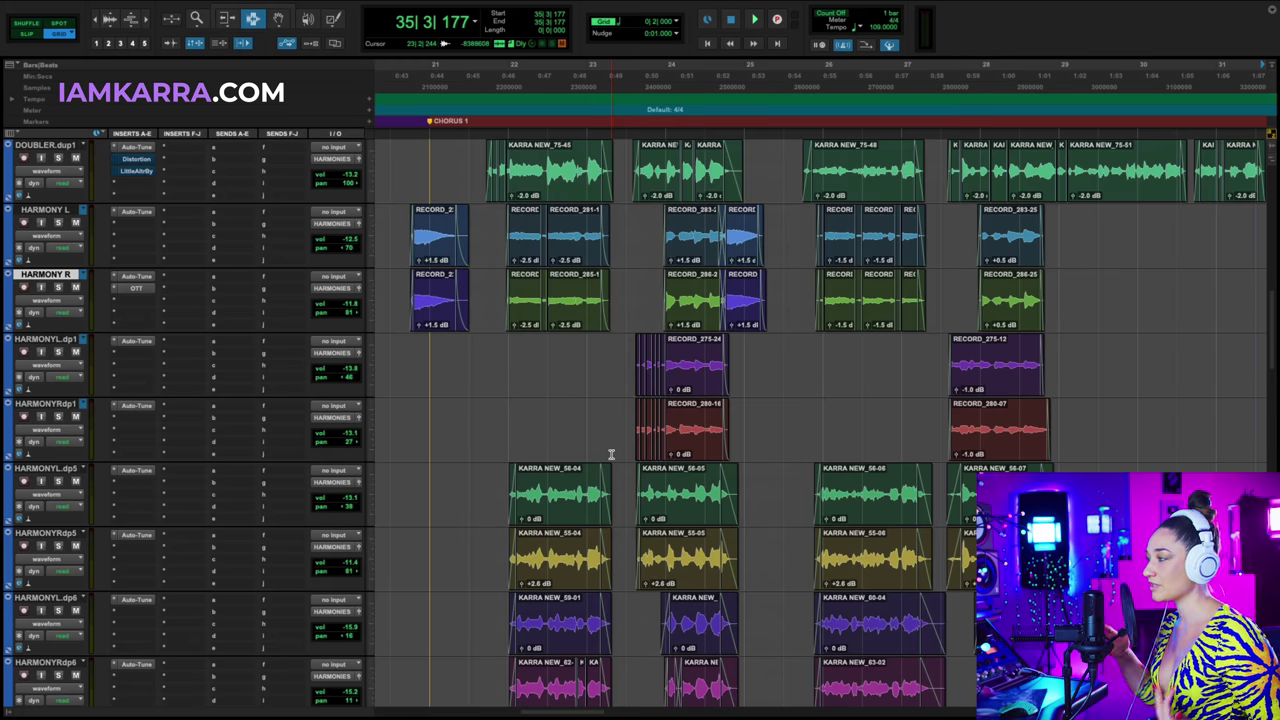
scroll(611, 455, "down", 3)
left_click(504, 360)
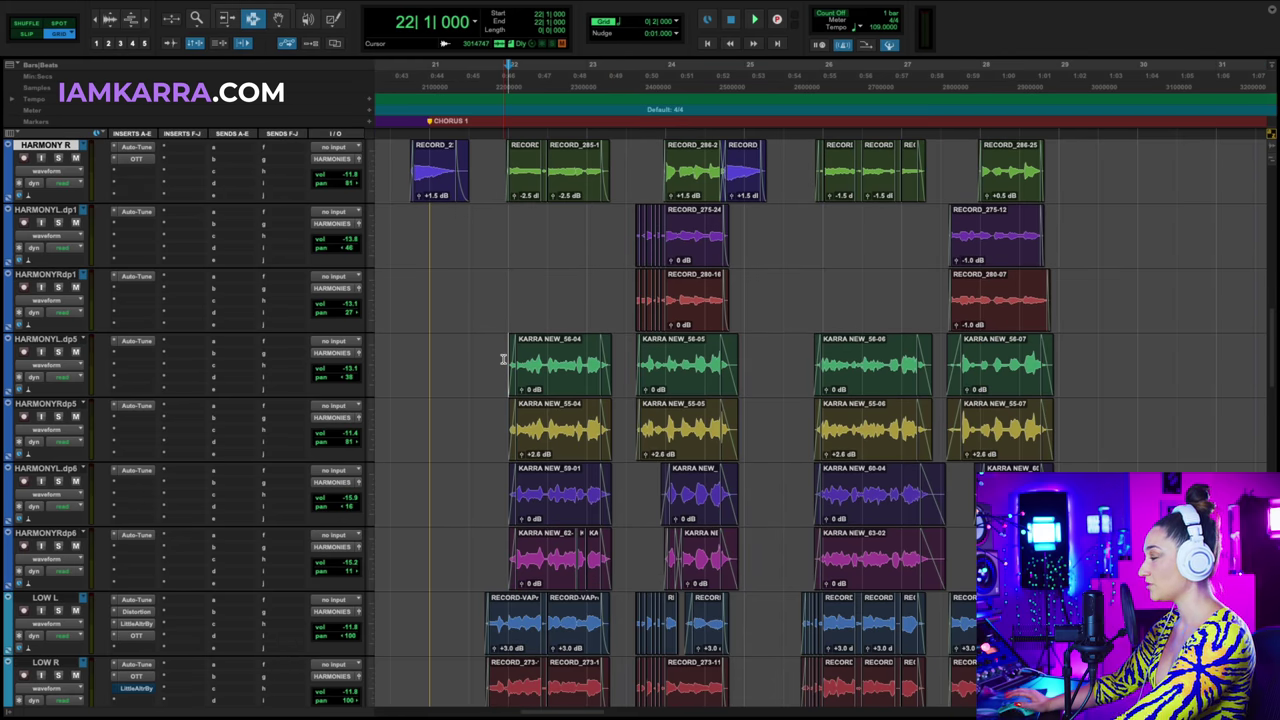
scroll(300, 380, "down", 3)
scroll(300, 380, "right", 1)
left_click(59, 223)
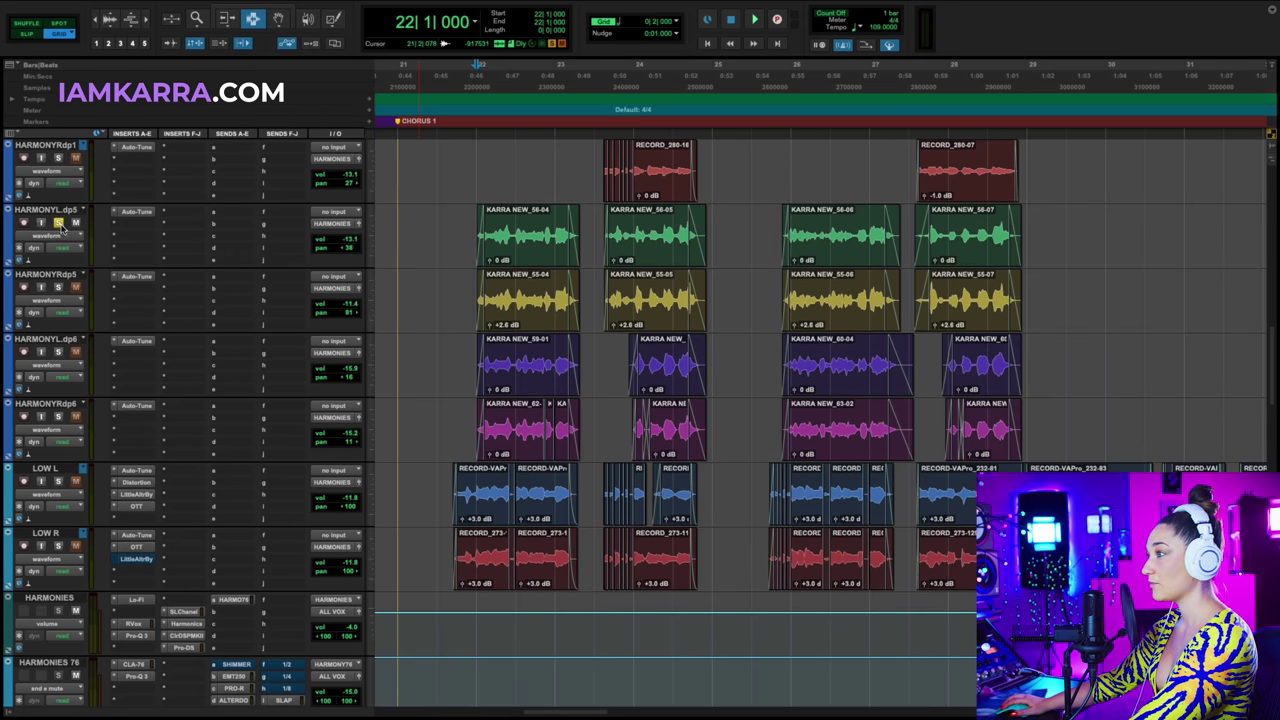
left_click(58, 287)
key("space")
scroll(524, 407, "up", 1)
scroll(524, 407, "right", 1)
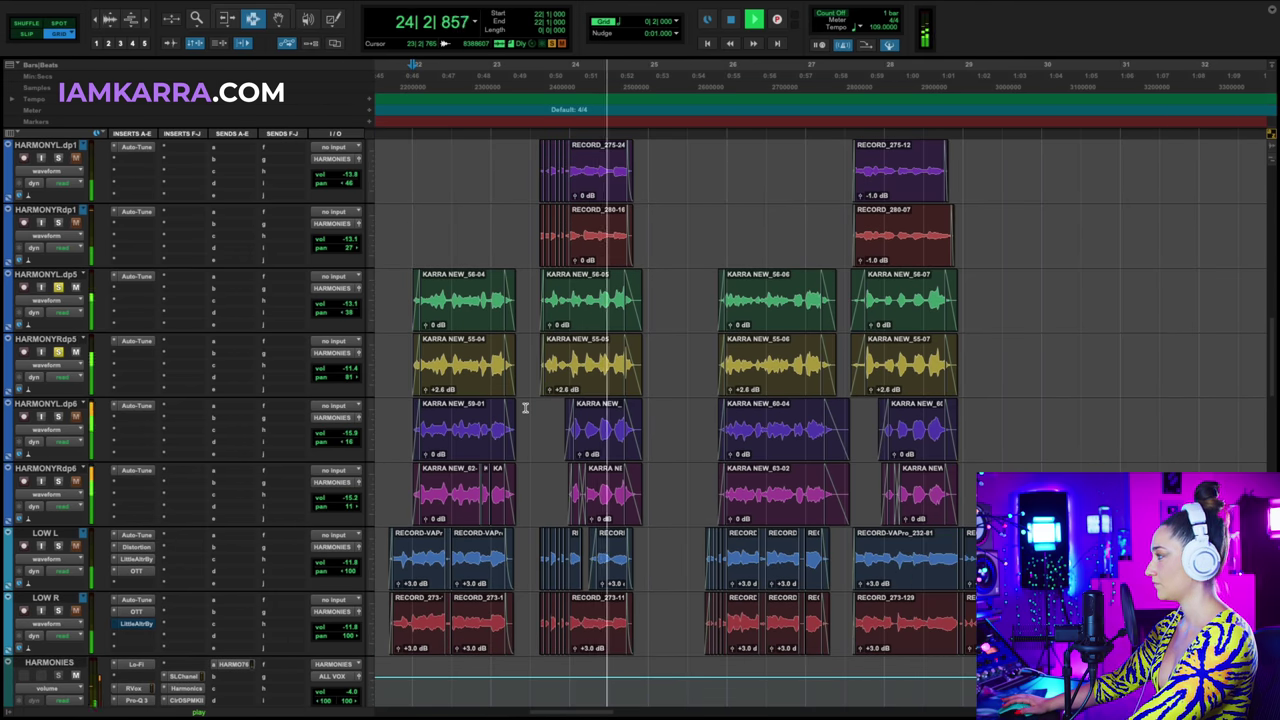
key("space")
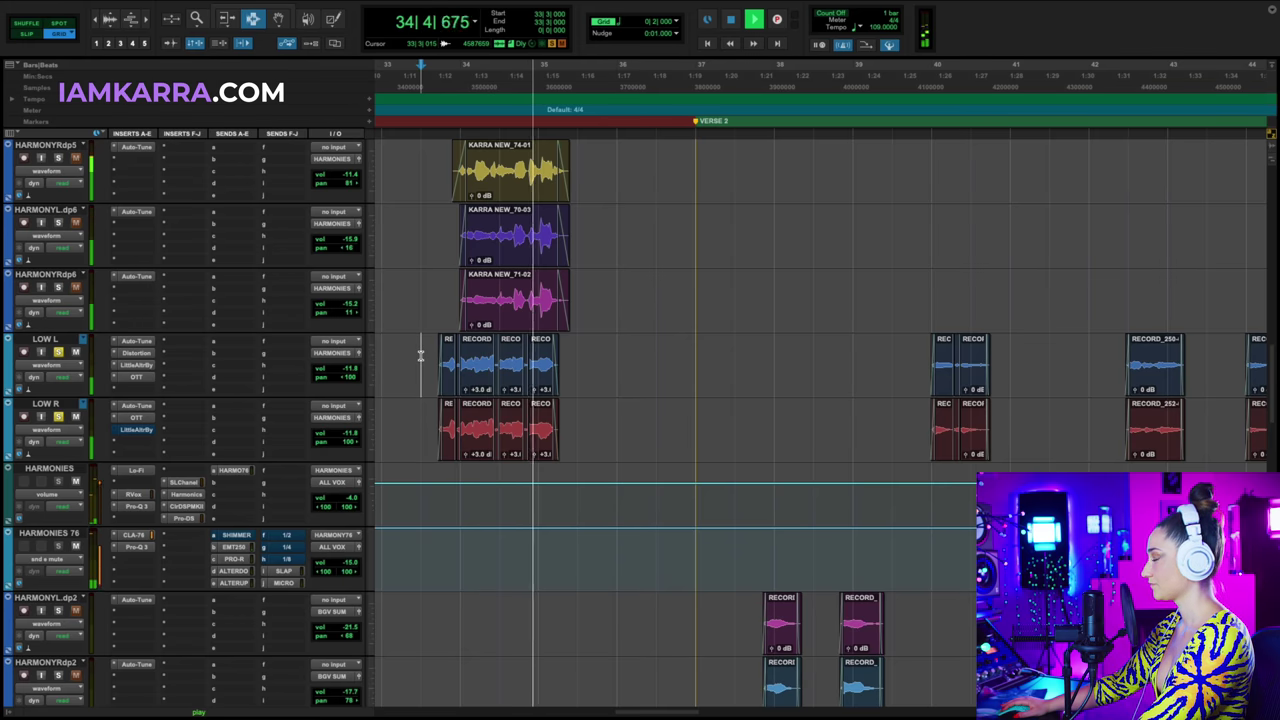
Check LOW L's Little AlterBoy (pitch and formant -12), then play the harmony doubles from bar 35.
key("space")
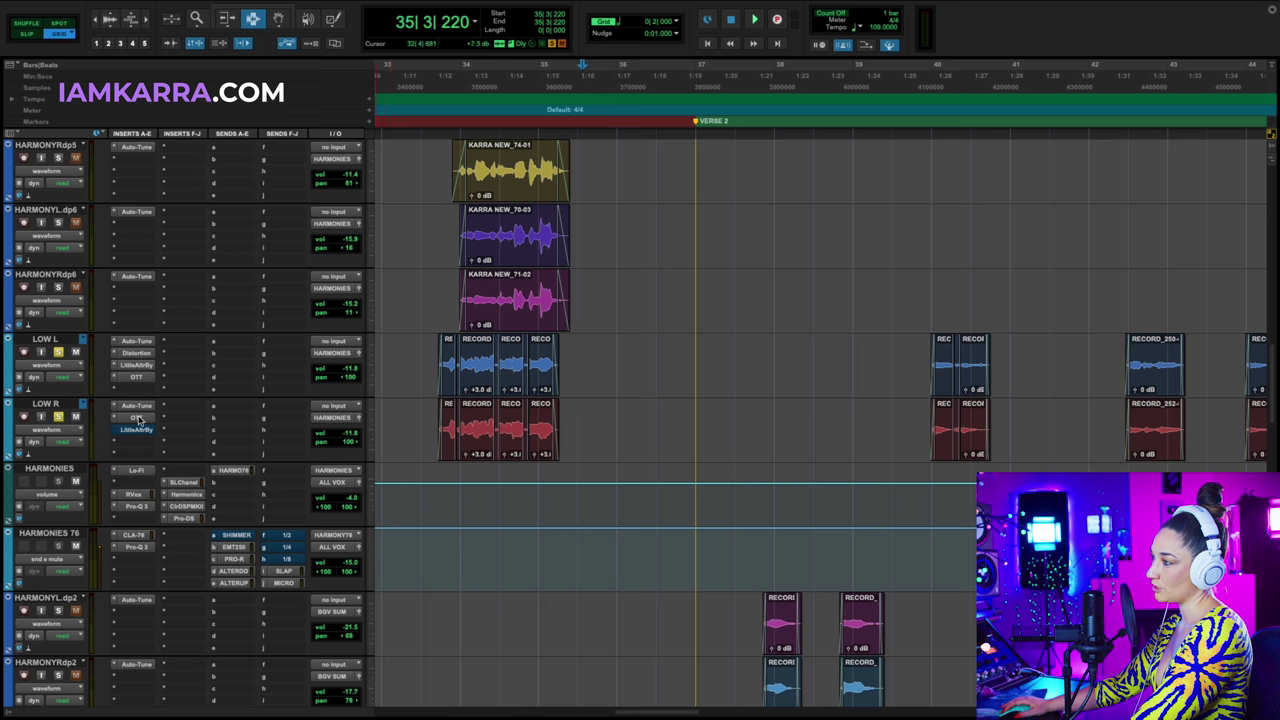
left_click(136, 364)
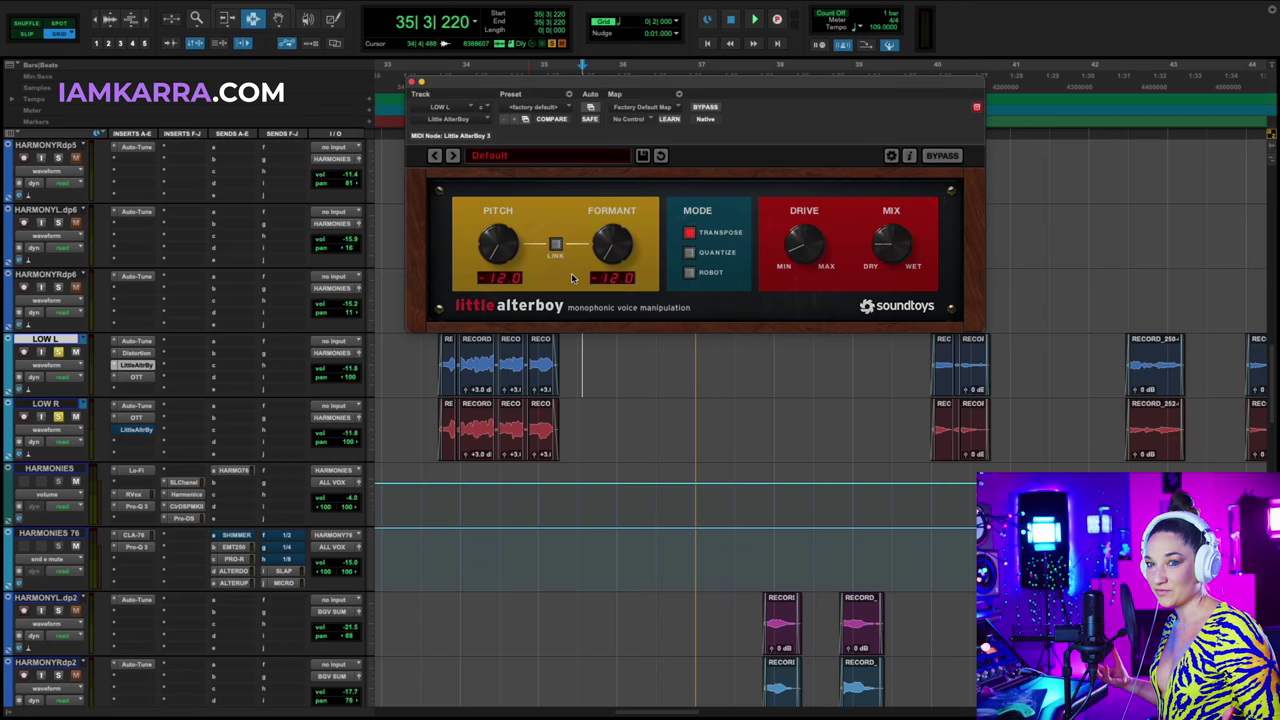
left_click(568, 365)
scroll(486, 491, "down", 10)
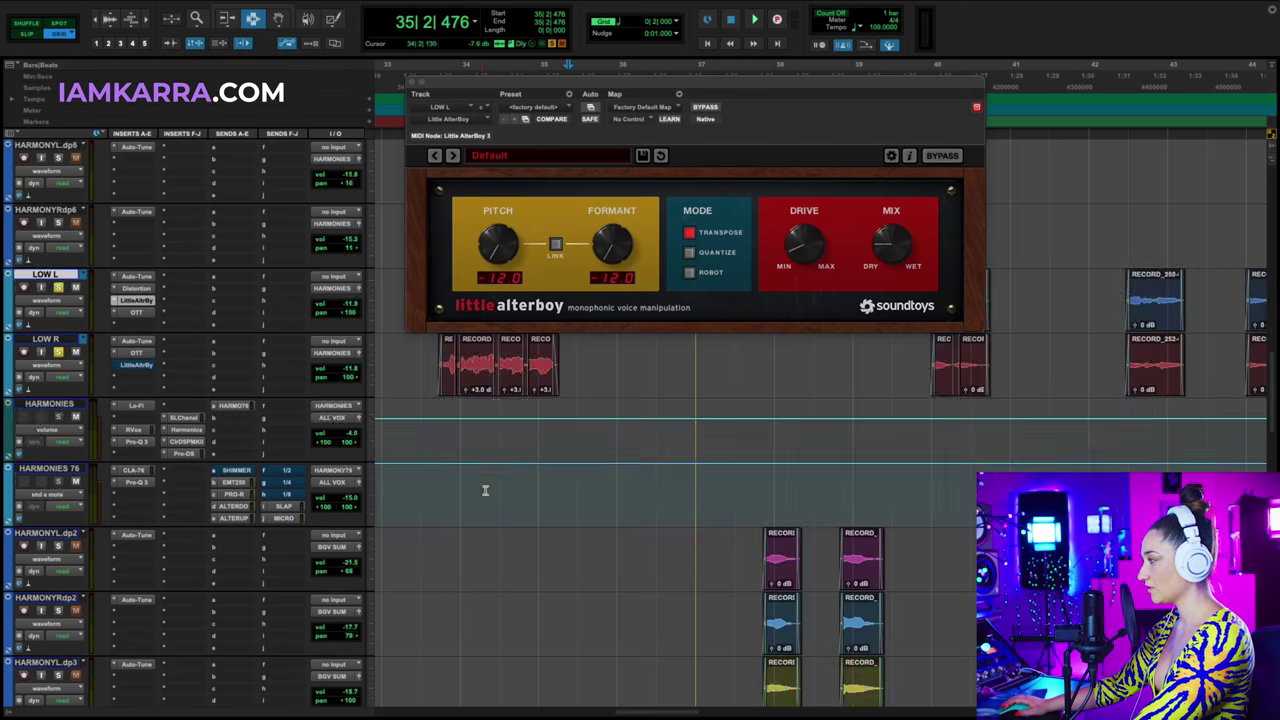
scroll(486, 491, "up", 10)
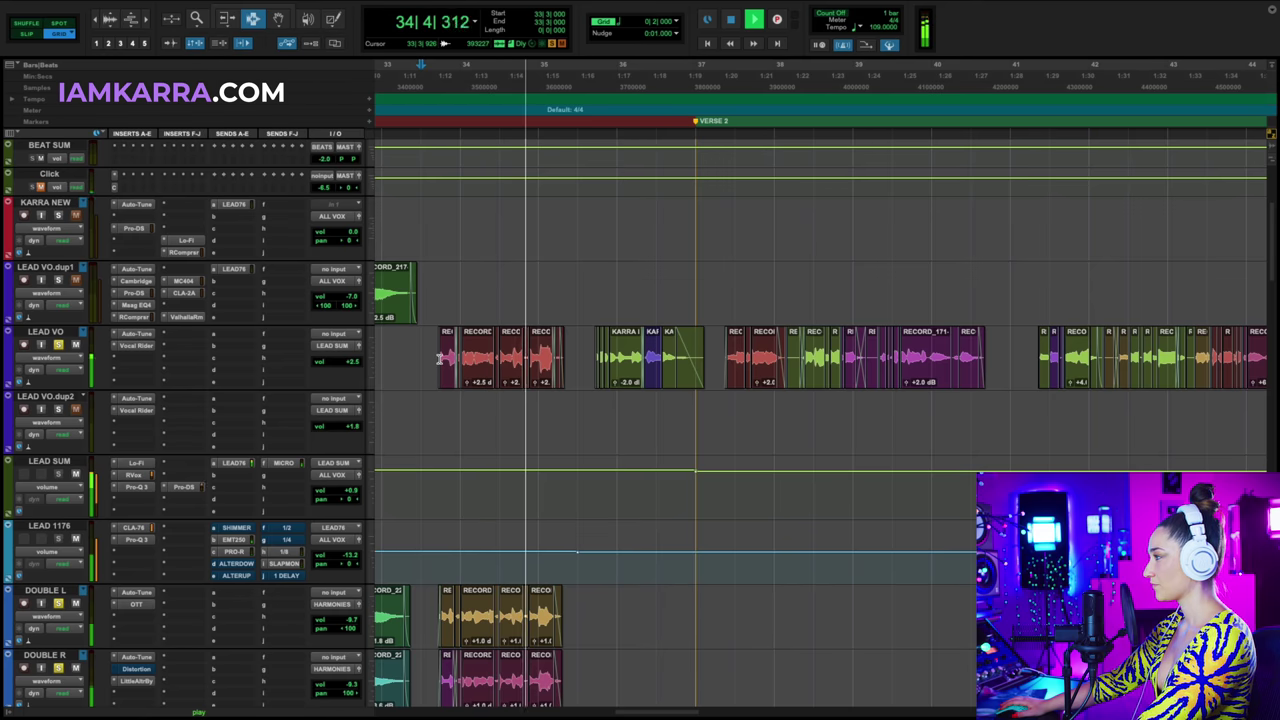
key("space")
scroll(430, 390, "up", 2)
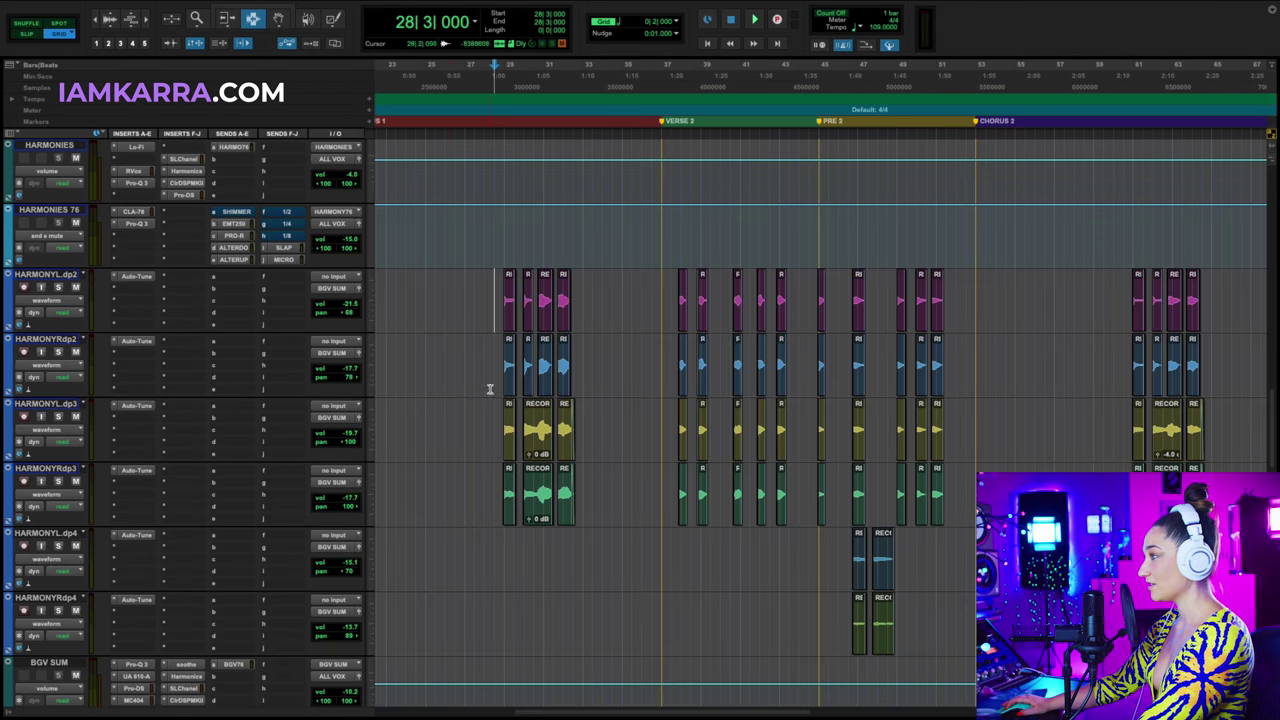
scroll(523, 366, "down", 3)
scroll(523, 366, "up", 3)
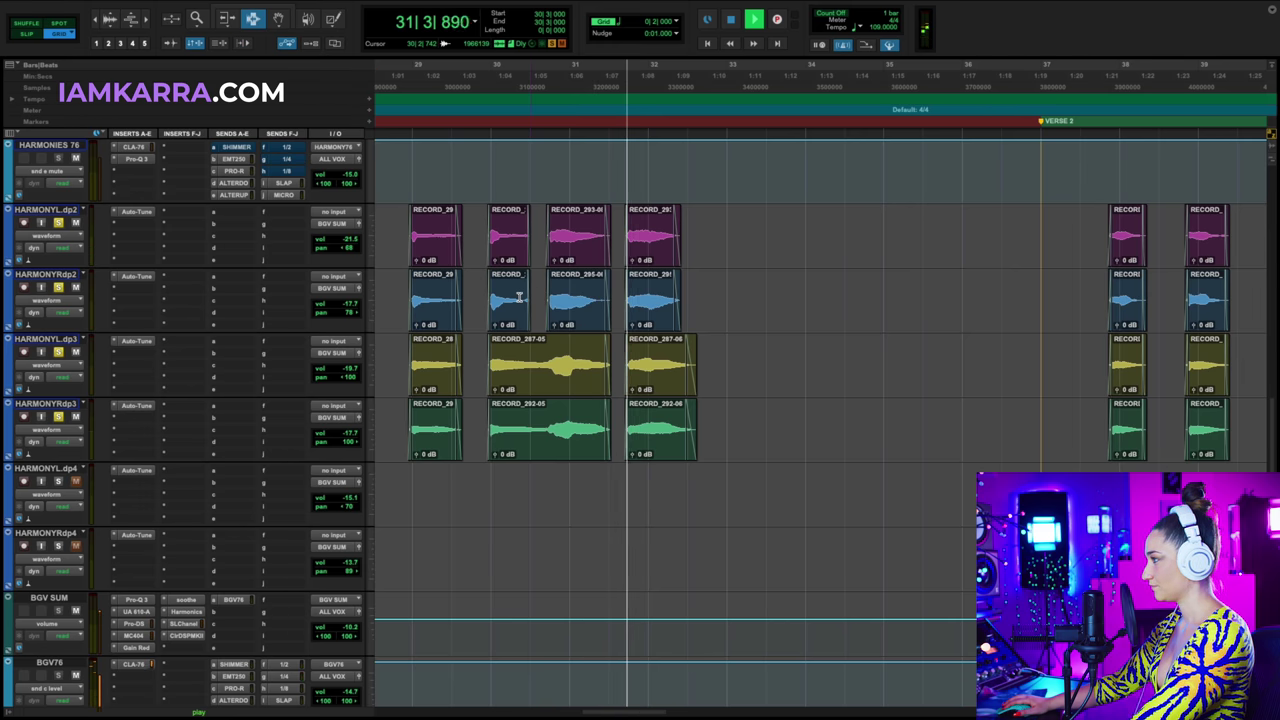
Play the harmony double phrase from bar 28, then reset the start point to 28|4|643.
key("space")
left_click(728, 300)
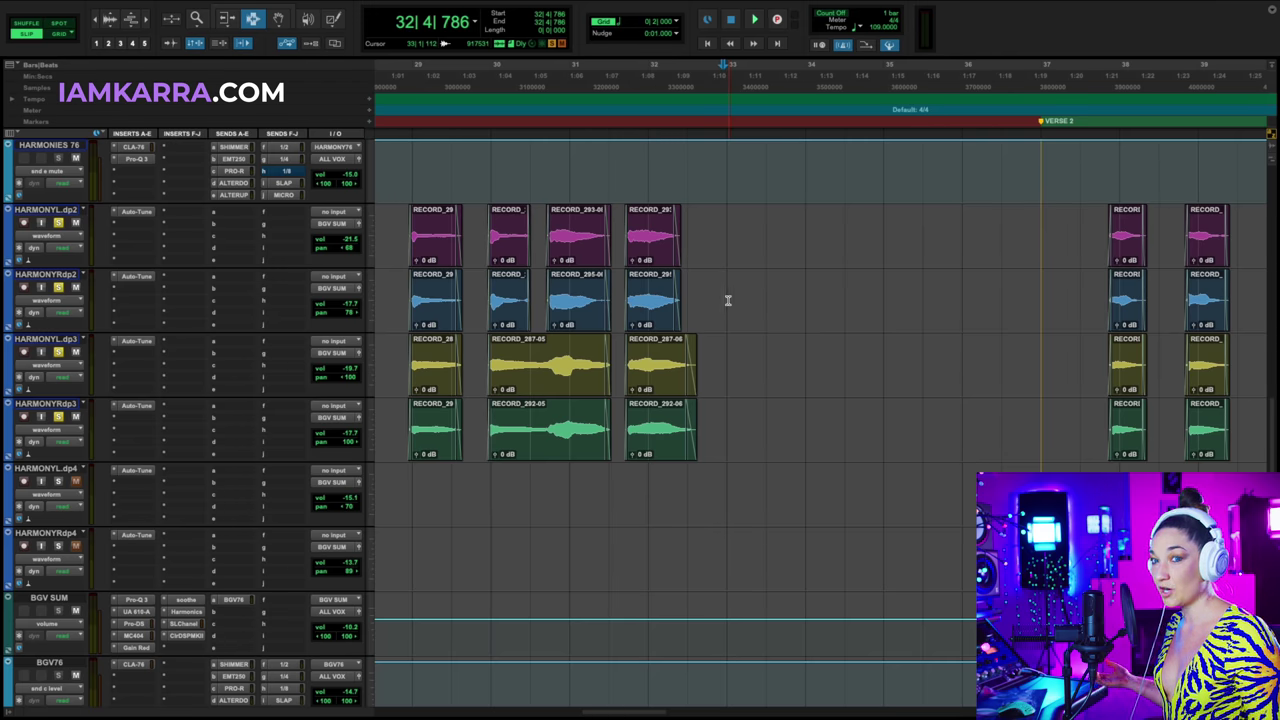
left_click(405, 240)
key("space")
scroll(456, 362, "up", 2)
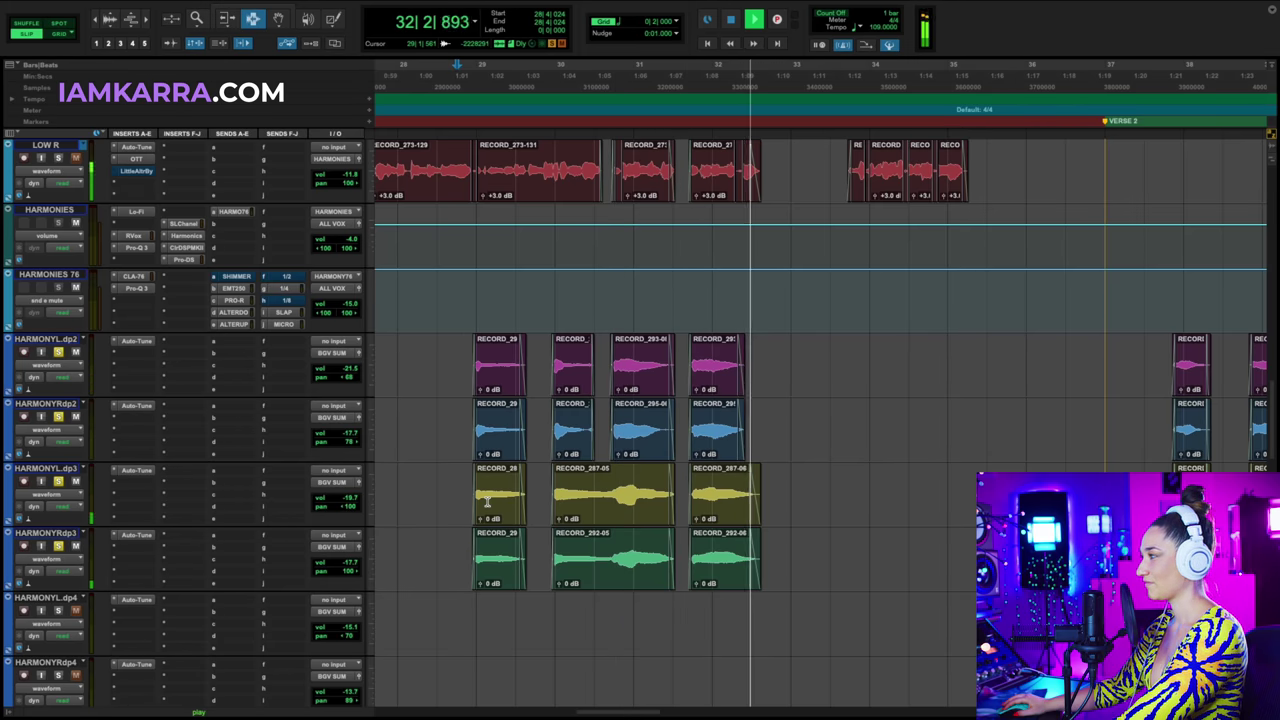
key("space")
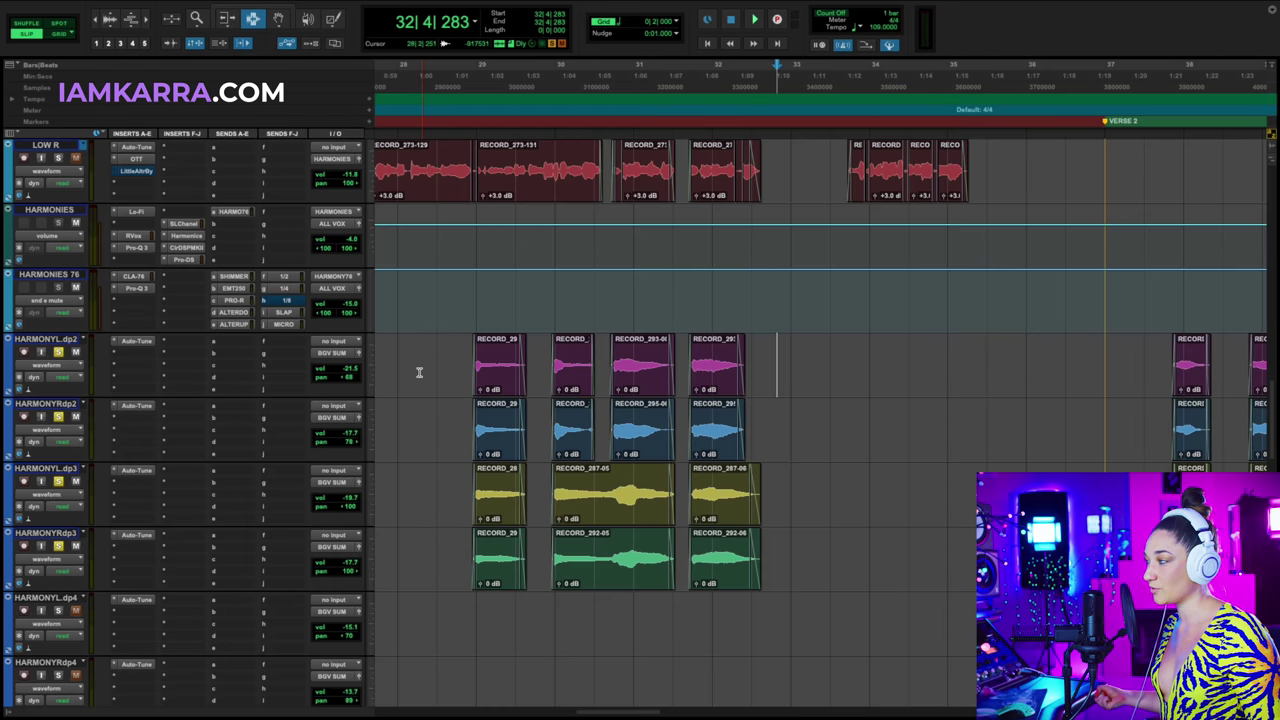
left_click(471, 362)
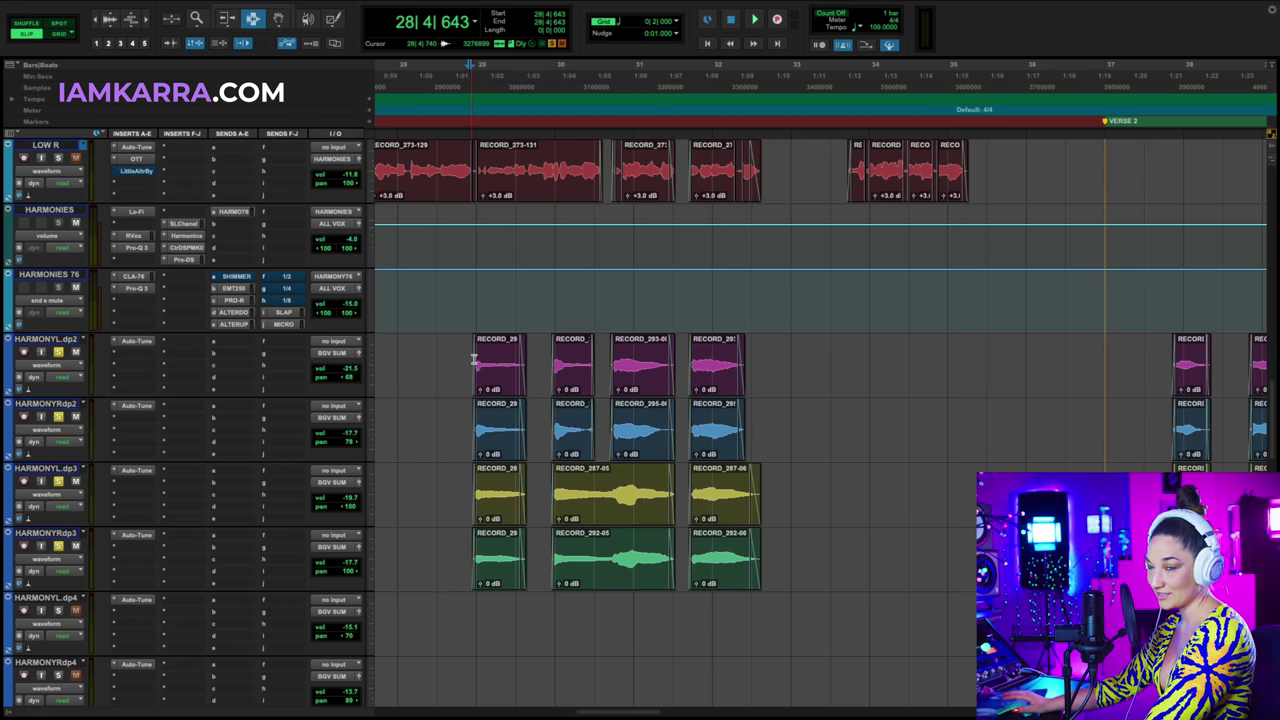
Show bars 17 to 57 of the arrangement and mute the LEAD VO track.
scroll(755, 410, "up", 10)
key("r")
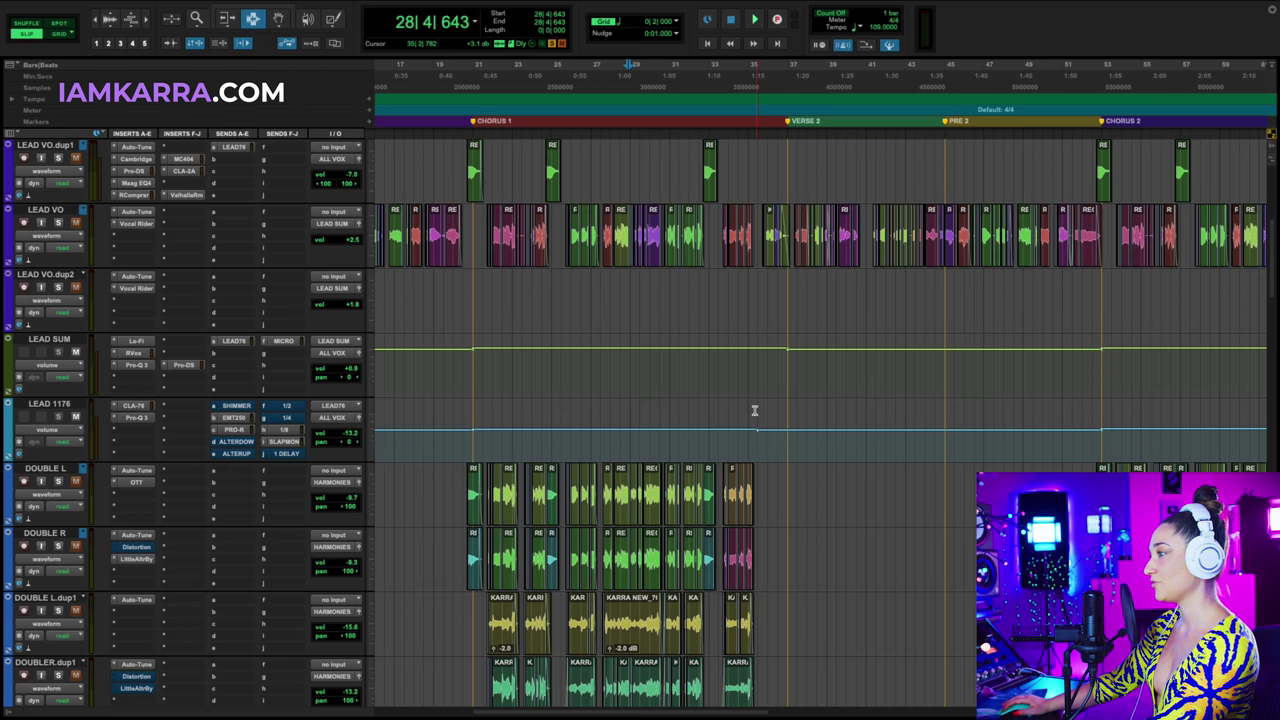
scroll(736, 414, "down", 5)
scroll(676, 400, "up", 4)
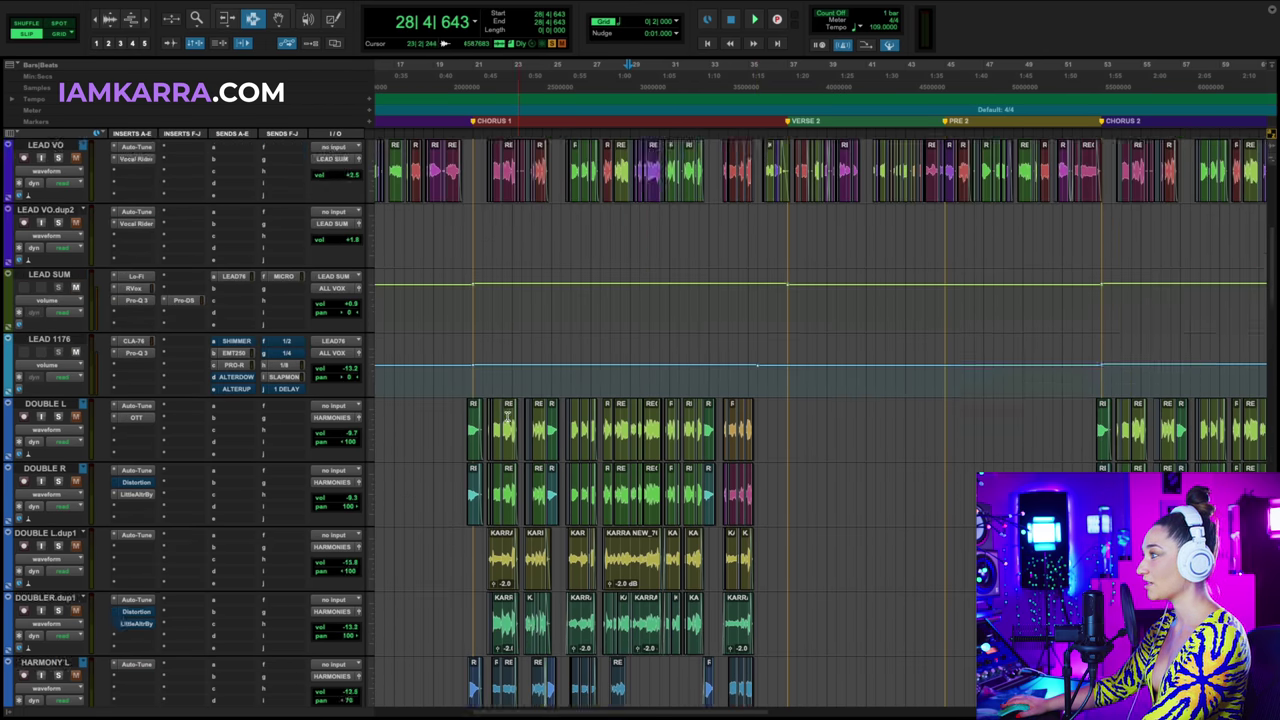
scroll(507, 418, "up", 3)
left_click(75, 317)
Play the Chorus 1 doubles and harmonies from bar 20 without the lead vocal.
scroll(461, 484, "down", 2)
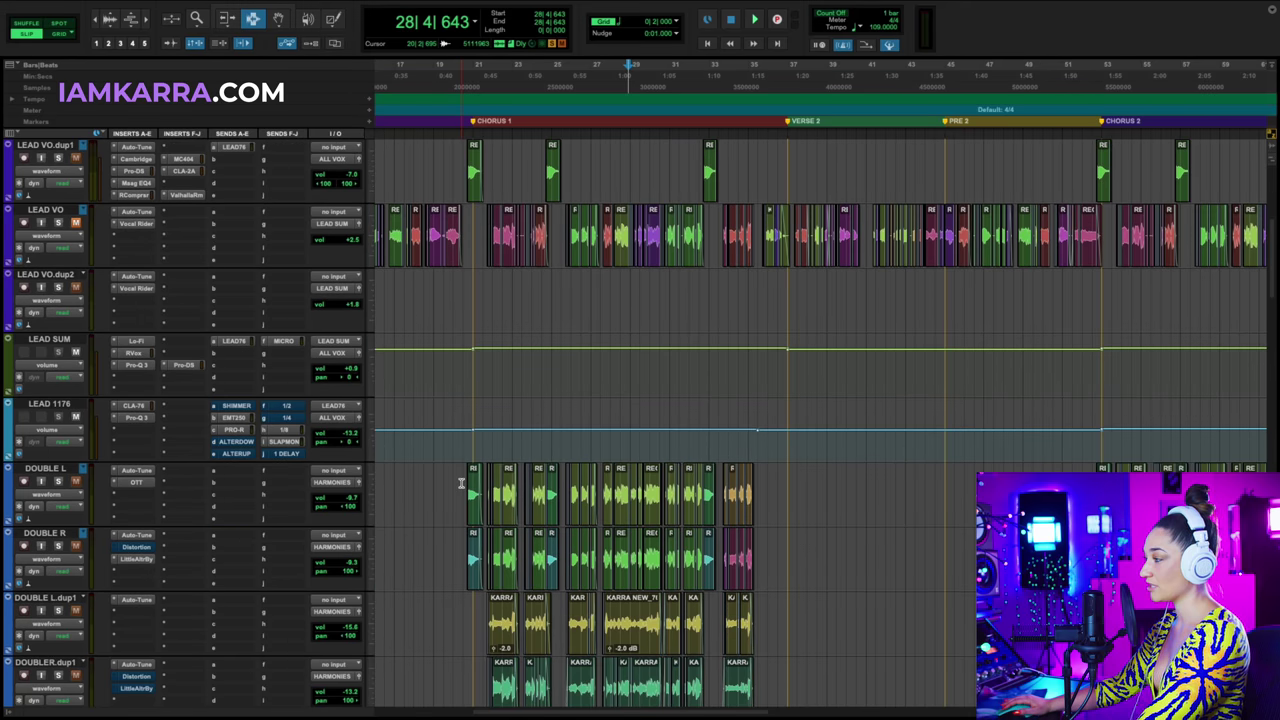
left_click(461, 484)
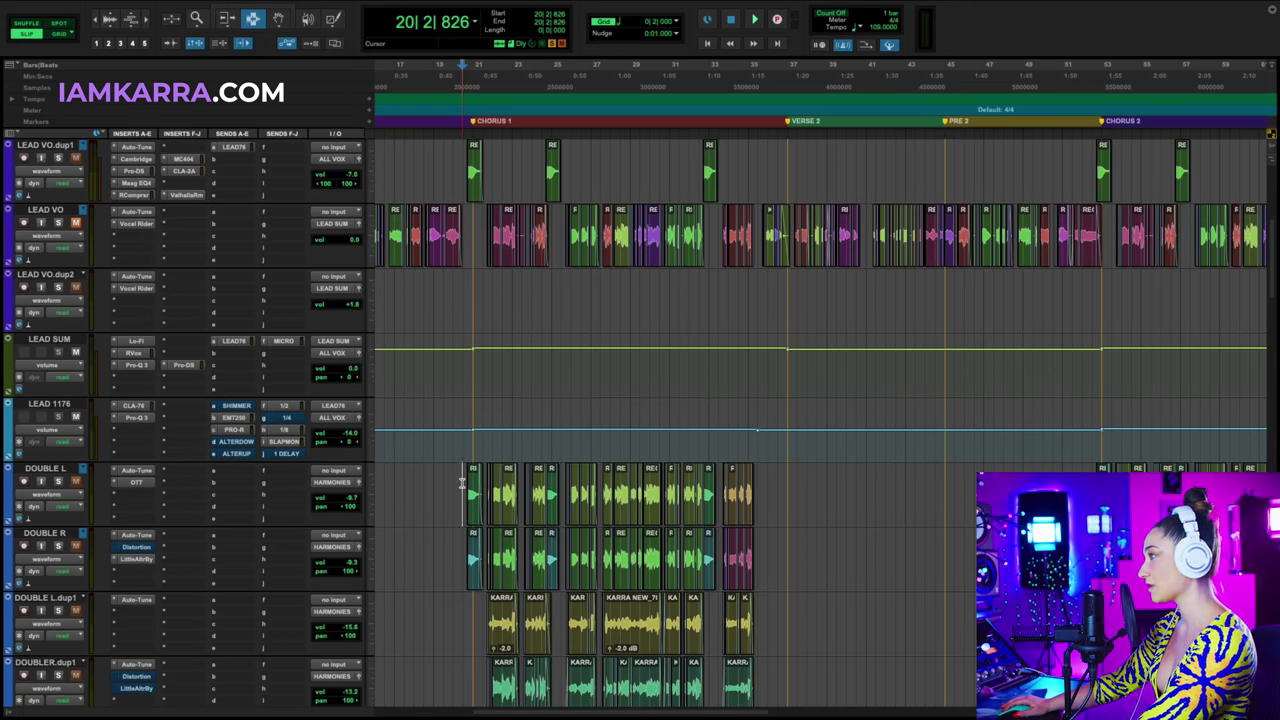
key("space")
scroll(463, 520, "down", 3)
scroll(443, 586, "down", 2)
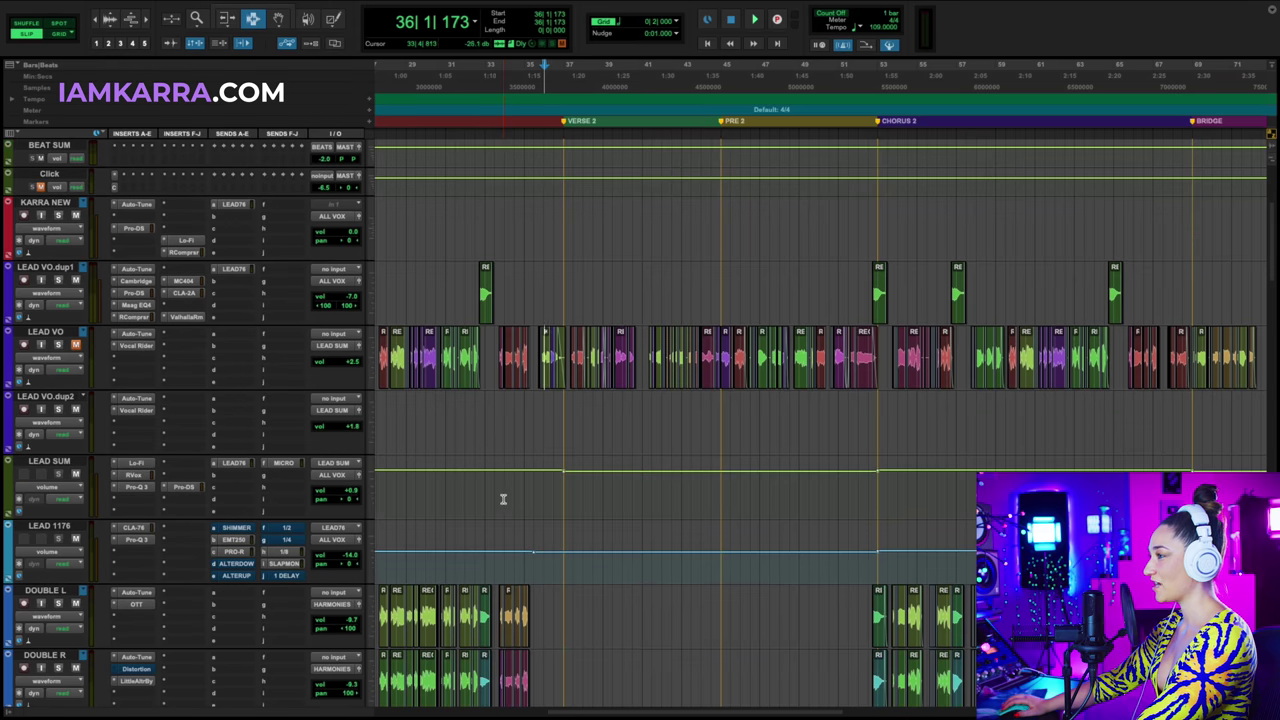
scroll(503, 499, "left", 3)
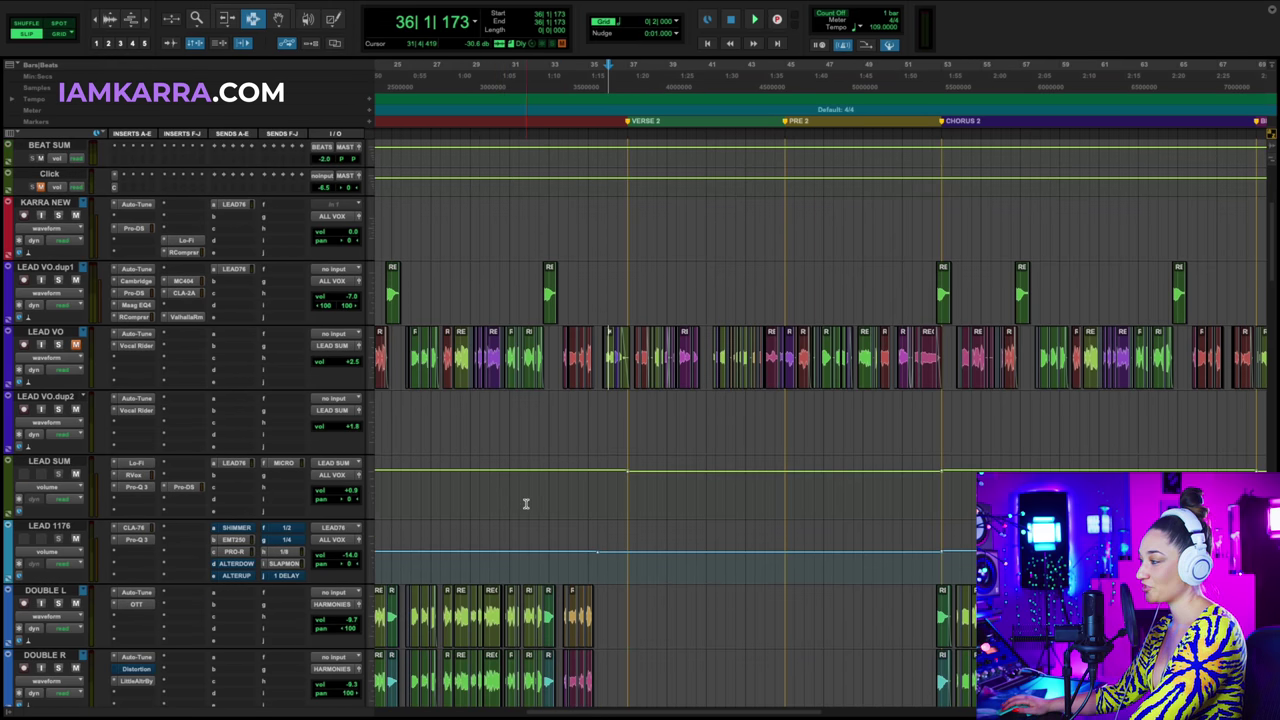
scroll(524, 501, "left", 3)
scroll(528, 505, "left", 6)
scroll(744, 547, "right", 5)
scroll(744, 547, "up", 5)
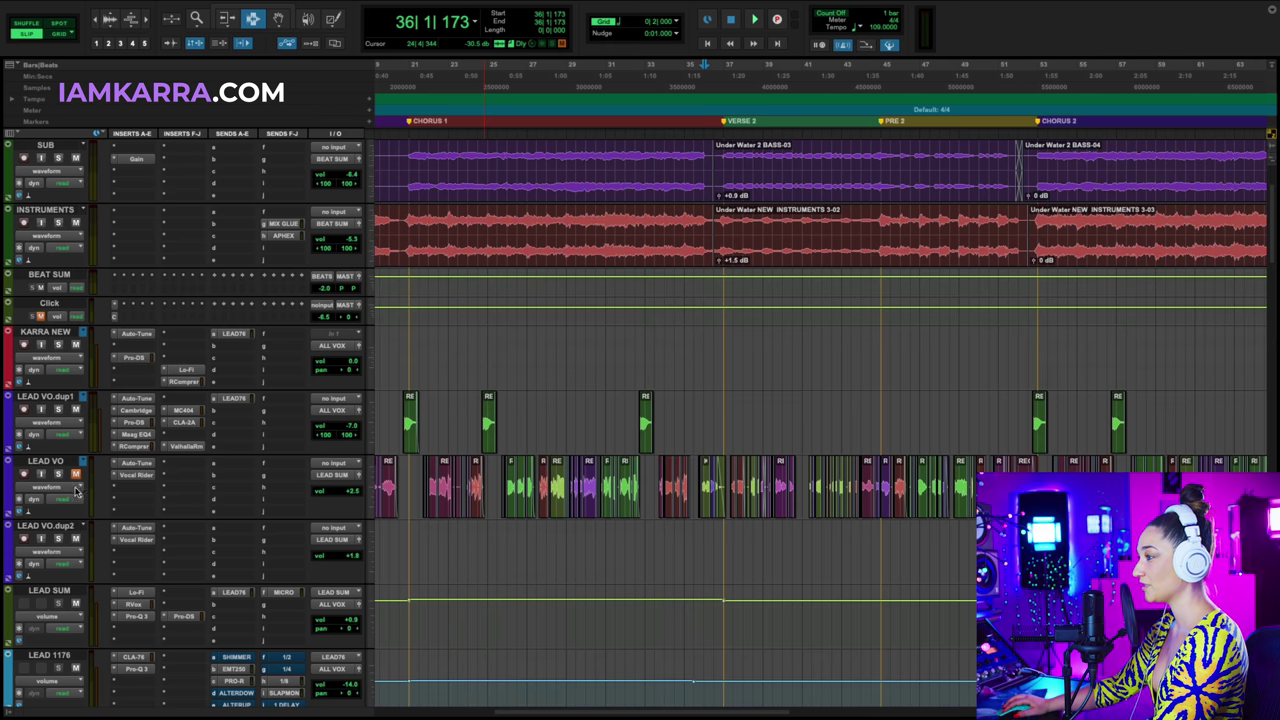
Play Verse 2 while scrolling through the vocal tracks, then stop.
scroll(740, 519, "down", 4)
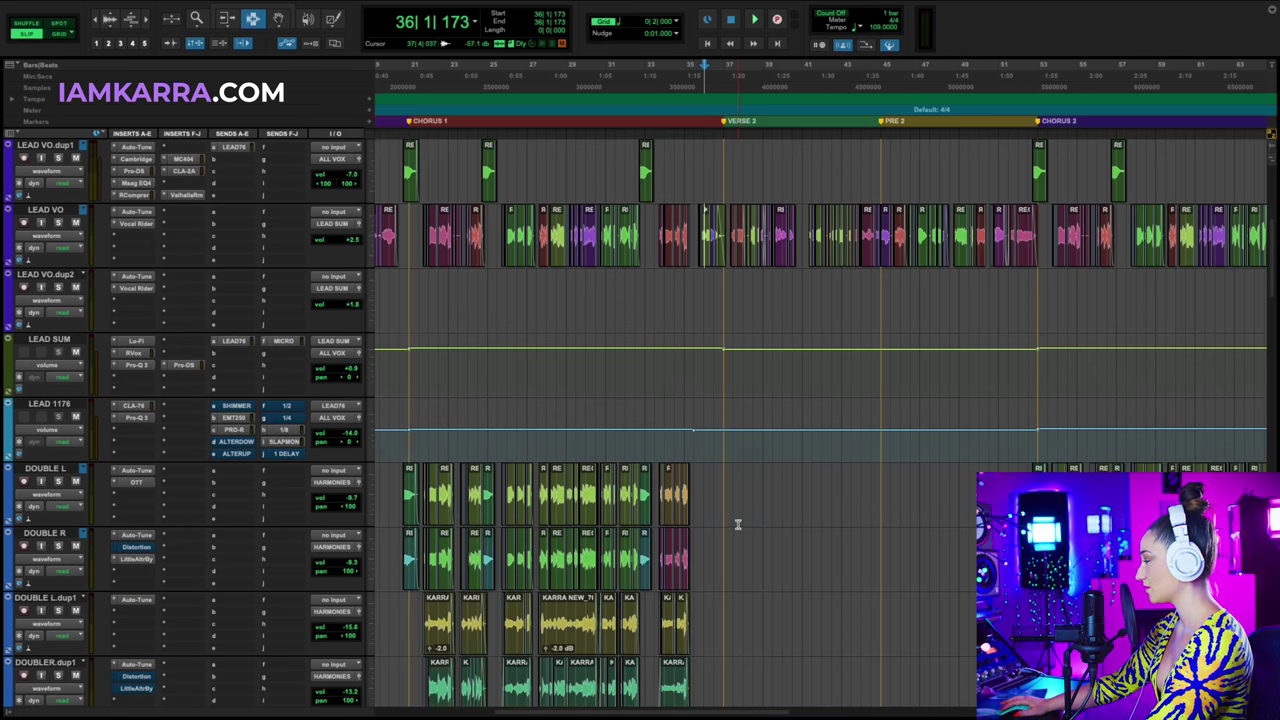
scroll(738, 524, "right", 2)
scroll(677, 511, "down", 5)
key("space")
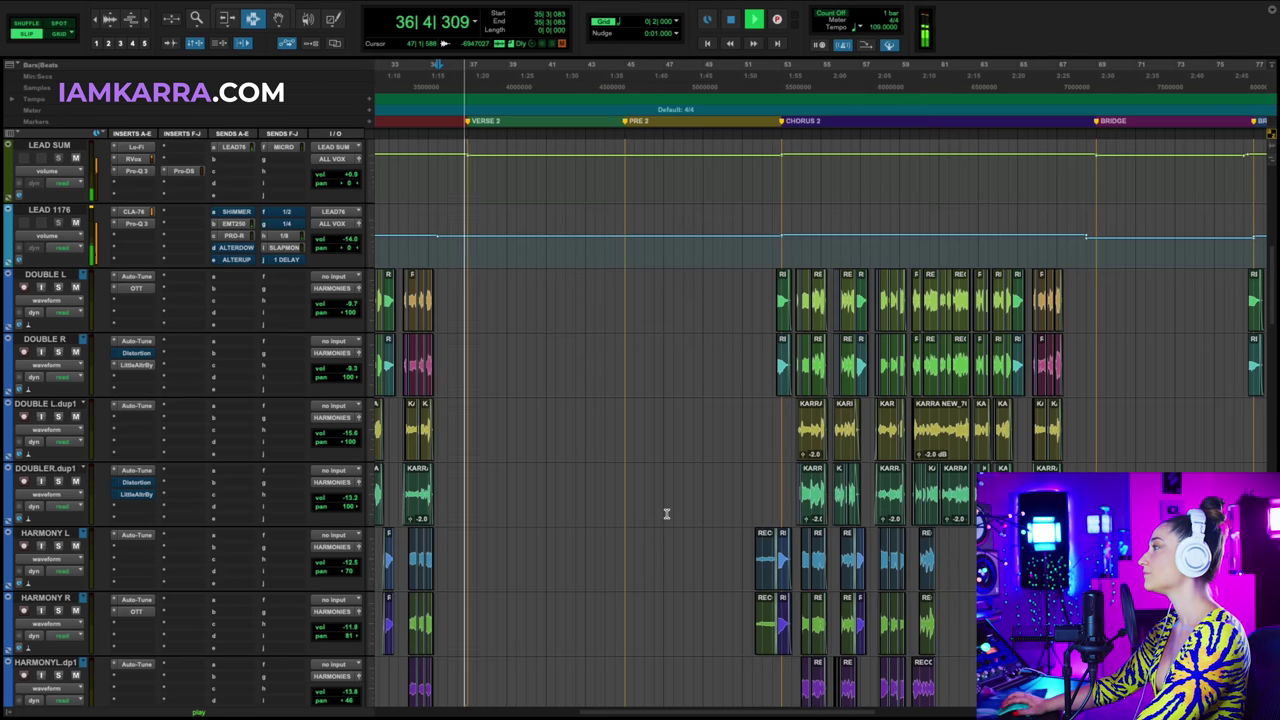
scroll(666, 513, "up", 5)
scroll(666, 513, "up", 6)
scroll(560, 485, "down", 2)
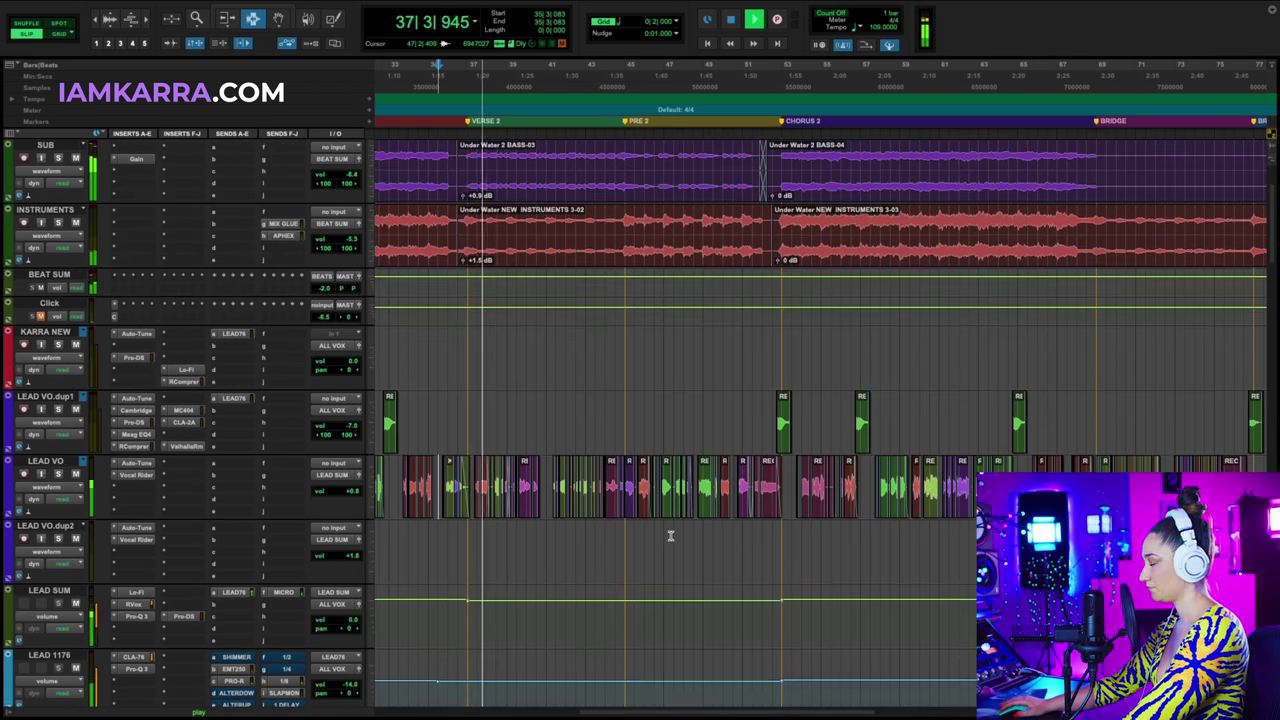
scroll(477, 466, "down", 10)
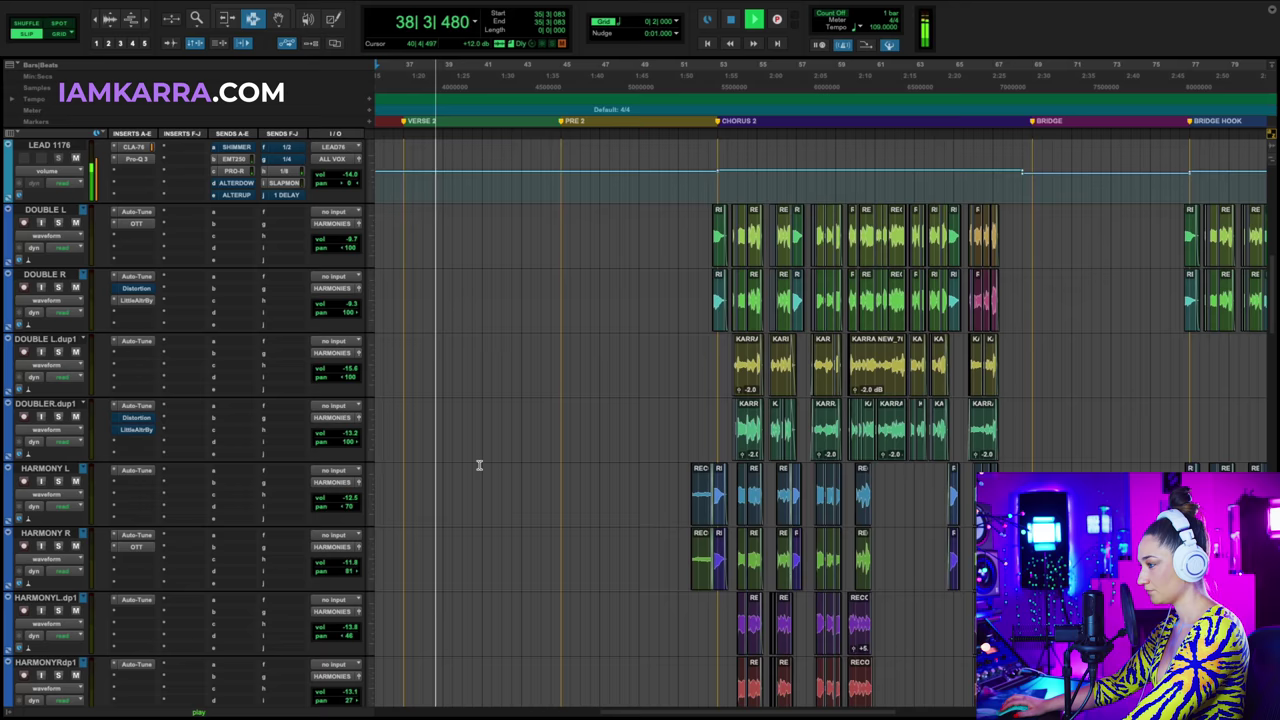
scroll(479, 466, "down", 12)
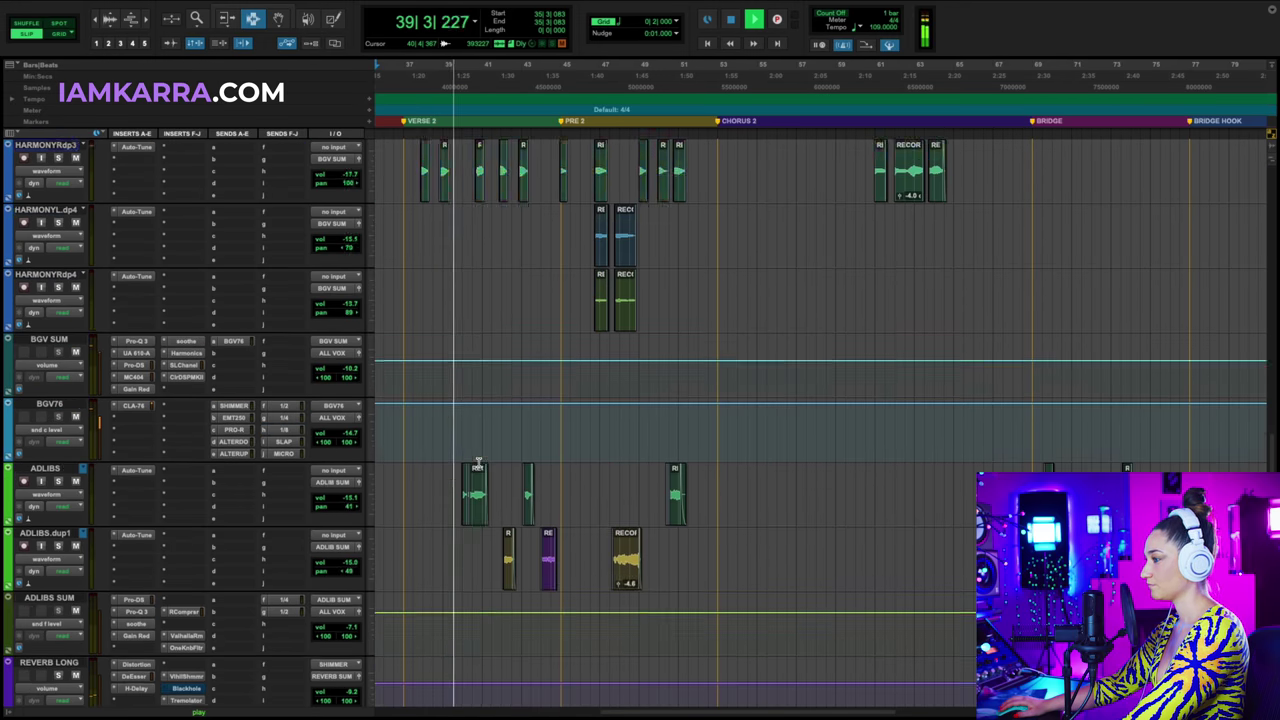
scroll(495, 500, "up", 15)
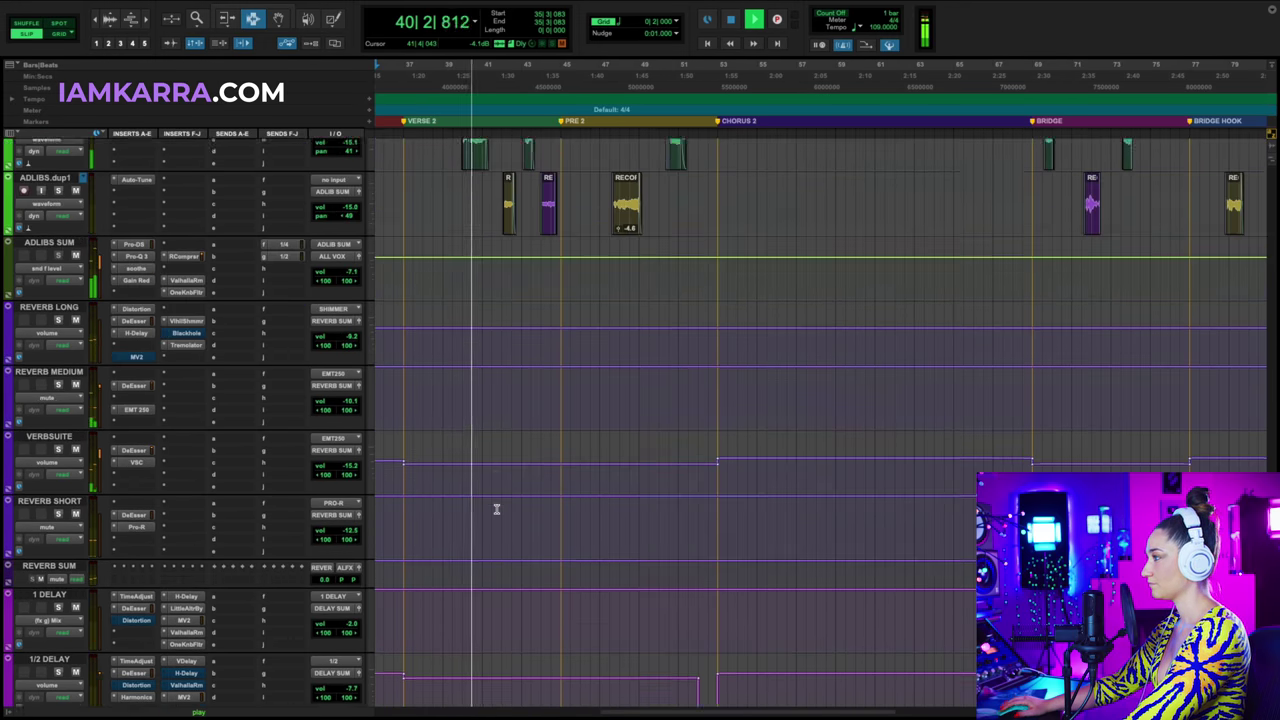
key("space")
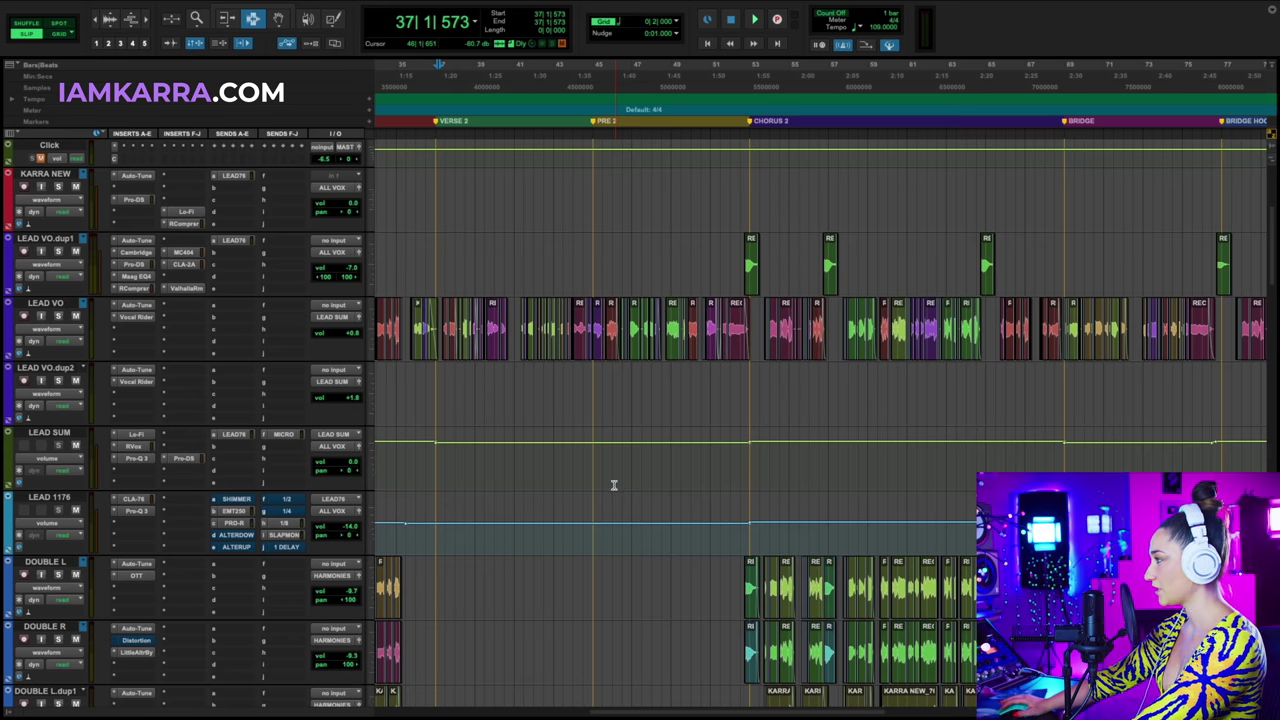
Play Pre 2 from bar 45, stop, and bring the ADLIBS tracks into view.
scroll(609, 486, "down", 12)
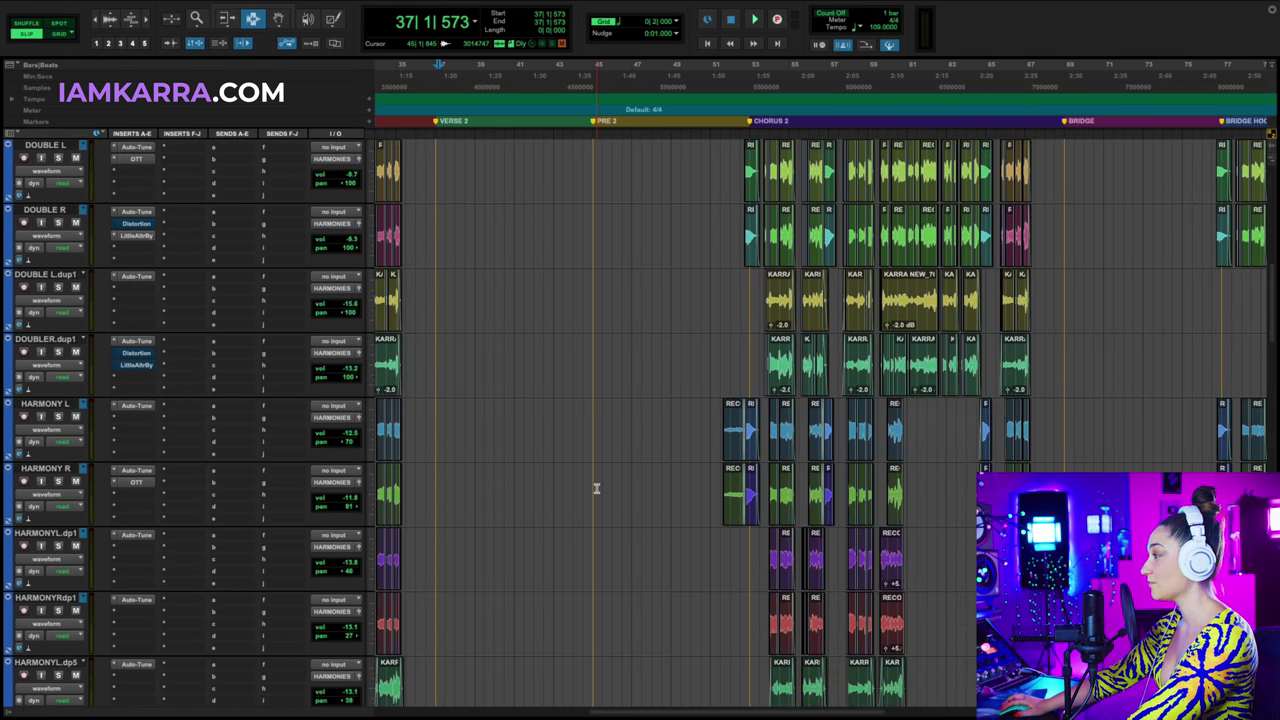
scroll(578, 480, "down", 6)
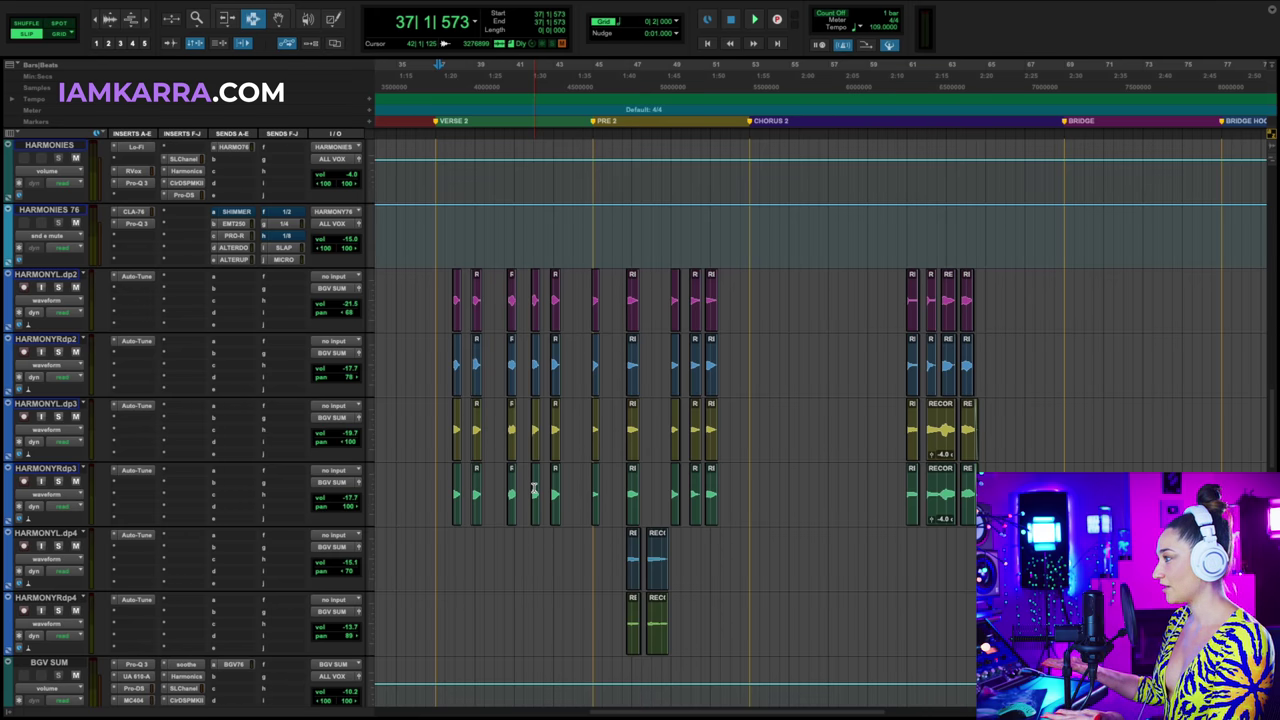
scroll(514, 278, "down", 1)
left_click(596, 430)
key("space")
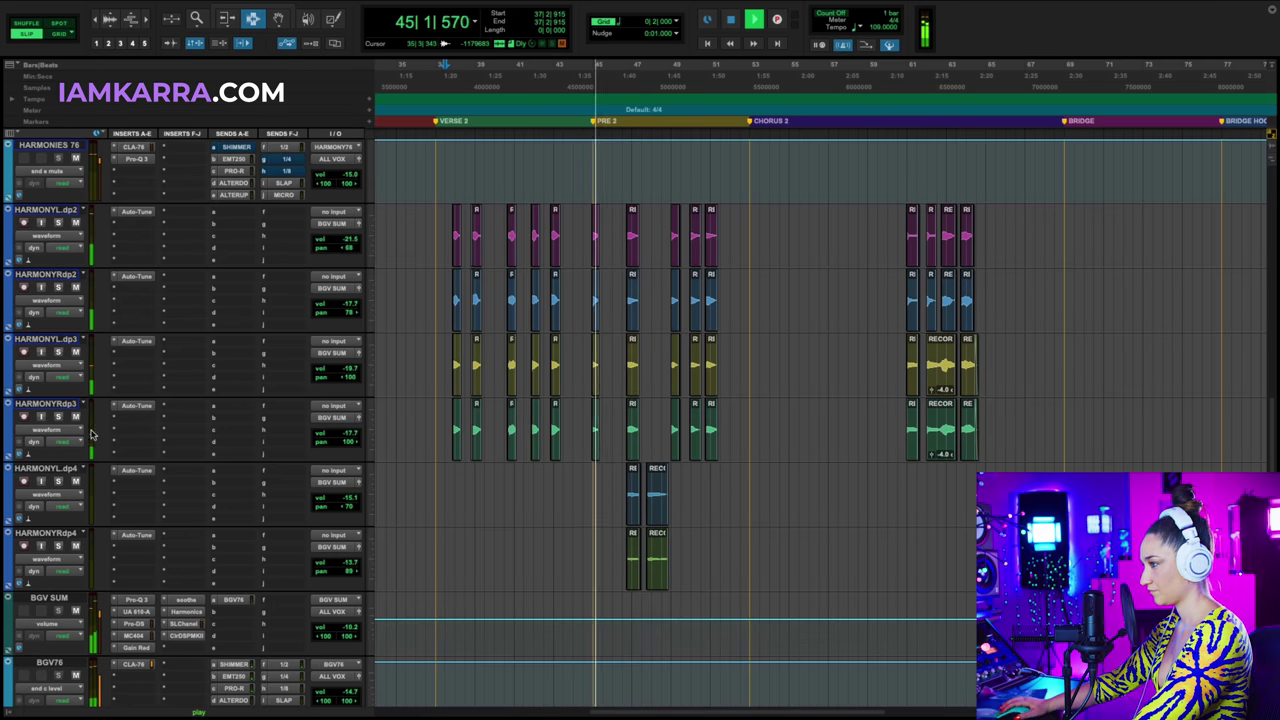
scroll(528, 528, "right", 2)
scroll(525, 530, "left", 2)
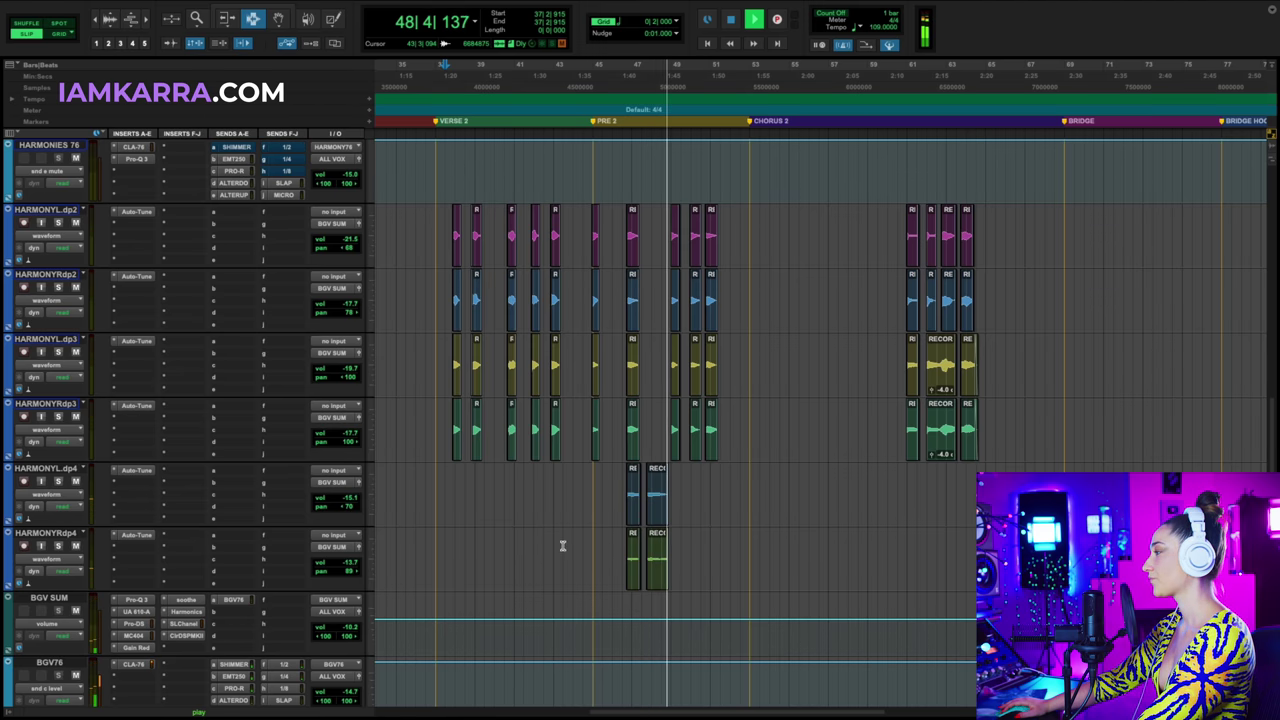
key("space")
scroll(520, 265, "up", 3)
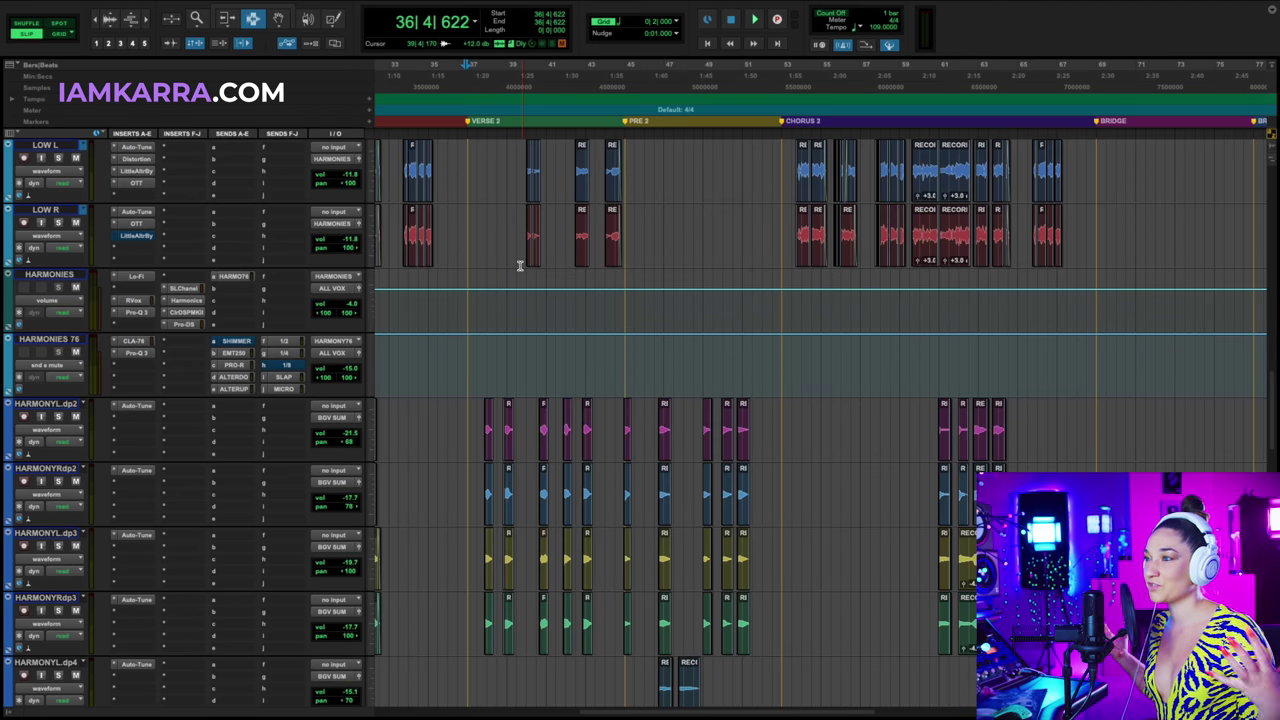
scroll(520, 265, "down", 10)
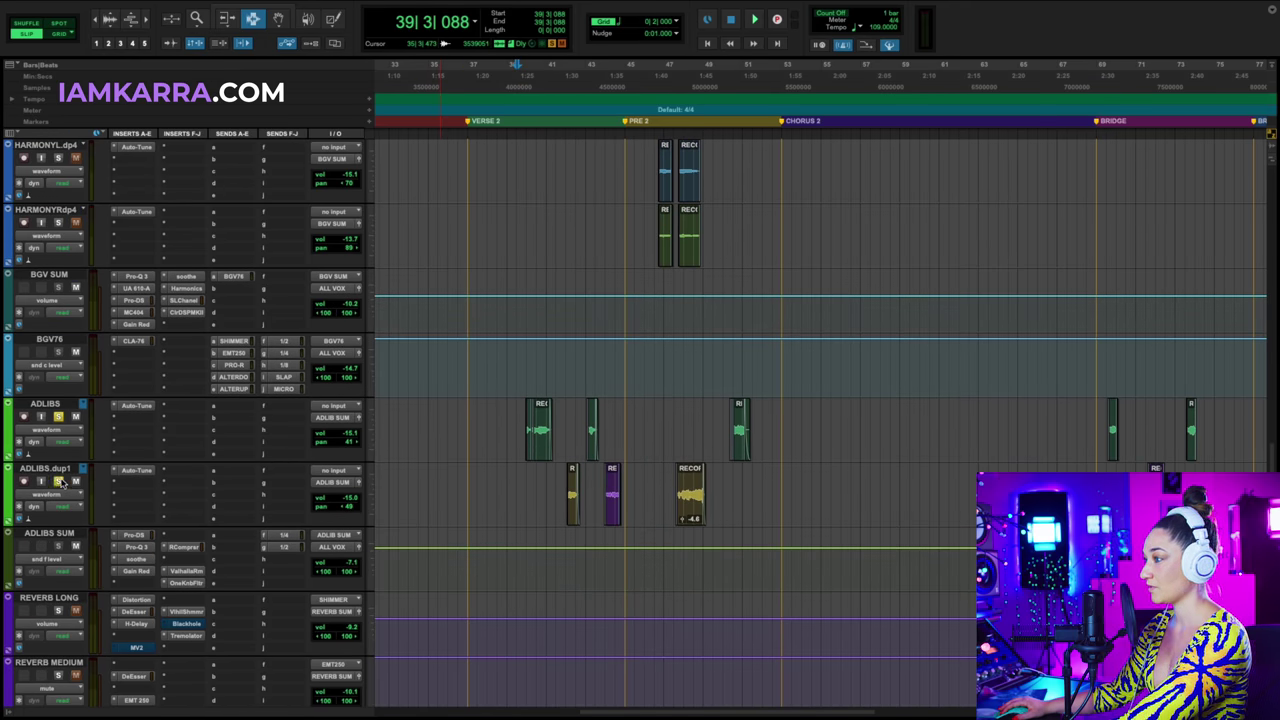
Play the harmony stacks from bar 39, zoom in around bar 39, and replay them.
key("space")
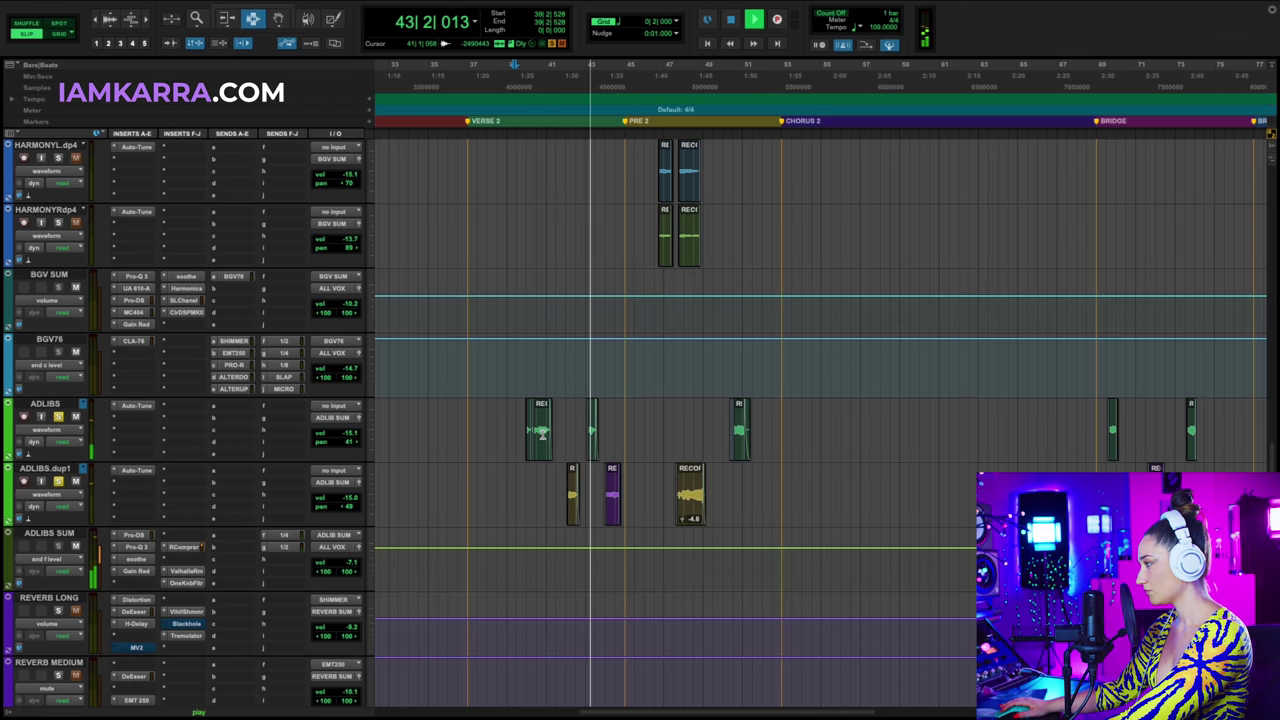
key("space")
key("super+bracketright")
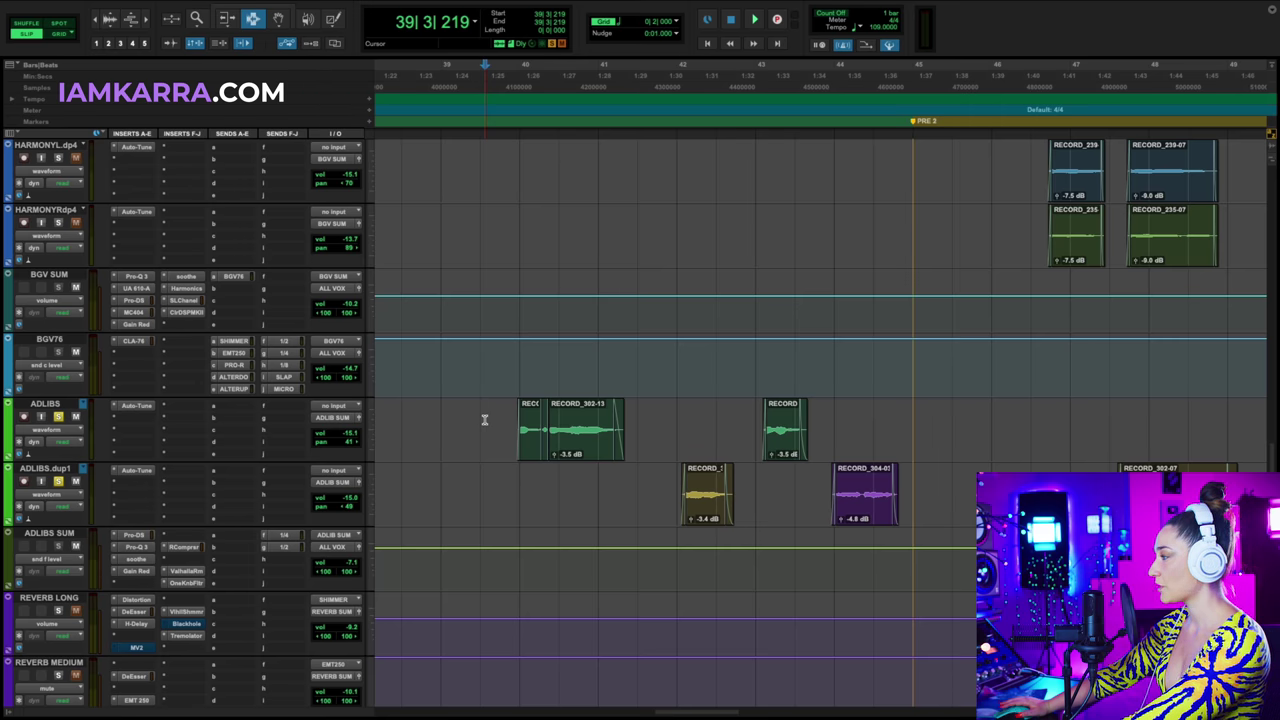
key("space")
scroll(484, 410, "up", 5)
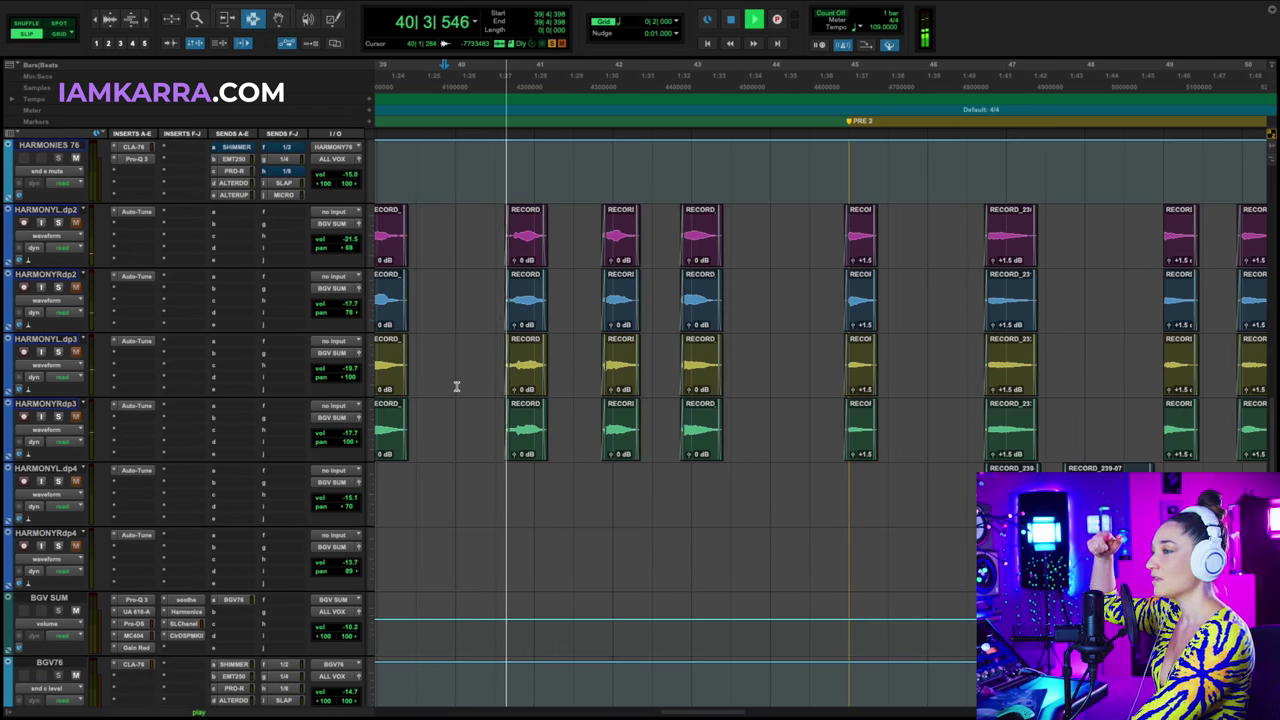
key("space")
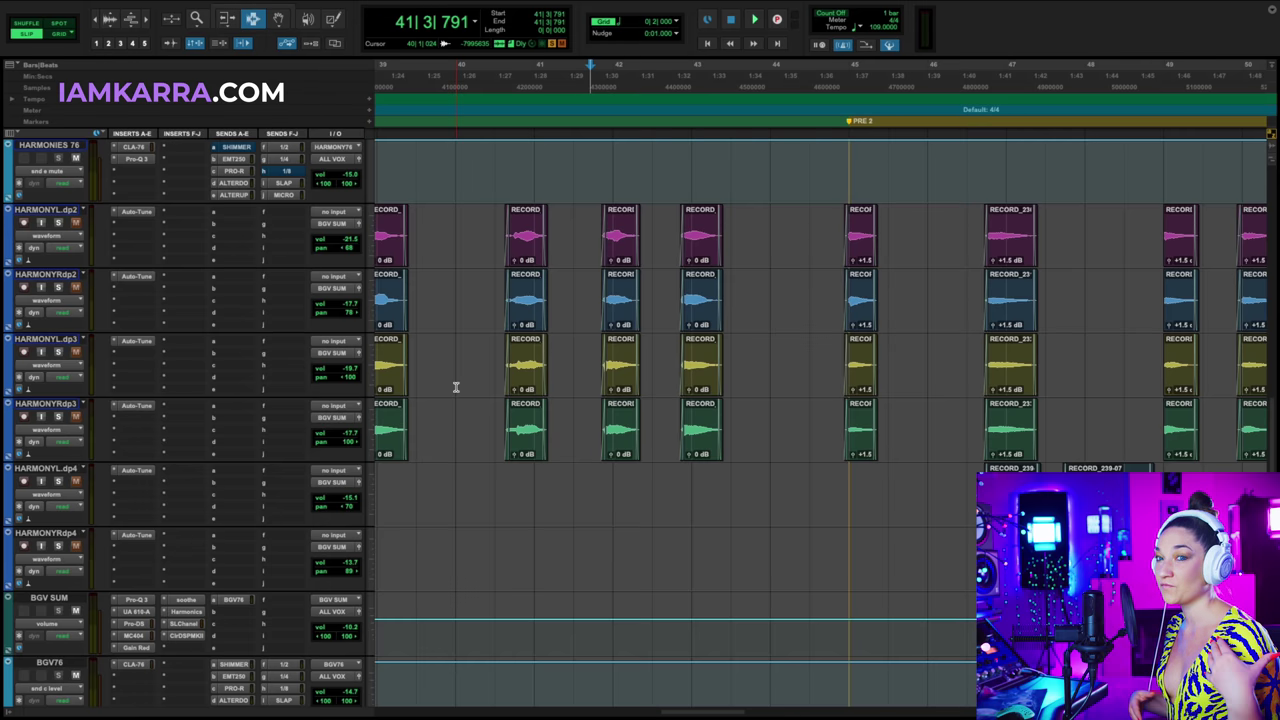
Follow the Bridge Hook and Hook Final, stopping at 85|4|302 before Horns.
scroll(455, 387, "down", 6)
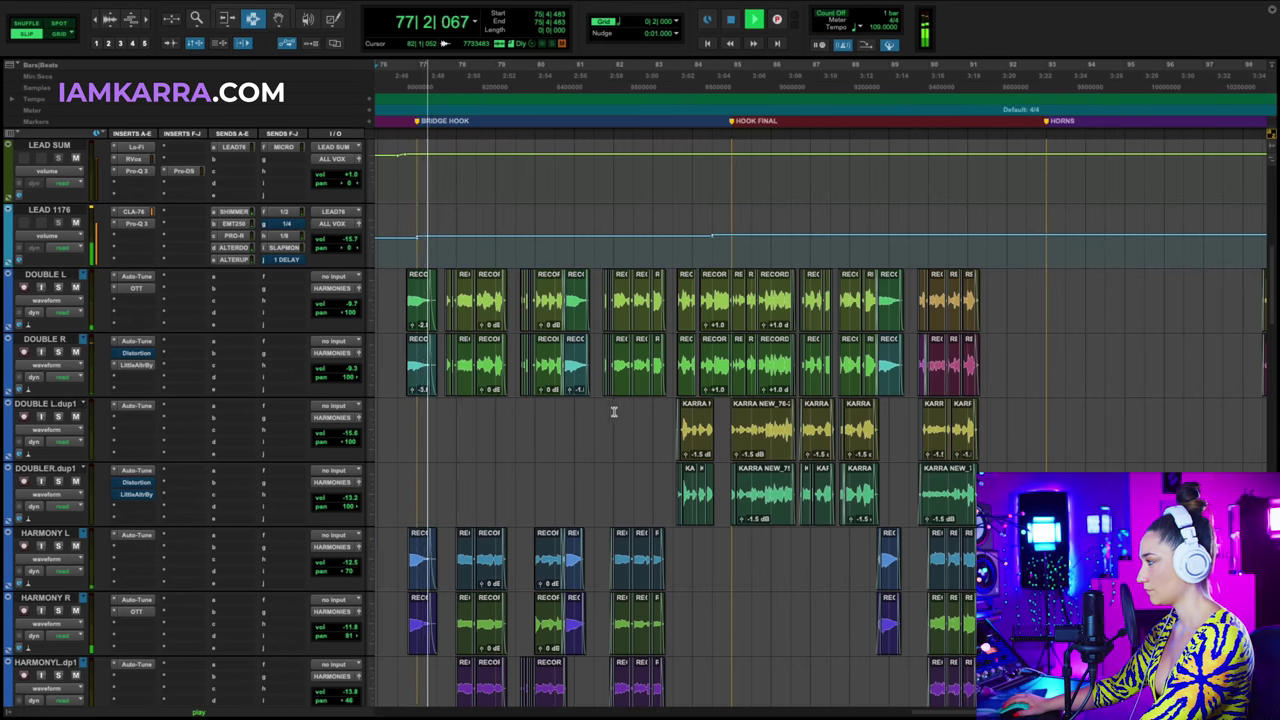
scroll(617, 413, "down", 5)
scroll(617, 413, "down", 3)
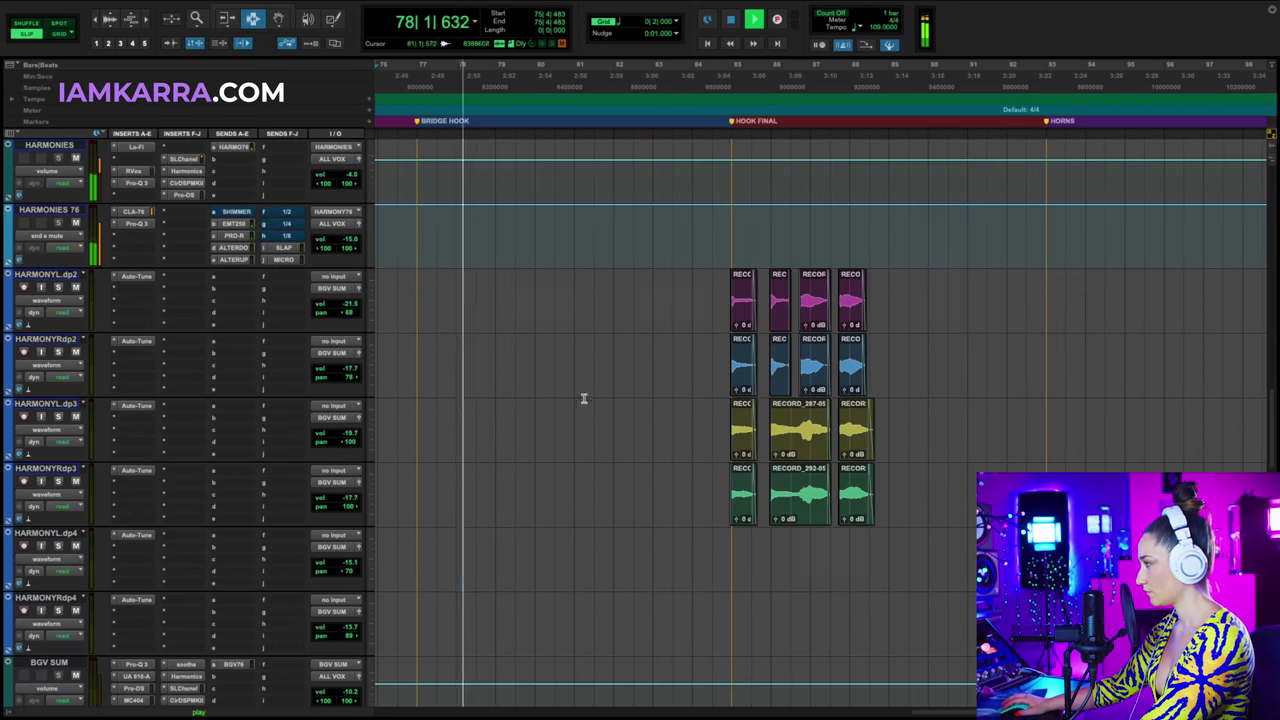
scroll(633, 407, "up", 10)
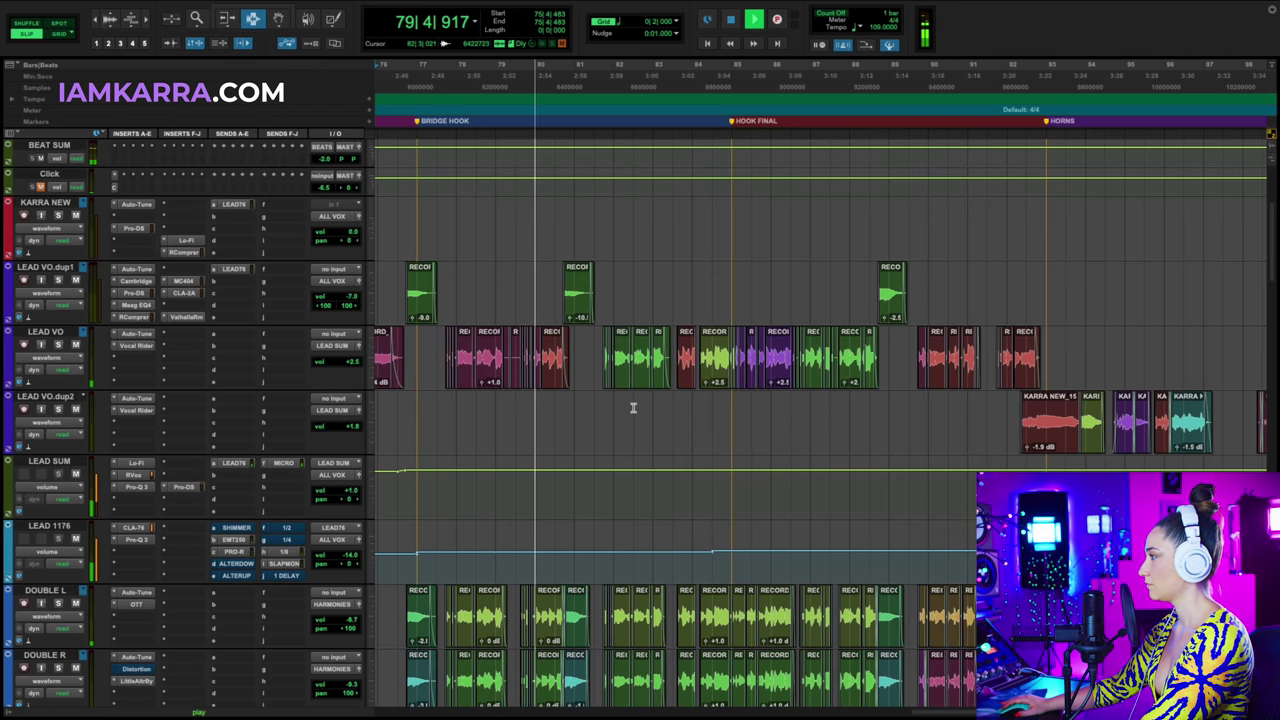
scroll(630, 405, "right", 2)
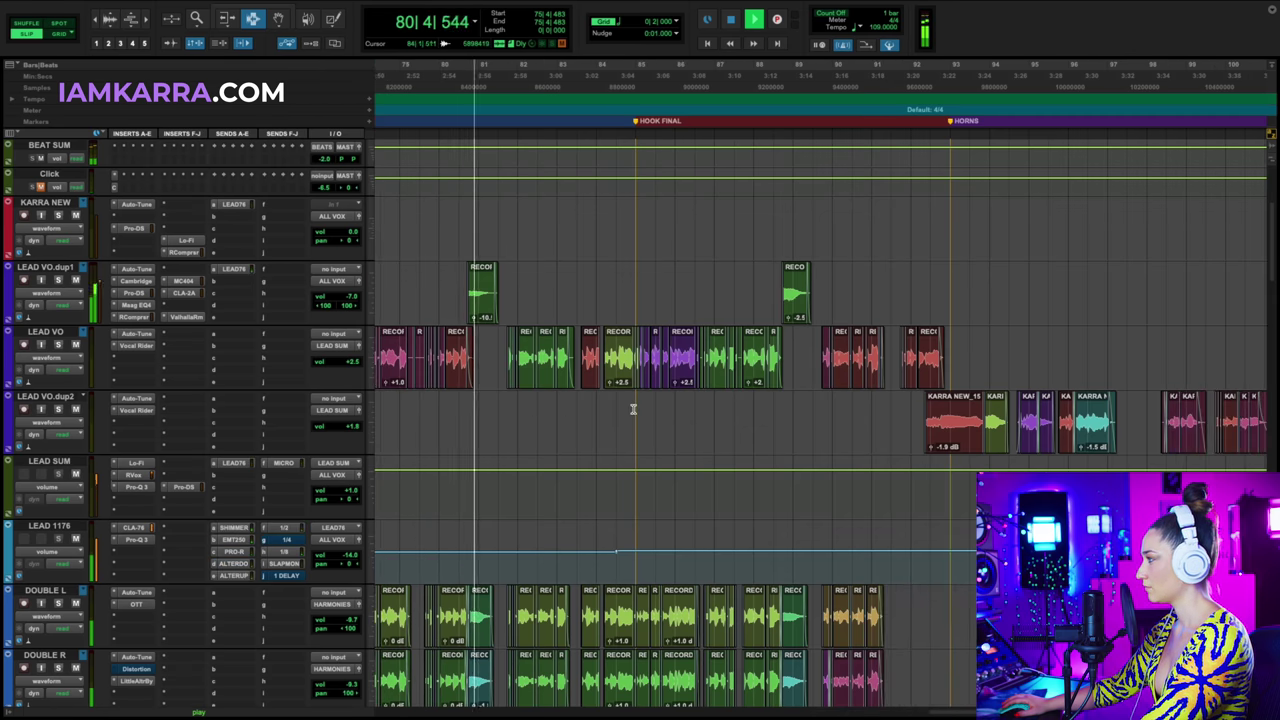
scroll(643, 463, "right", 2)
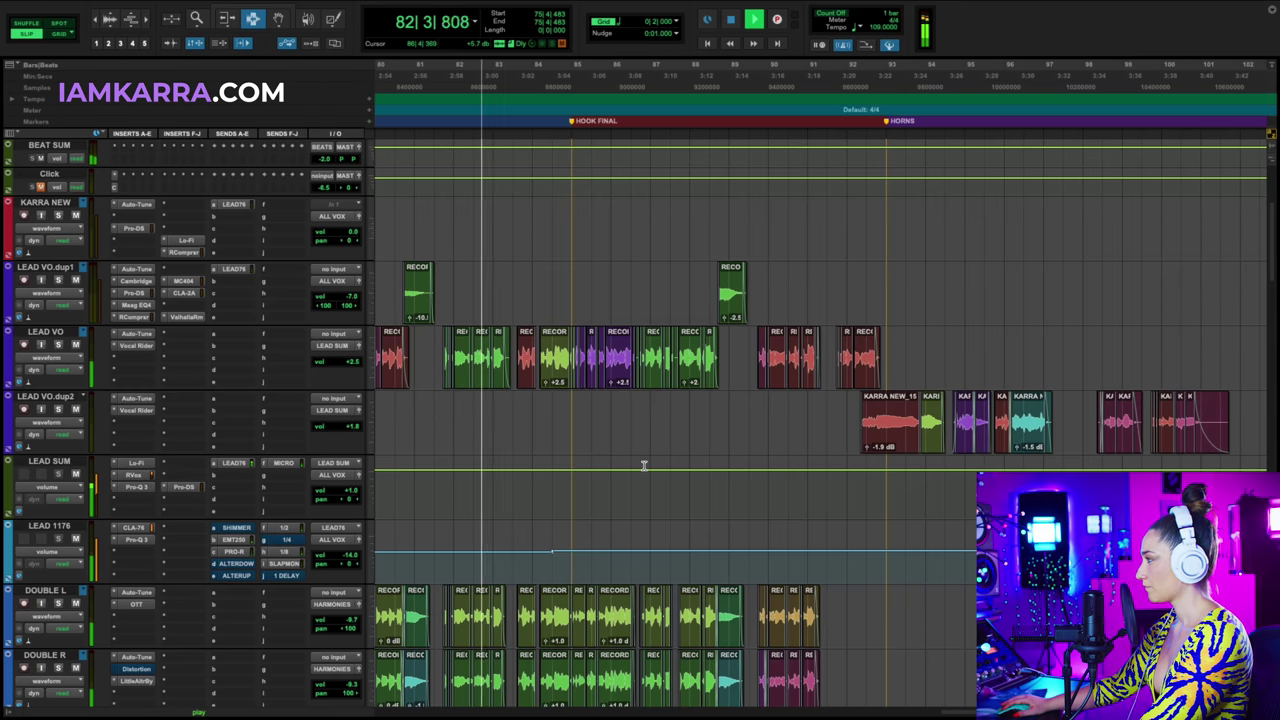
scroll(648, 464, "right", 2)
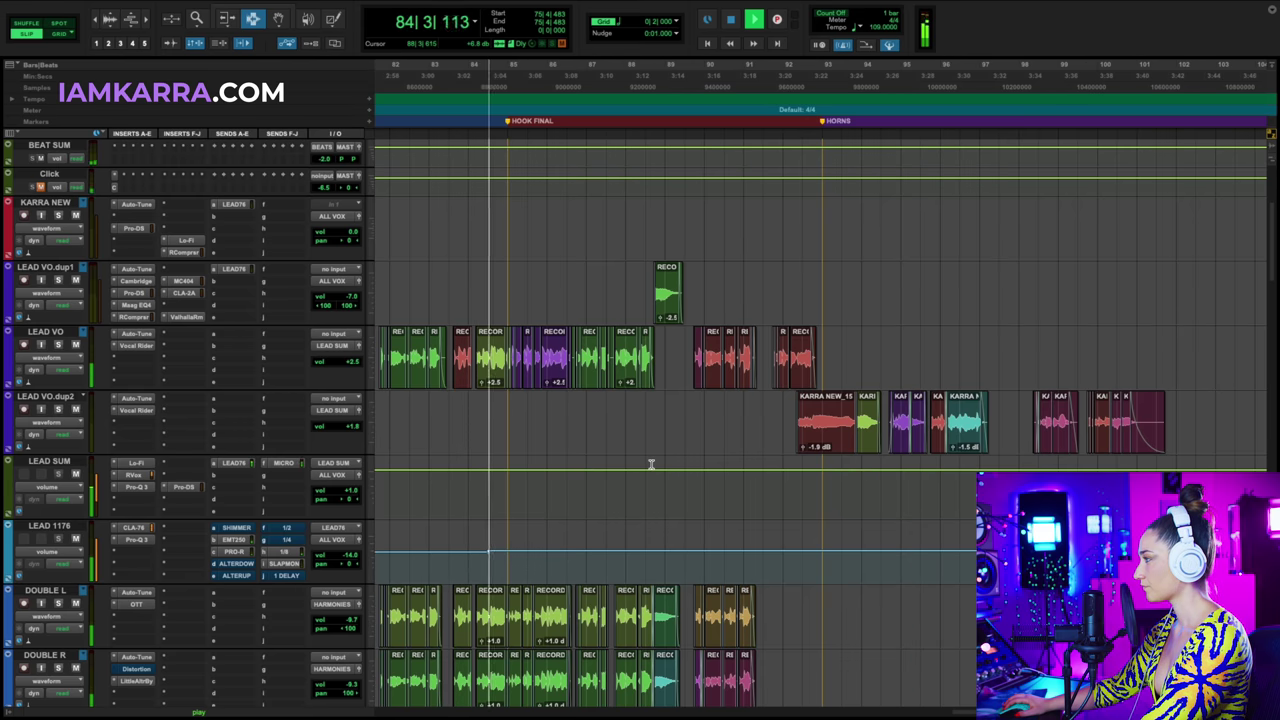
scroll(620, 455, "right", 2)
key("space")
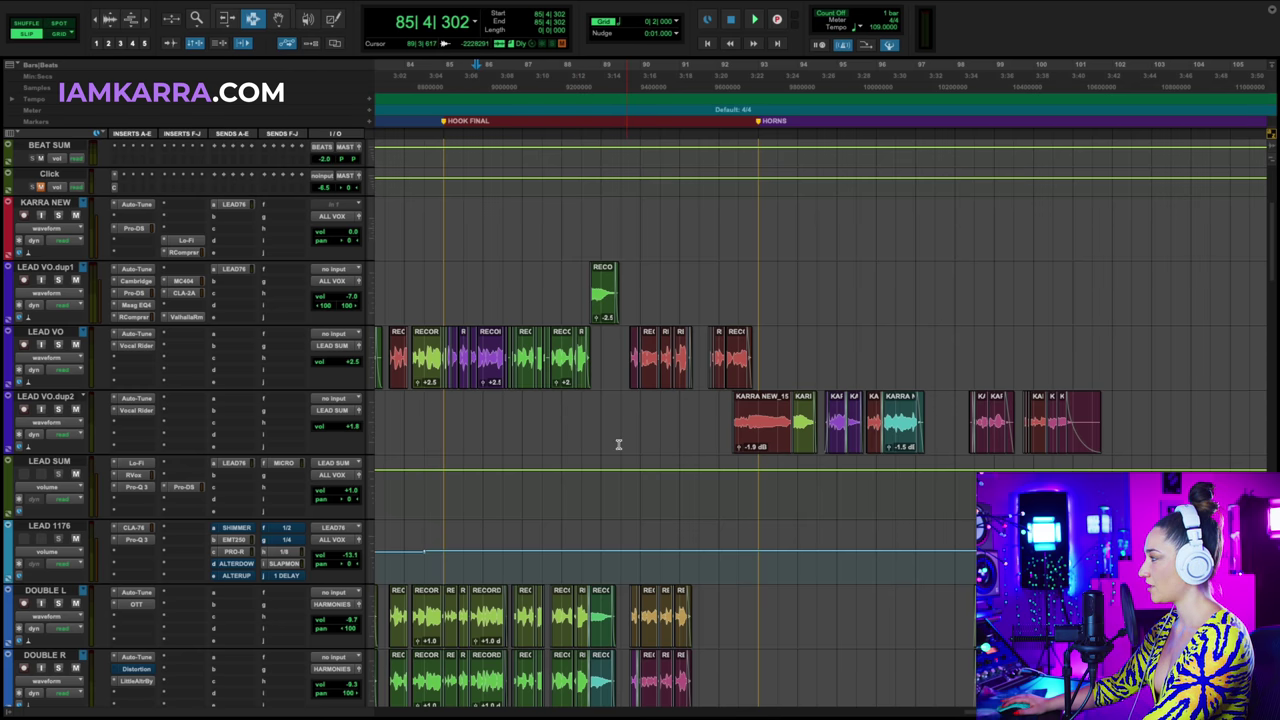
scroll(613, 433, "right", 3)
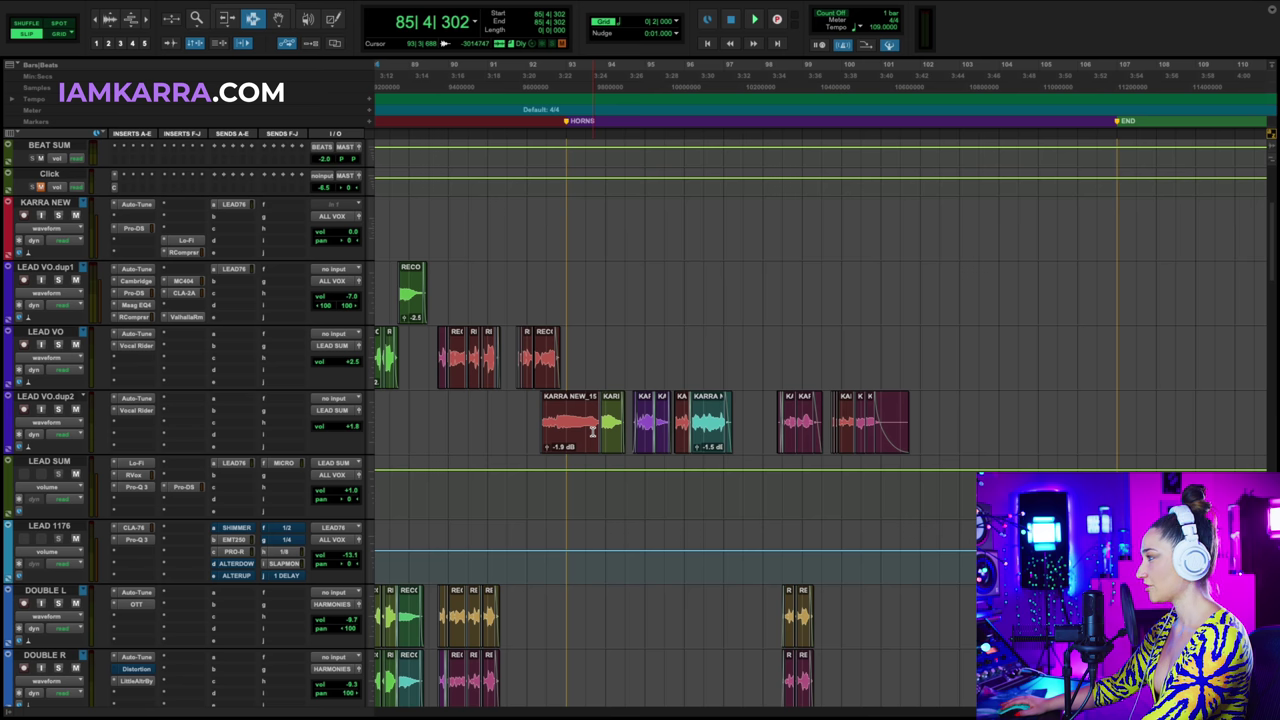
Play the Horns section from just before its start.
left_click(520, 400)
key("space")
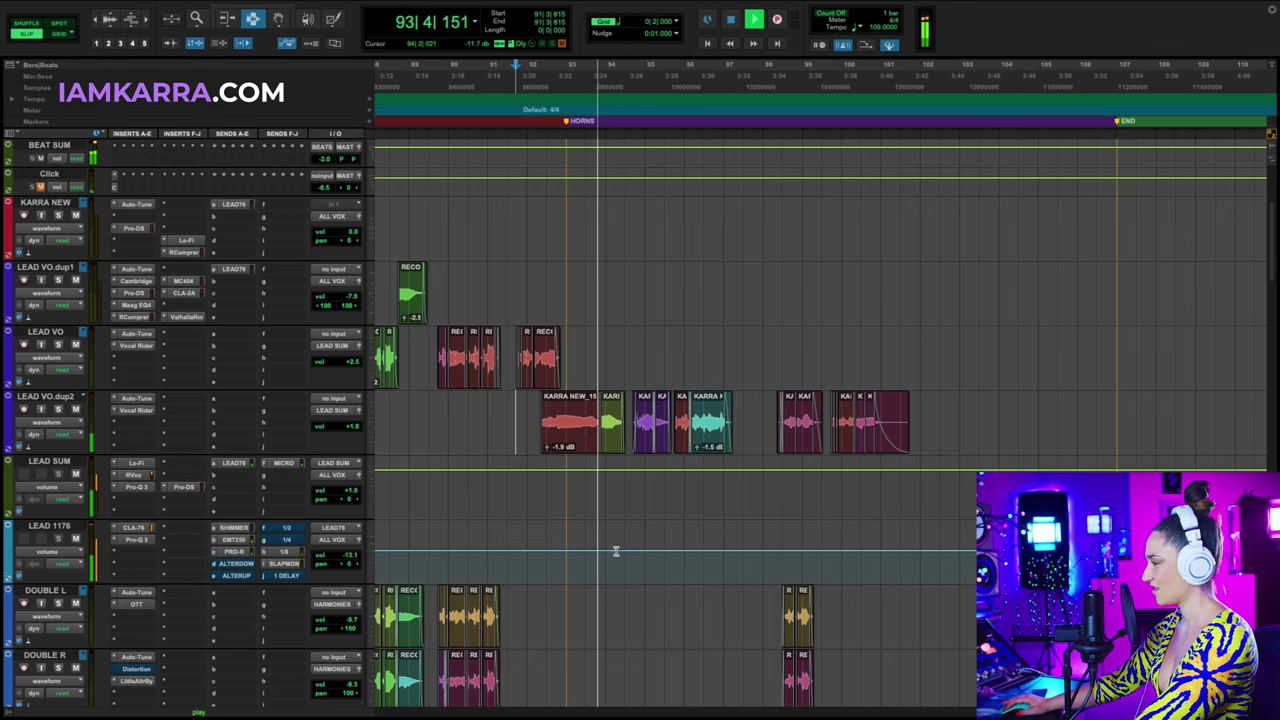
scroll(619, 548, "right", 4)
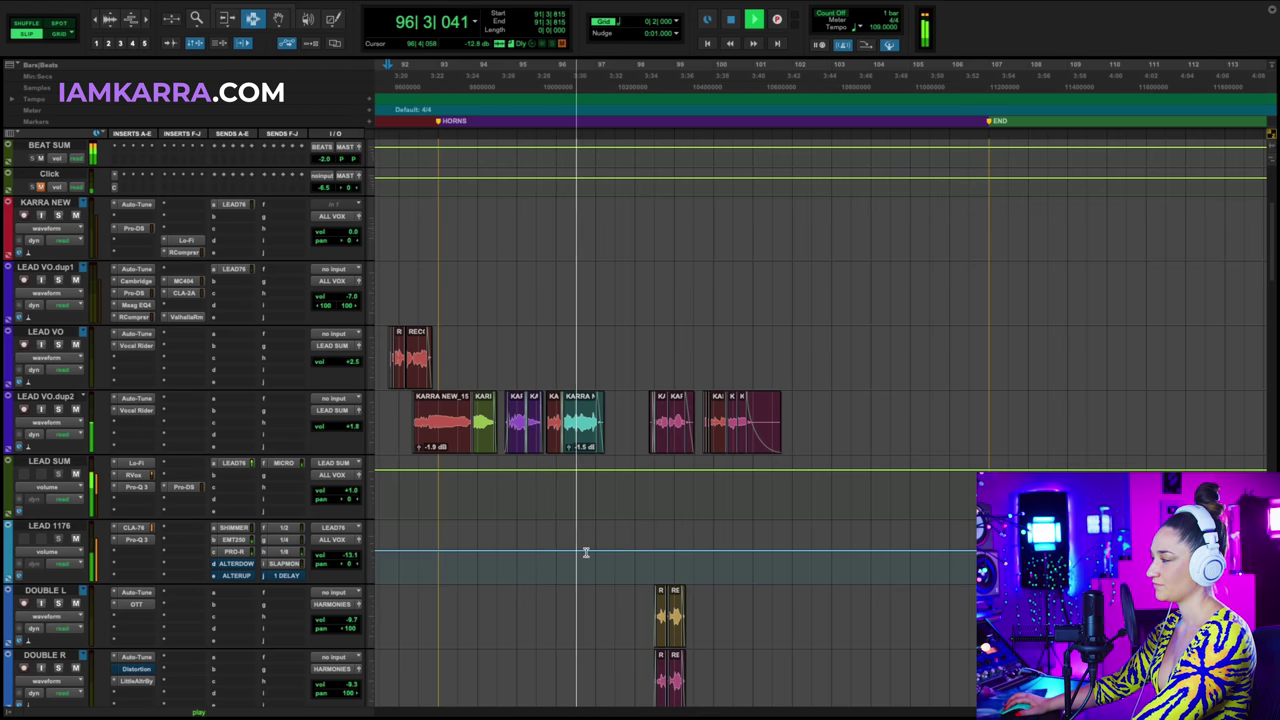
scroll(624, 514, "down", 4)
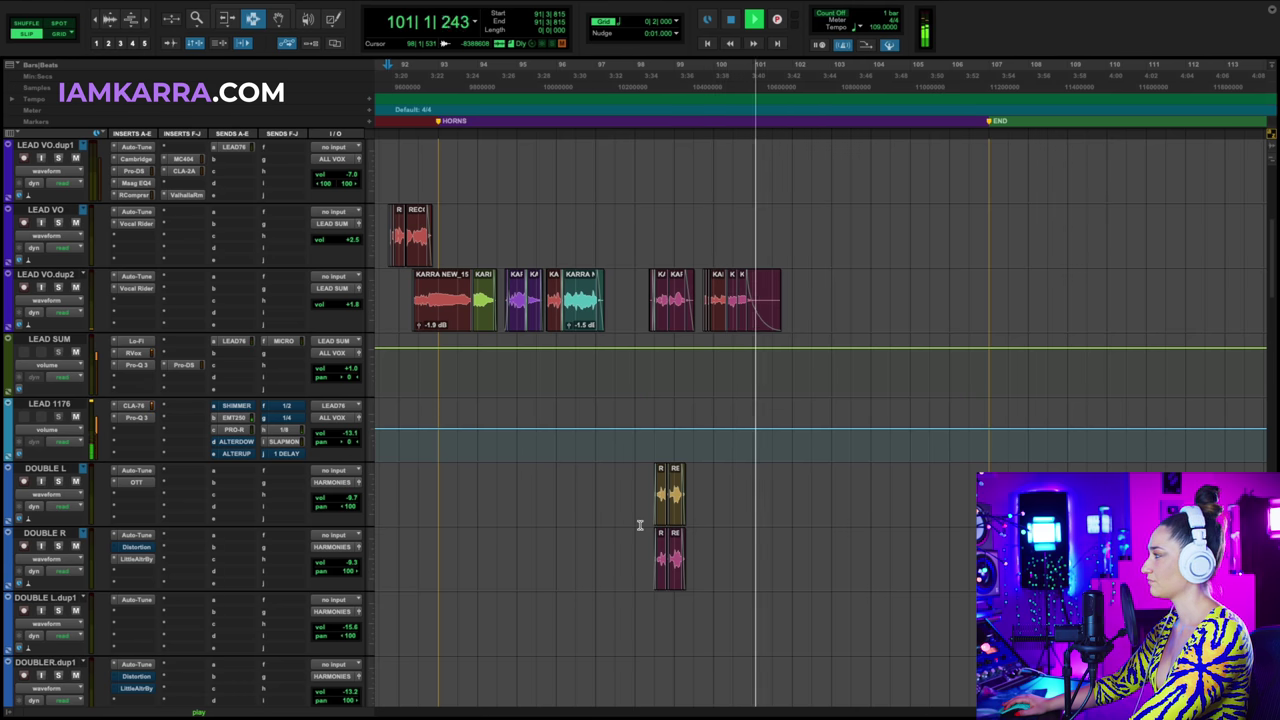
scroll(632, 520, "down", 8)
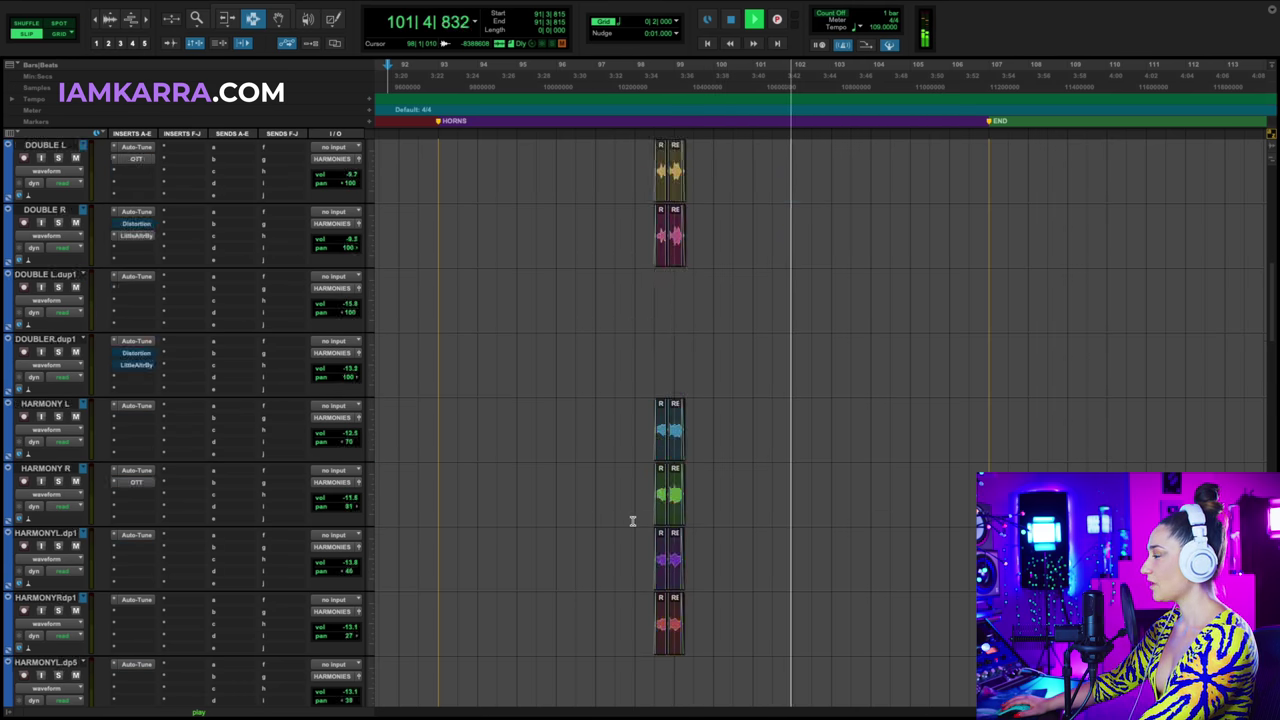
scroll(631, 520, "up", 4)
scroll(631, 520, "up", 5)
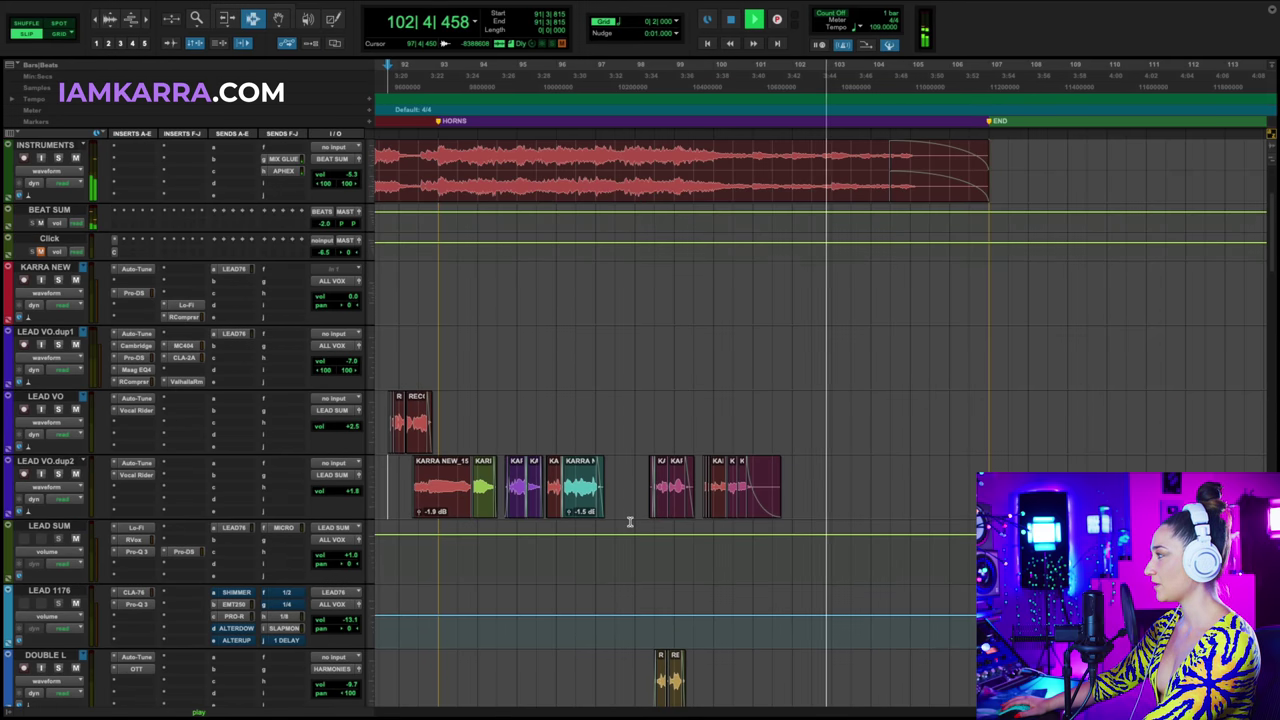
scroll(543, 524, "down", 5)
Reposition the play start and play the short doubles-and-harmonies stack near bar 98.
left_click(444, 295)
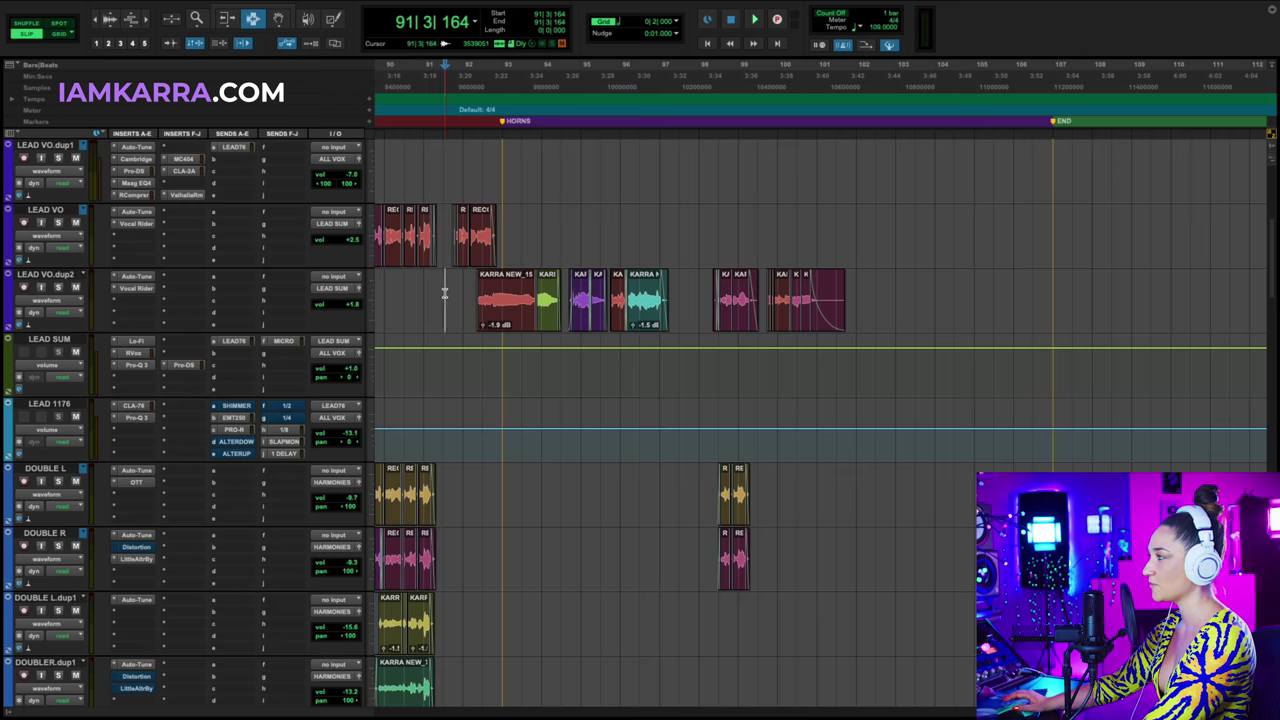
scroll(672, 478, "right", 3)
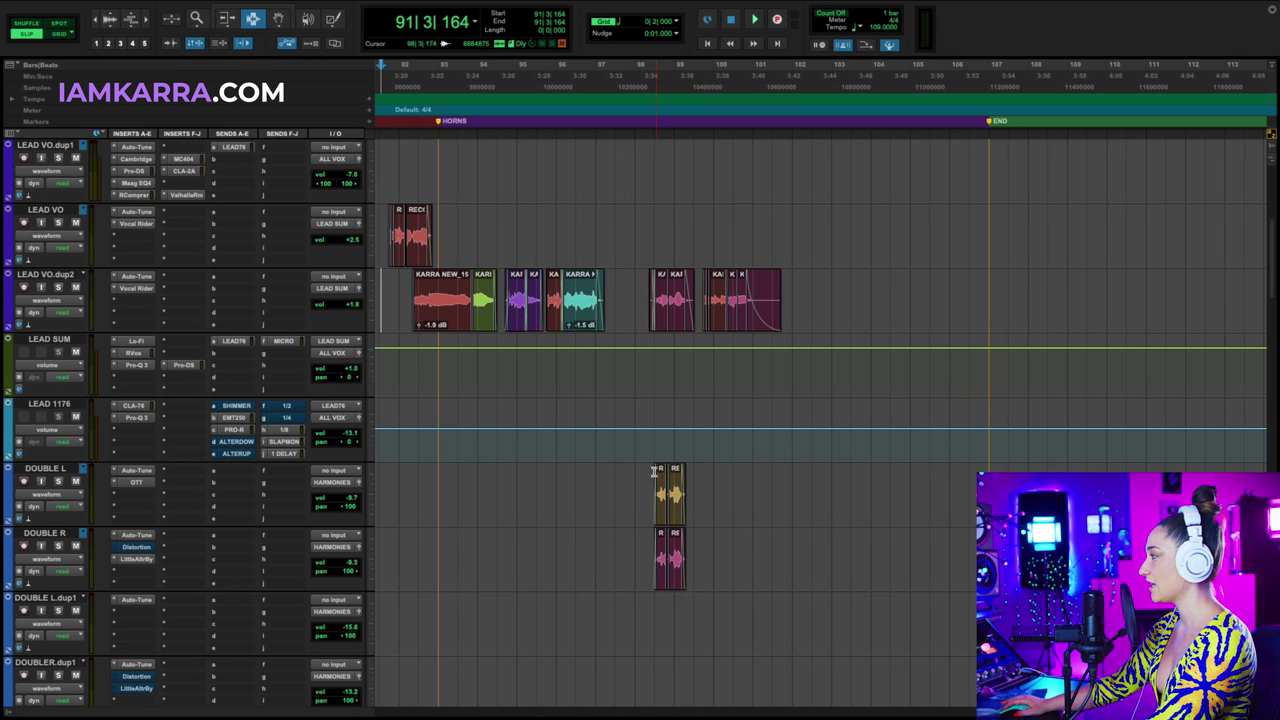
scroll(660, 470, "down", 1)
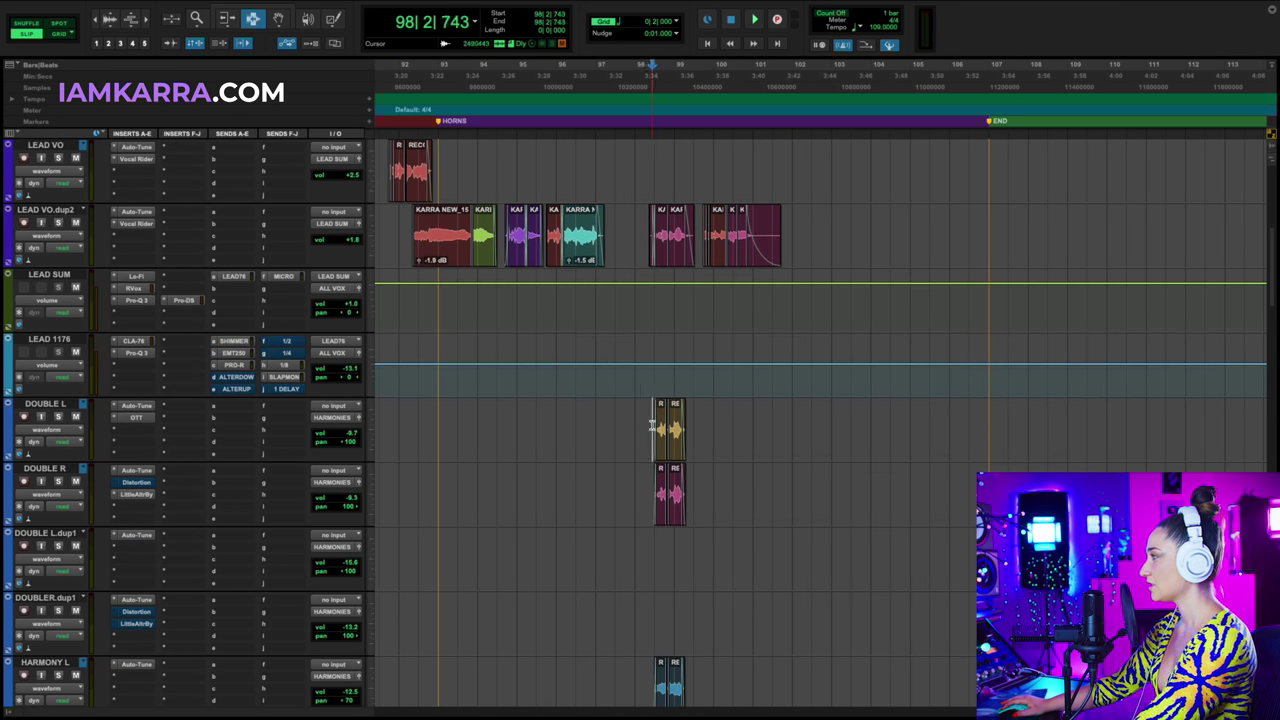
key("space")
scroll(651, 420, "right", 4)
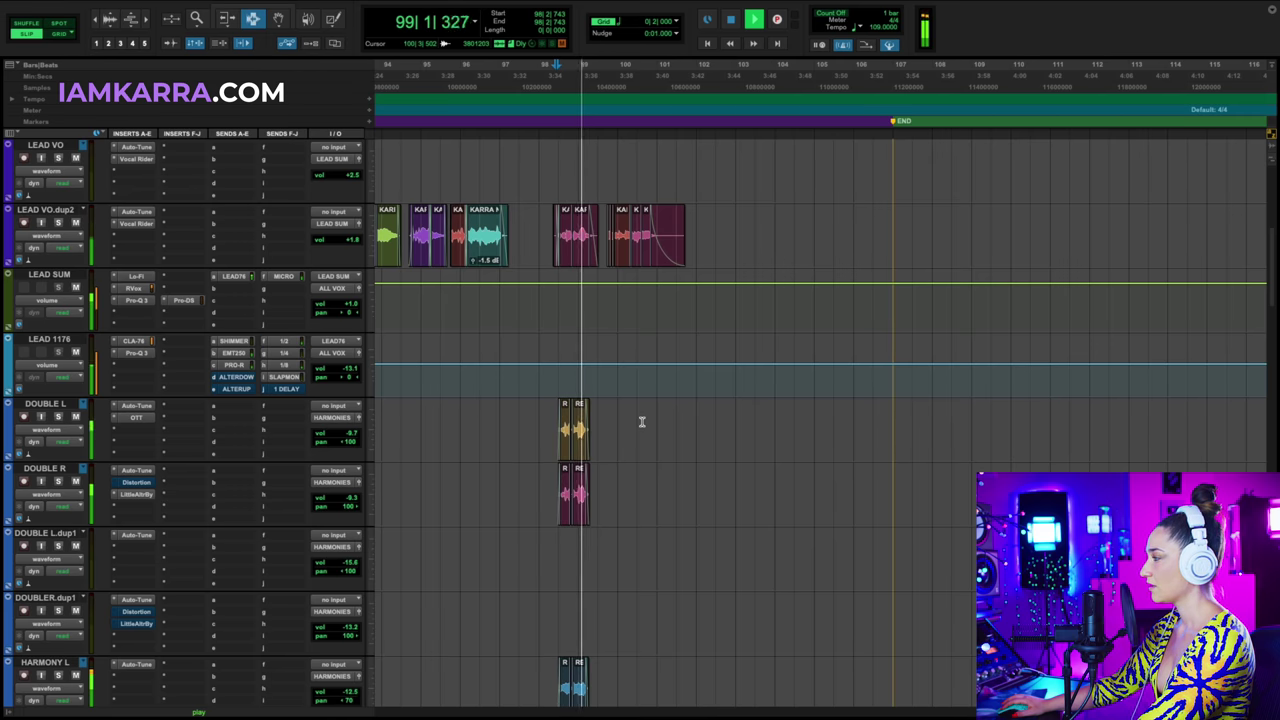
Replay the tail of the Horns section from just before bar 98, then stop.
key("space")
left_click(535, 419)
scroll(545, 425, "down", 4)
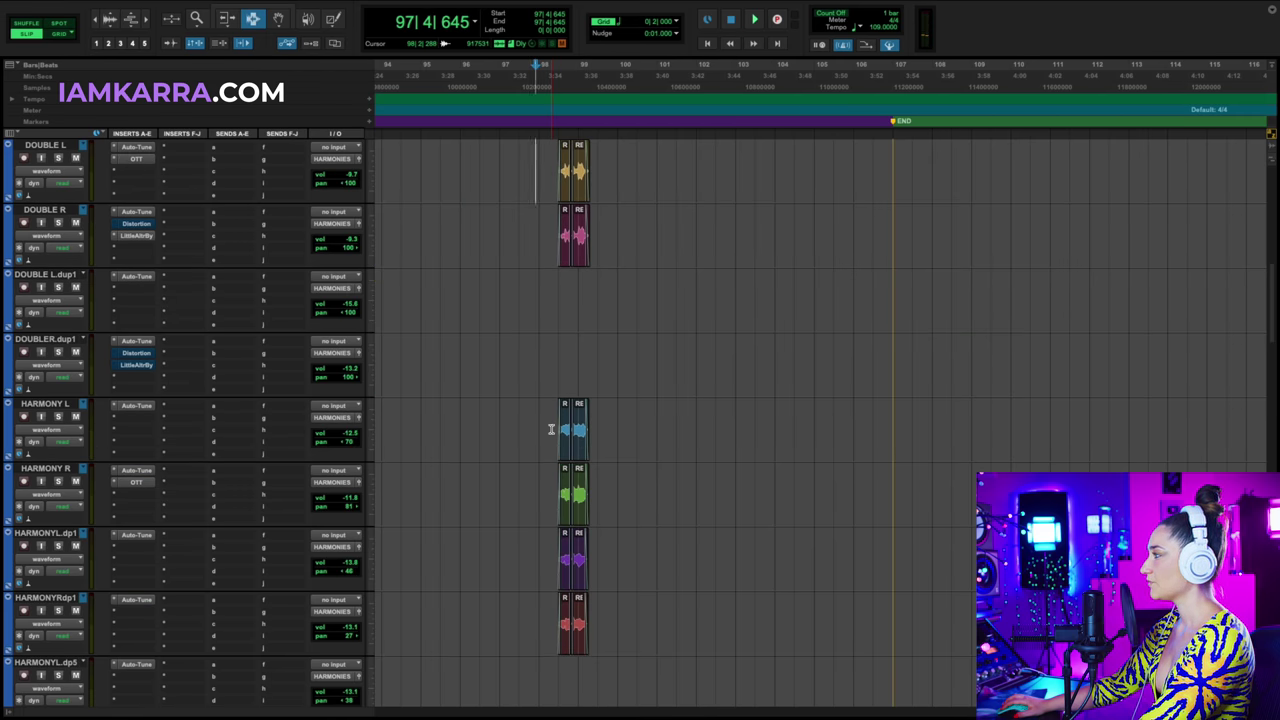
scroll(550, 429, "left", 10)
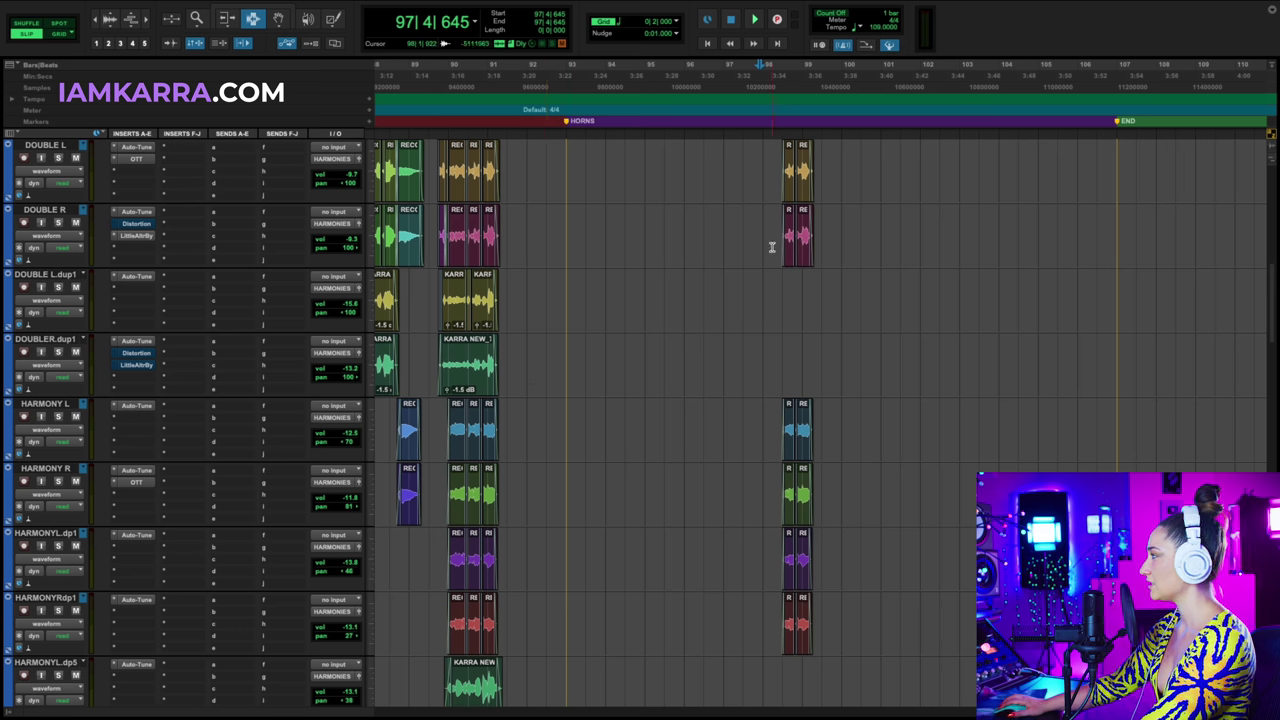
scroll(792, 331, "up", 5)
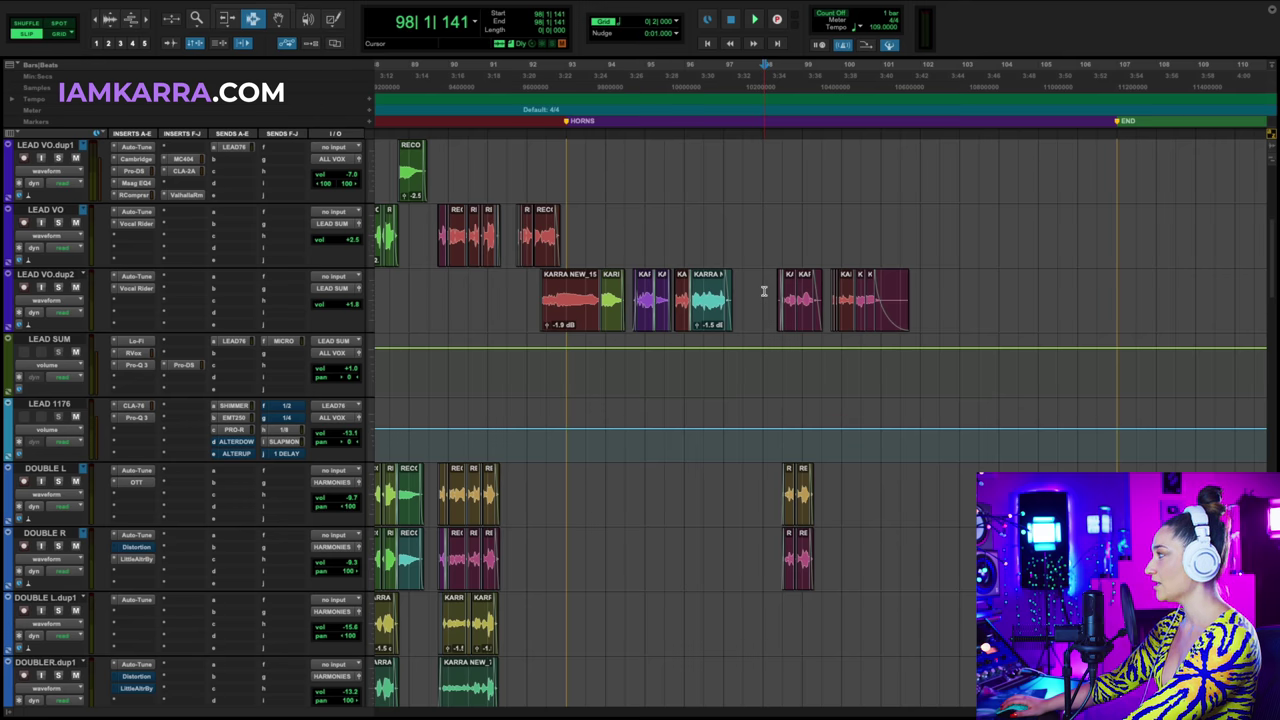
scroll(773, 302, "right", 3)
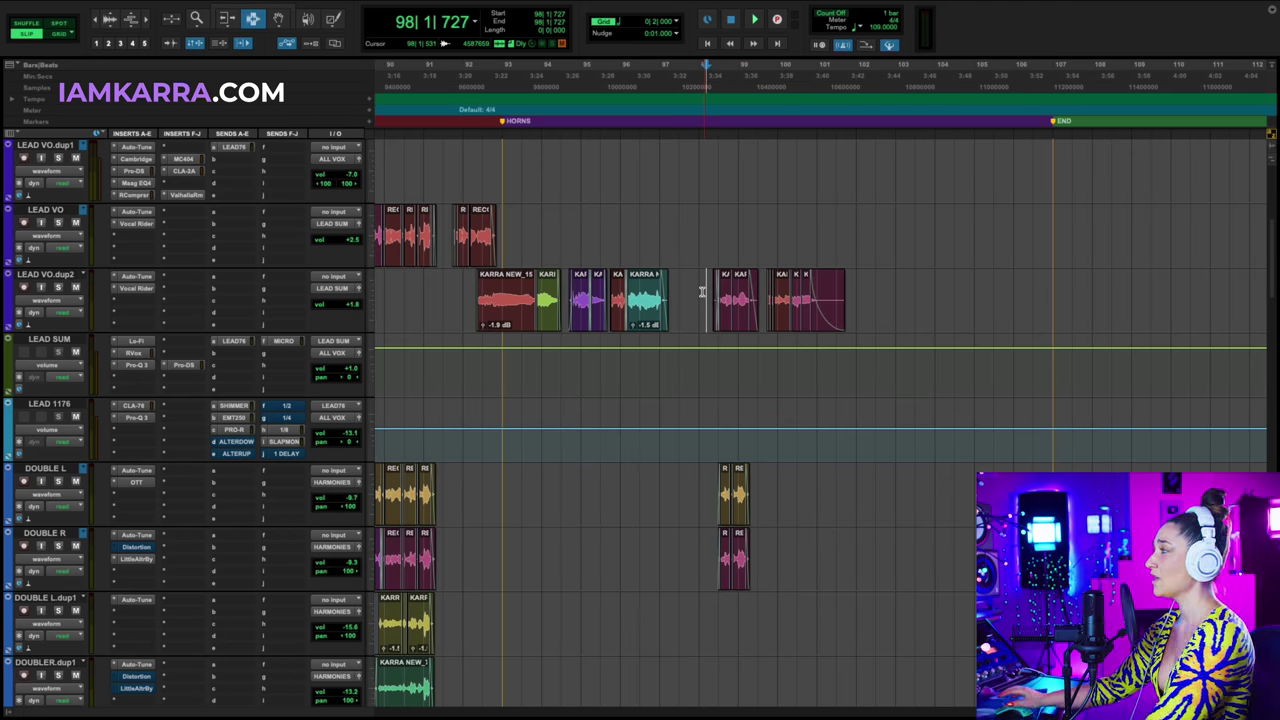
scroll(702, 291, "left", 3)
key("space")
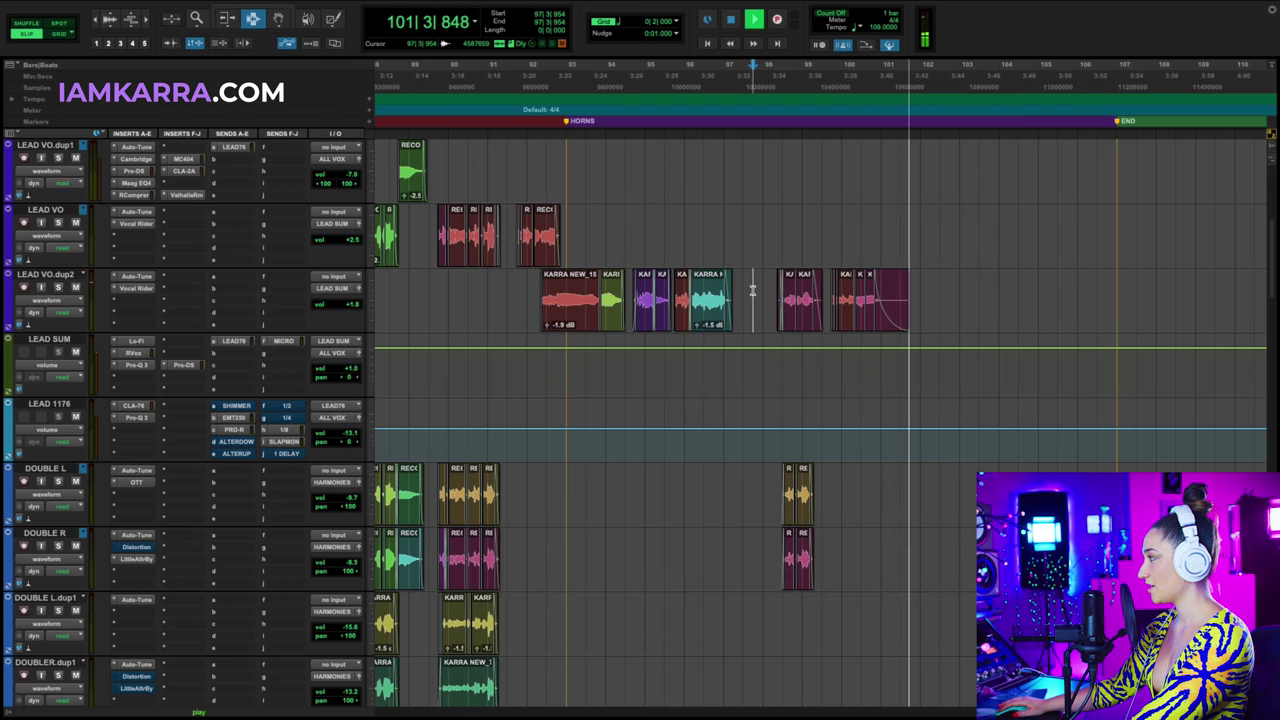
key("space")
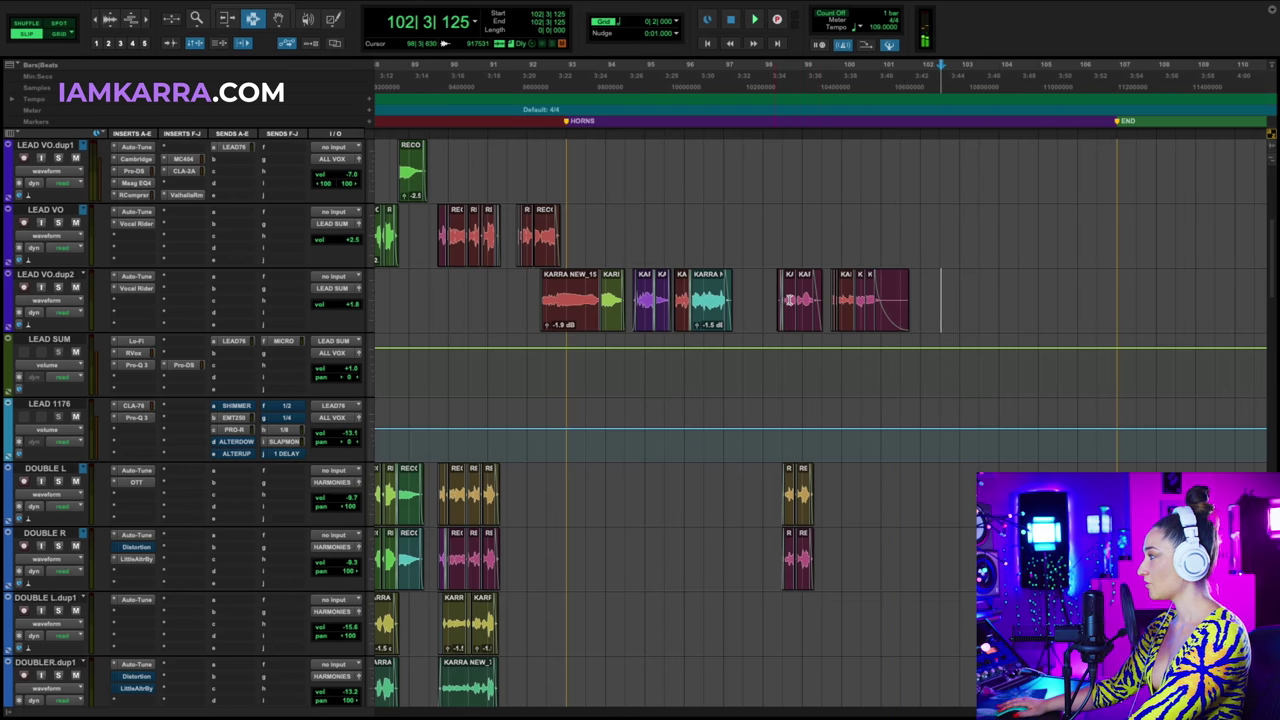
Reset the play start to 97|4|840 and scroll across the full arrangement.
scroll(670, 337, "right", 5)
scroll(670, 337, "down", 5)
scroll(670, 337, "up", 4)
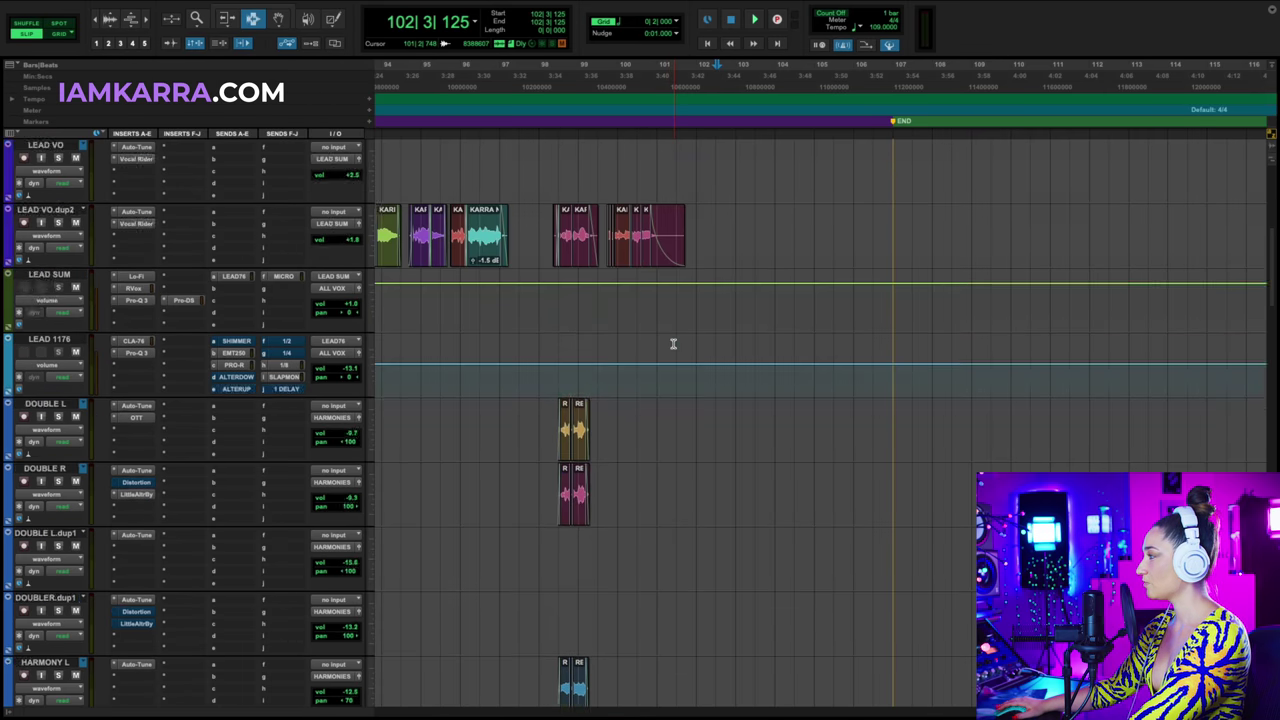
scroll(673, 344, "up", 5)
scroll(671, 357, "down", 4)
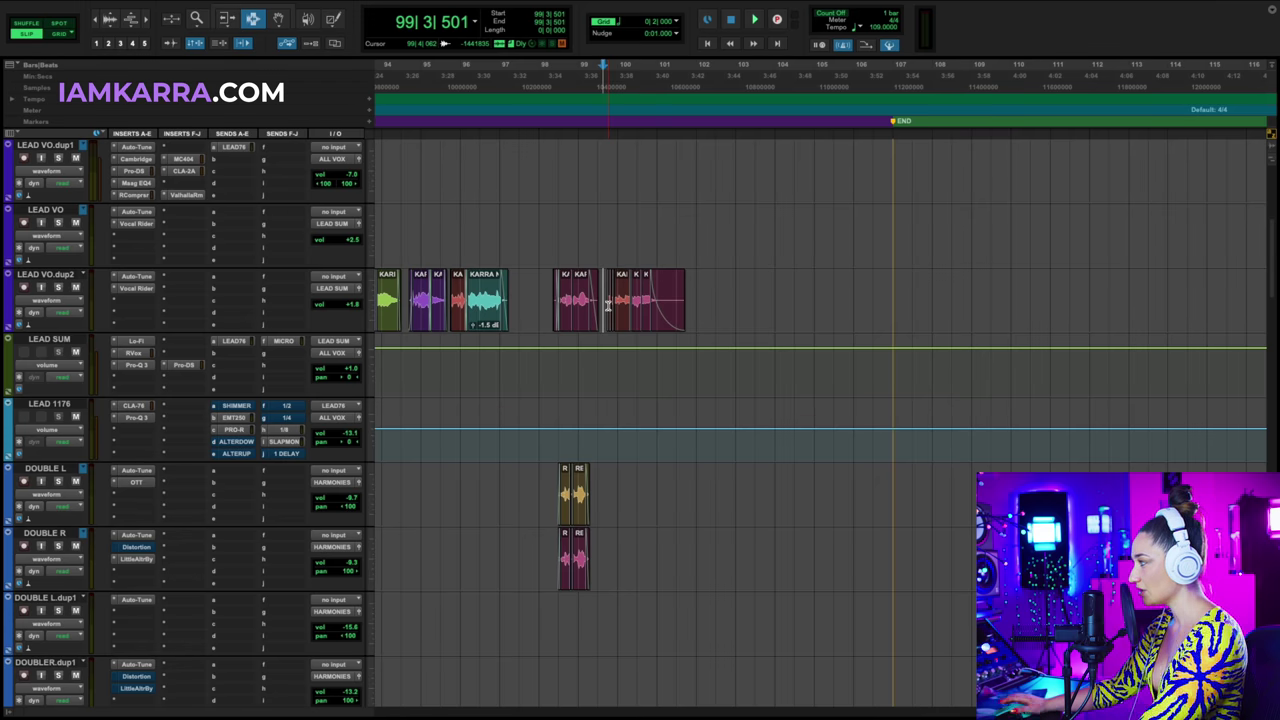
left_click(537, 292)
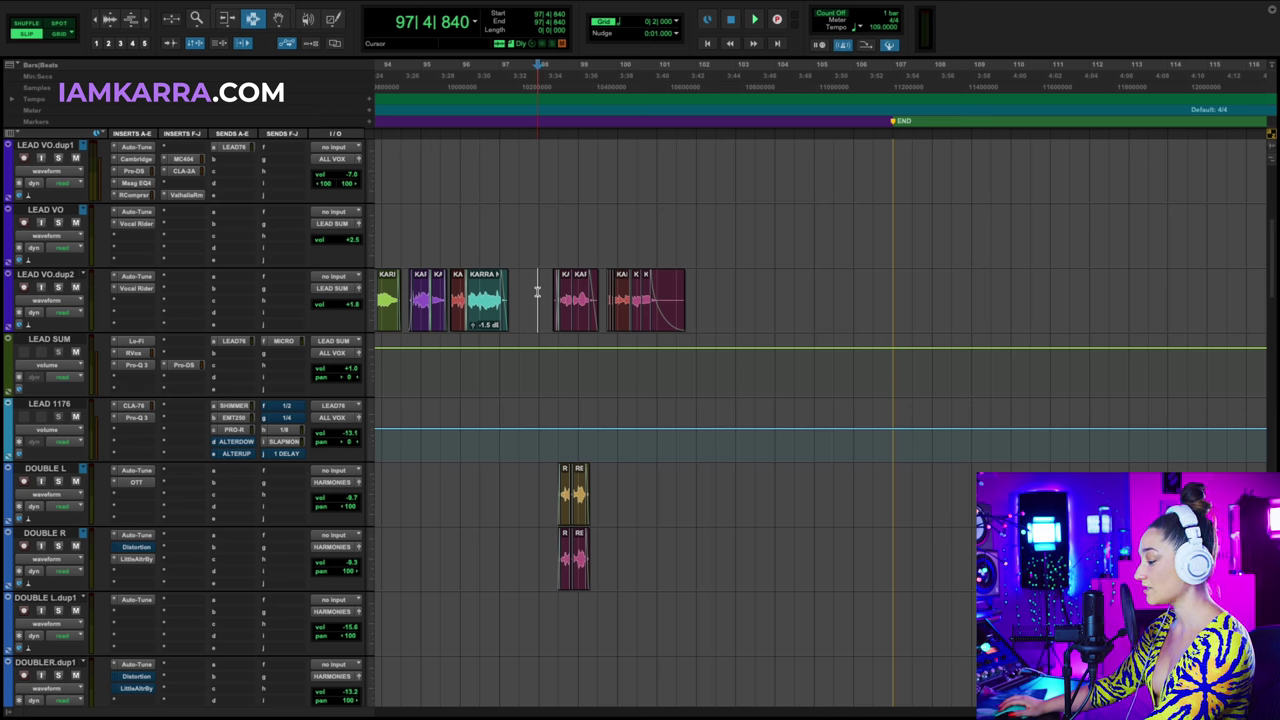
scroll(537, 292, "down", 10)
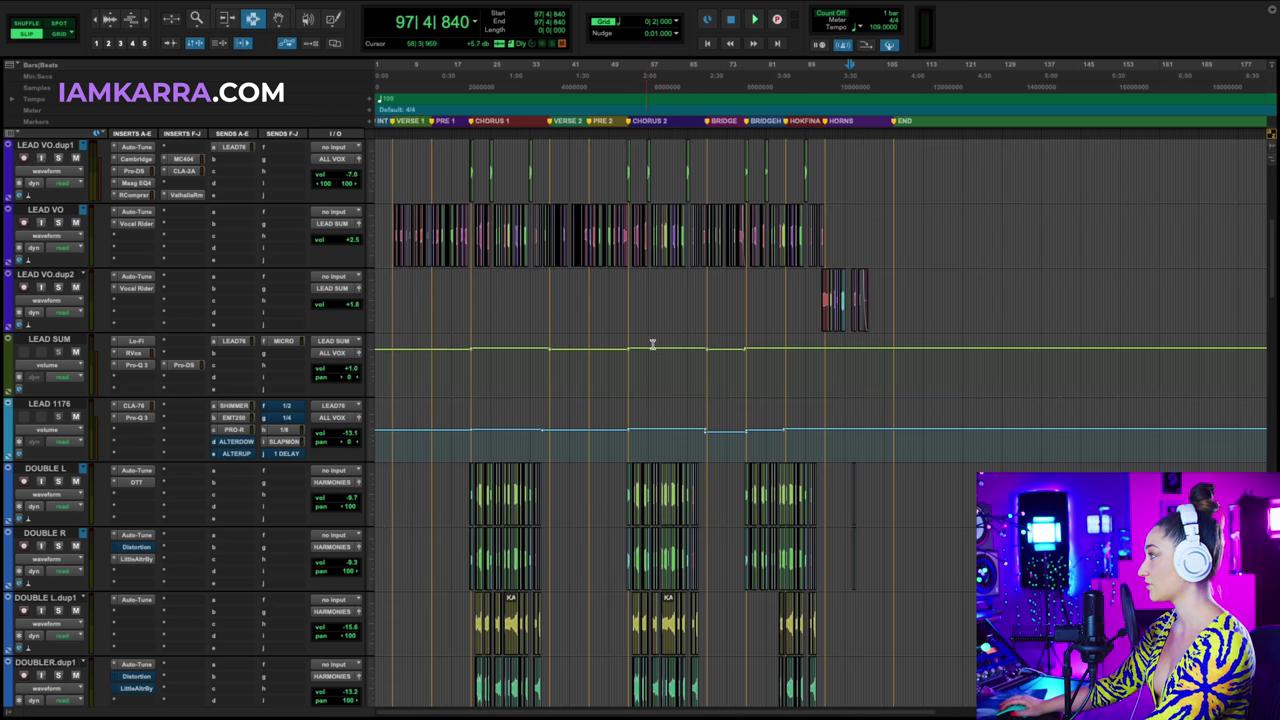
Swap LEAD VO's Auto-Tune window for its Vocal Rider and play from bar 5.
scroll(677, 347, "up", 2)
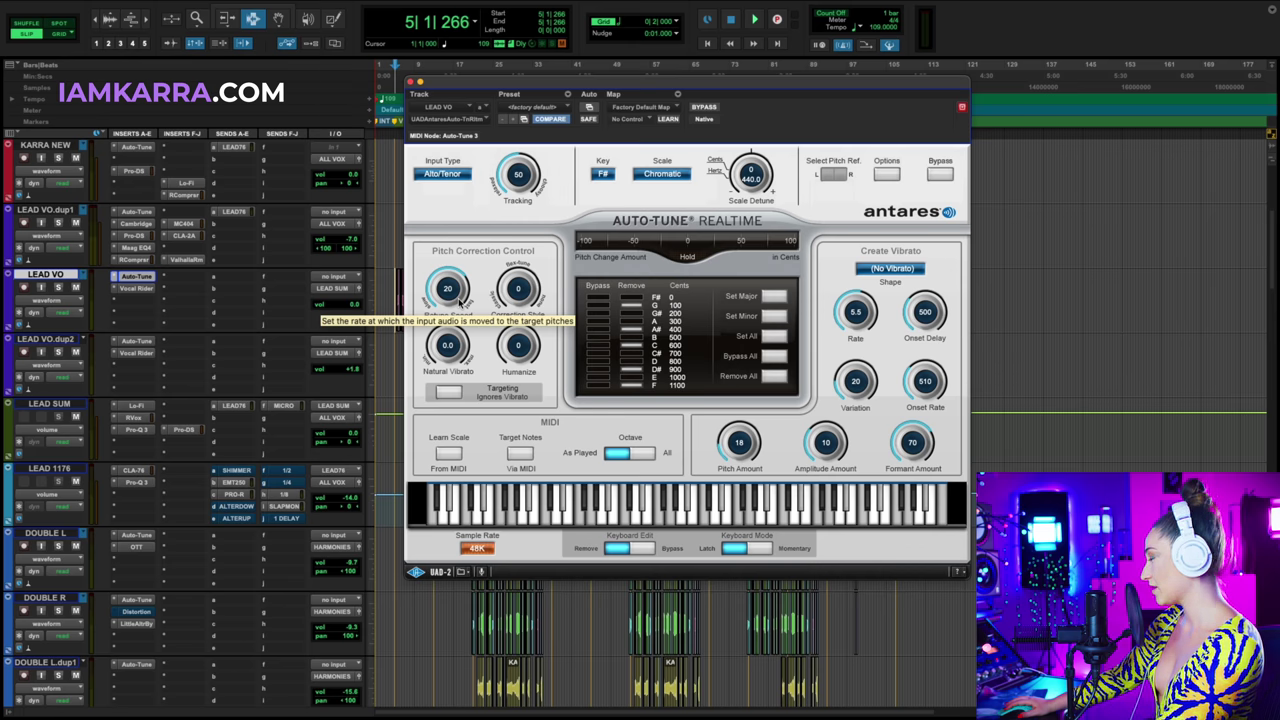
left_click(136, 276)
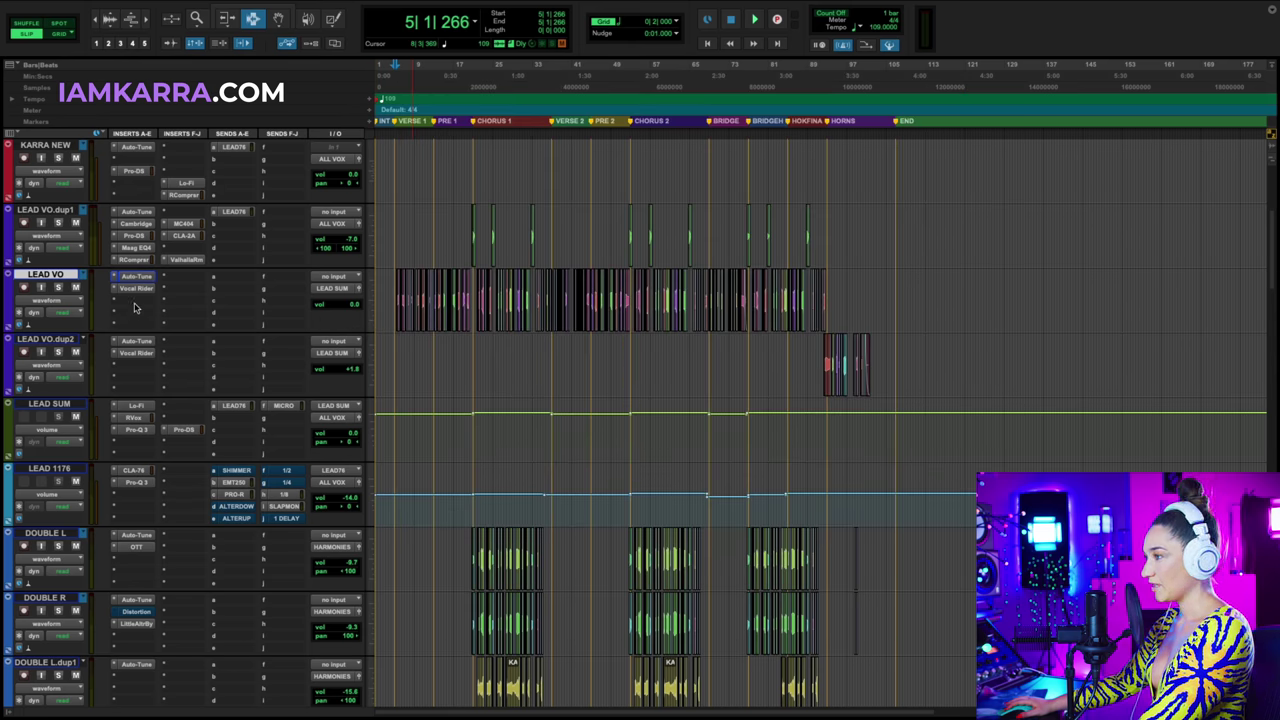
left_click(134, 288)
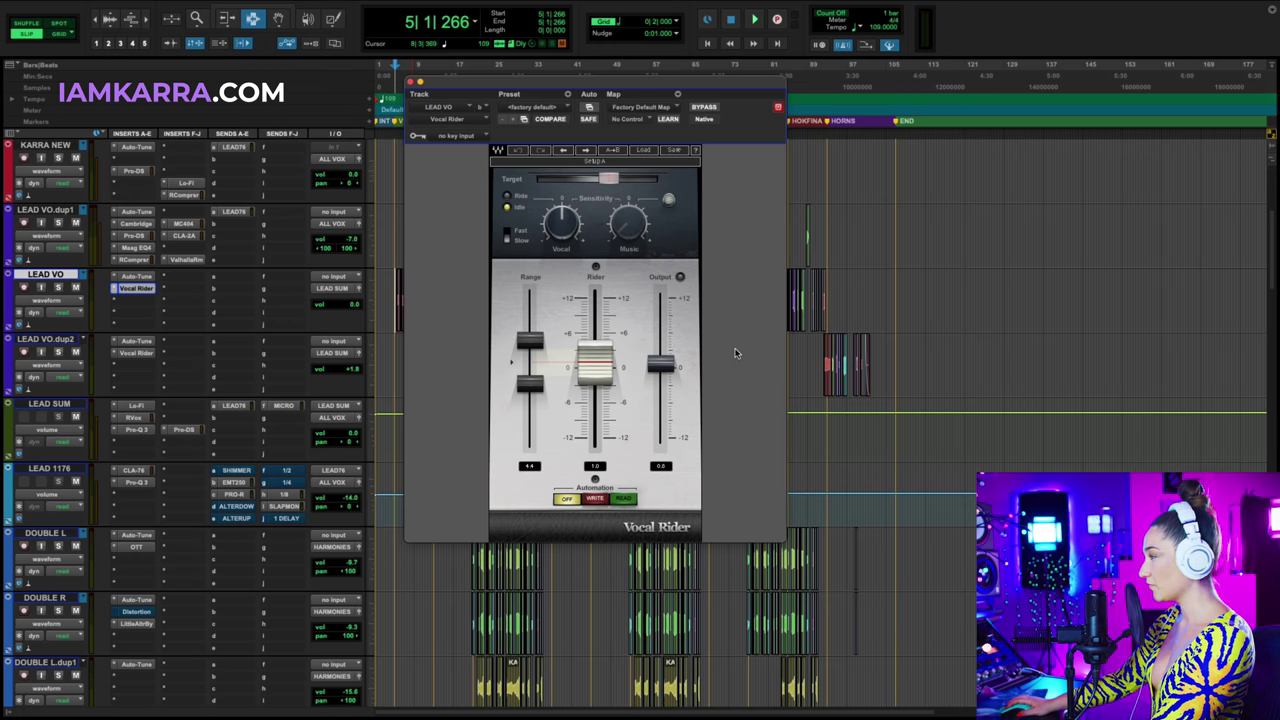
key("space")
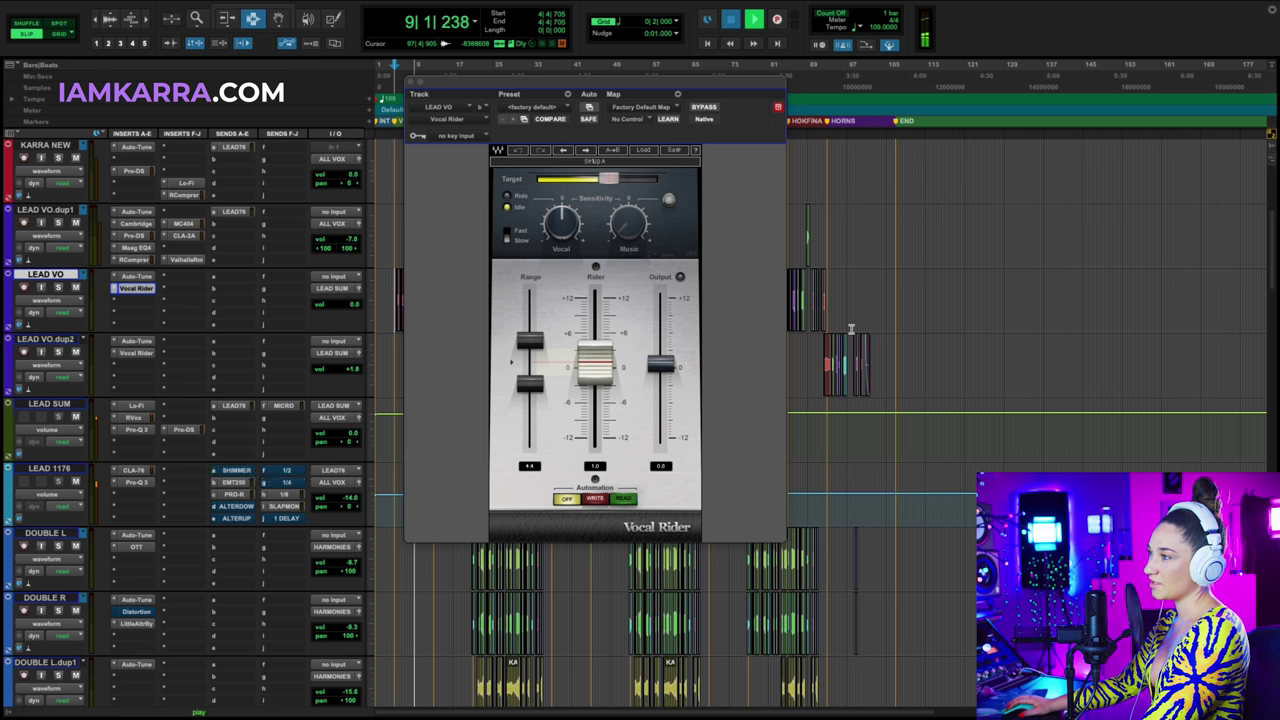
Stop playback, close Vocal Rider, and view LEAD SUM's Lo-Fi plugin.
key("space")
scroll(200, 400, "down", 3)
left_click(60, 275)
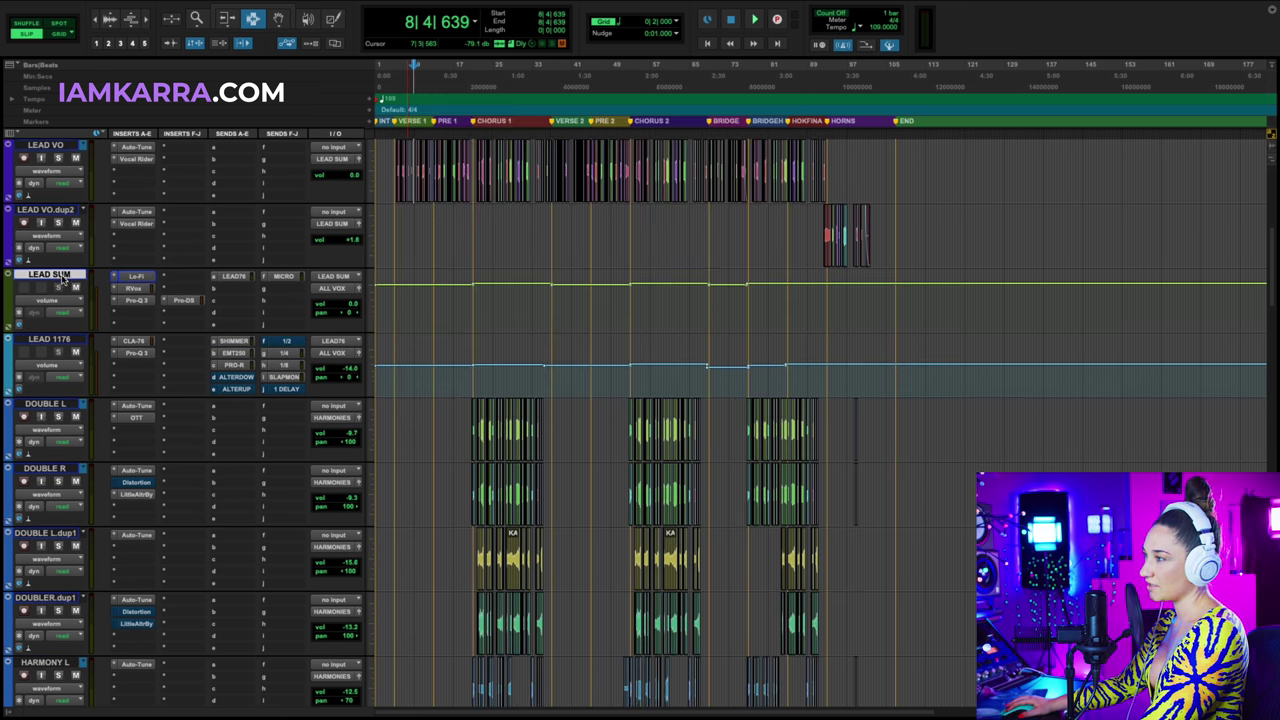
left_click(134, 279)
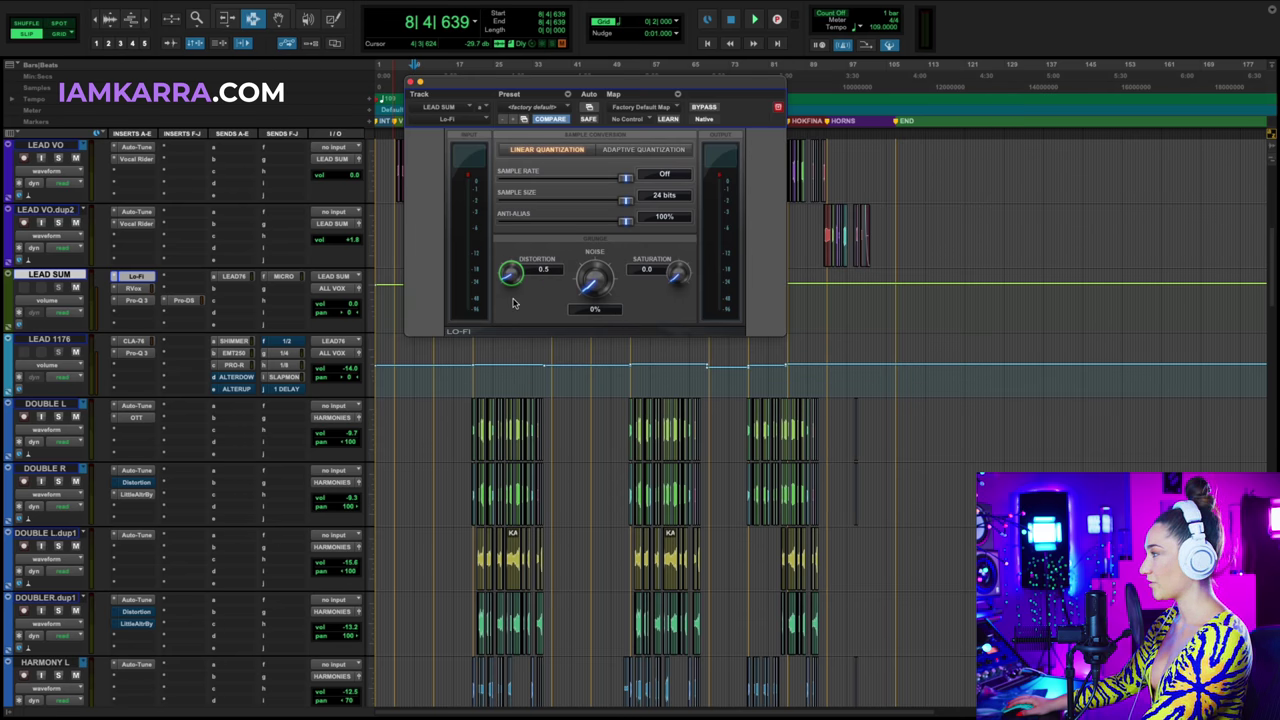
Switch to LEAD SUM's RVox compressor and play to hear it.
left_click(136, 276)
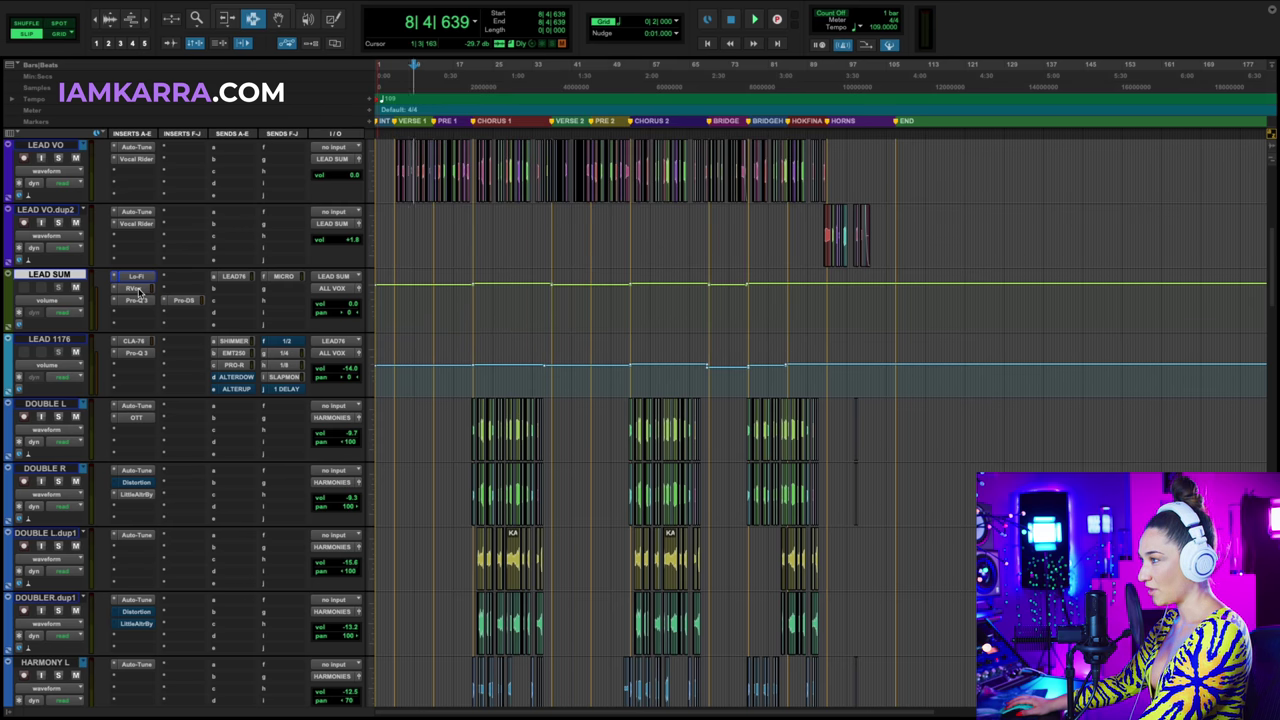
left_click(133, 288)
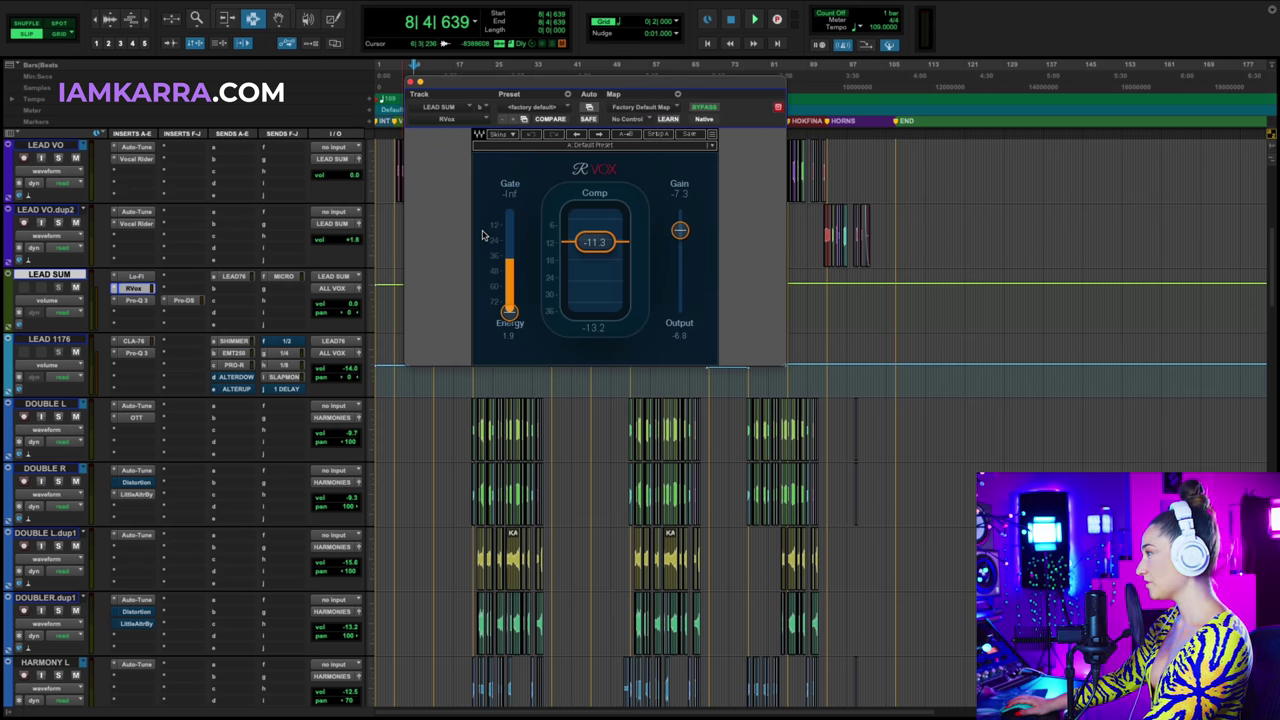
key("space")
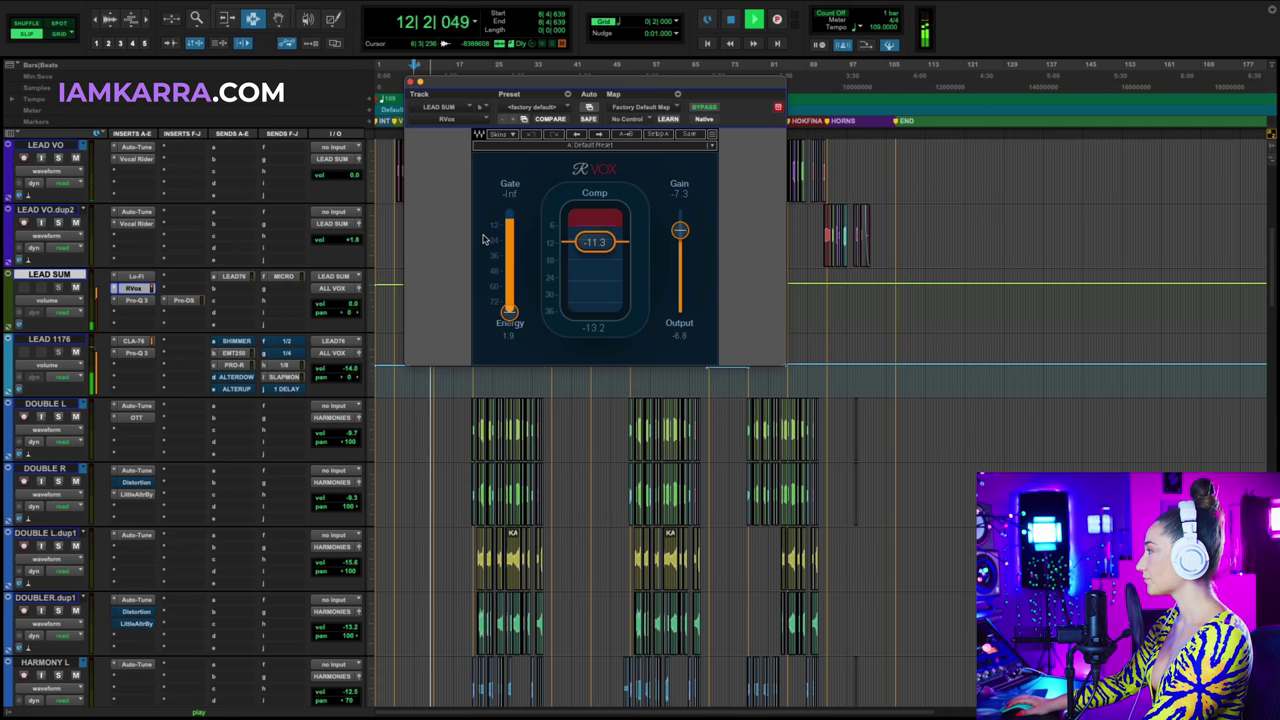
Stop playback, close the RVox window and bring up LEAD SUM's Pro-Q 3 EQ.
key("space")
left_click(133, 288)
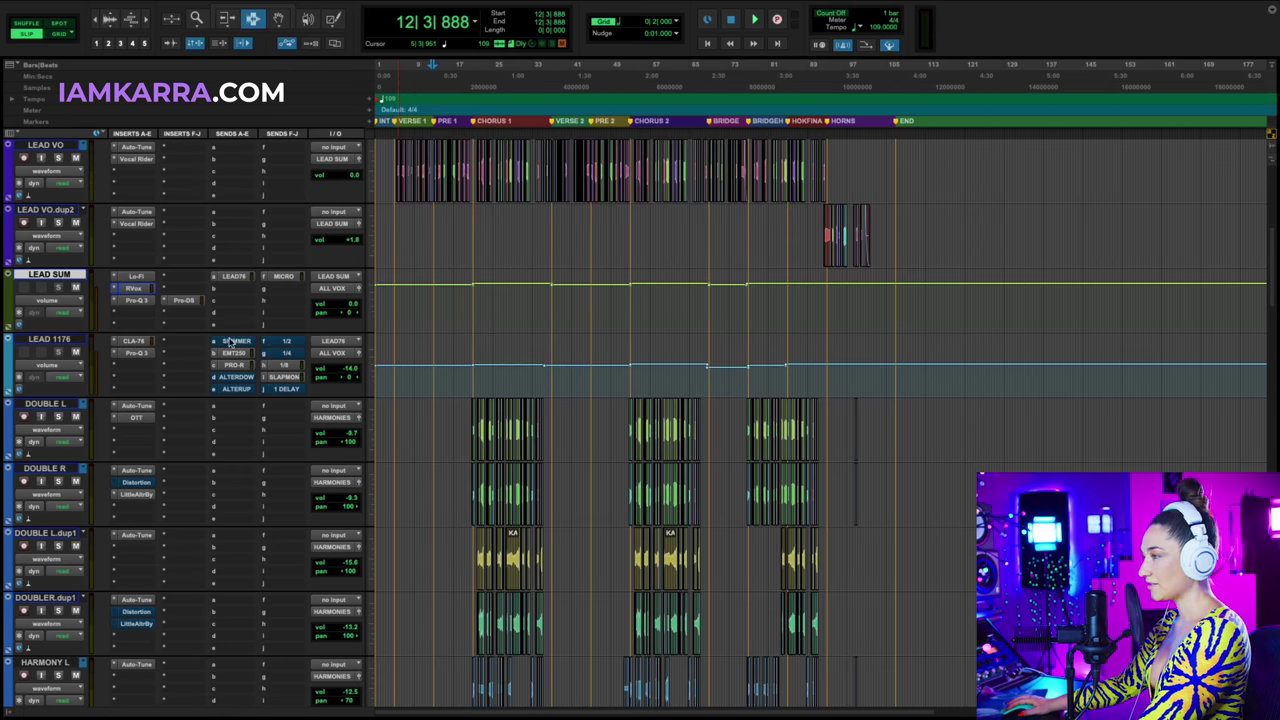
left_click(133, 300)
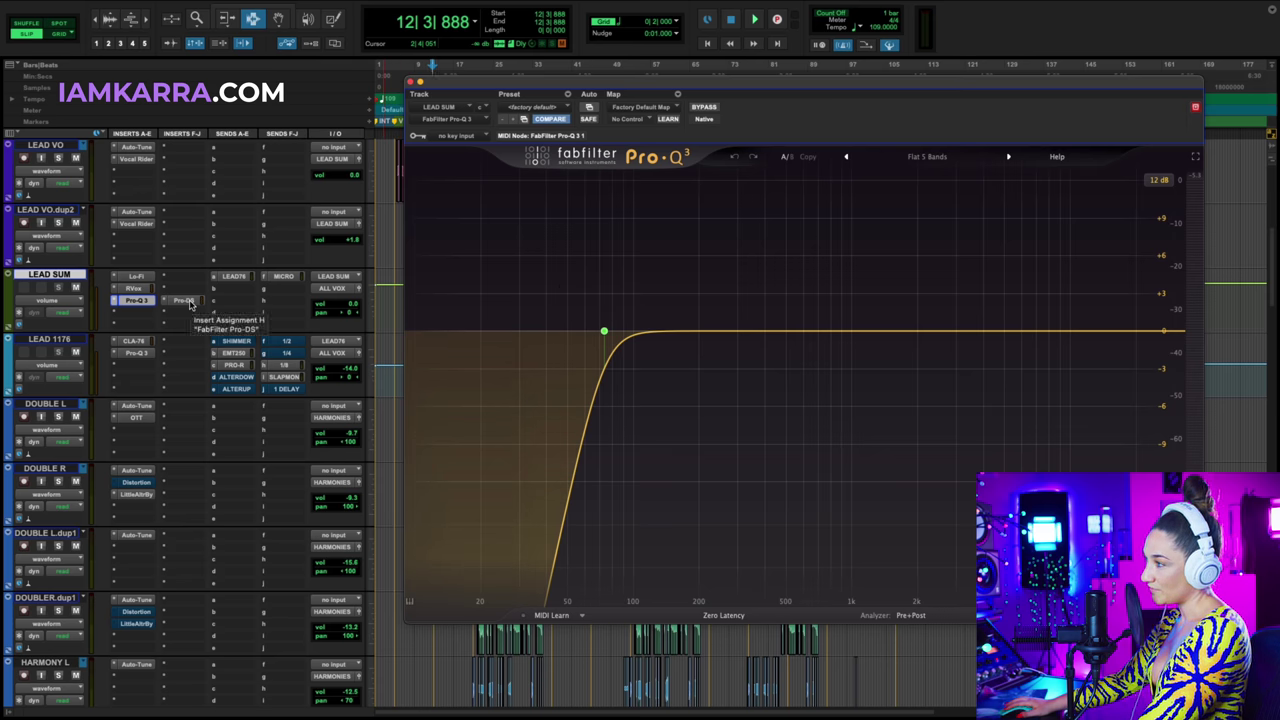
Switch to LEAD SUM's Pro-DS de-esser and audition it, stopping at 16|2|846.
left_click(190, 302)
key("space")
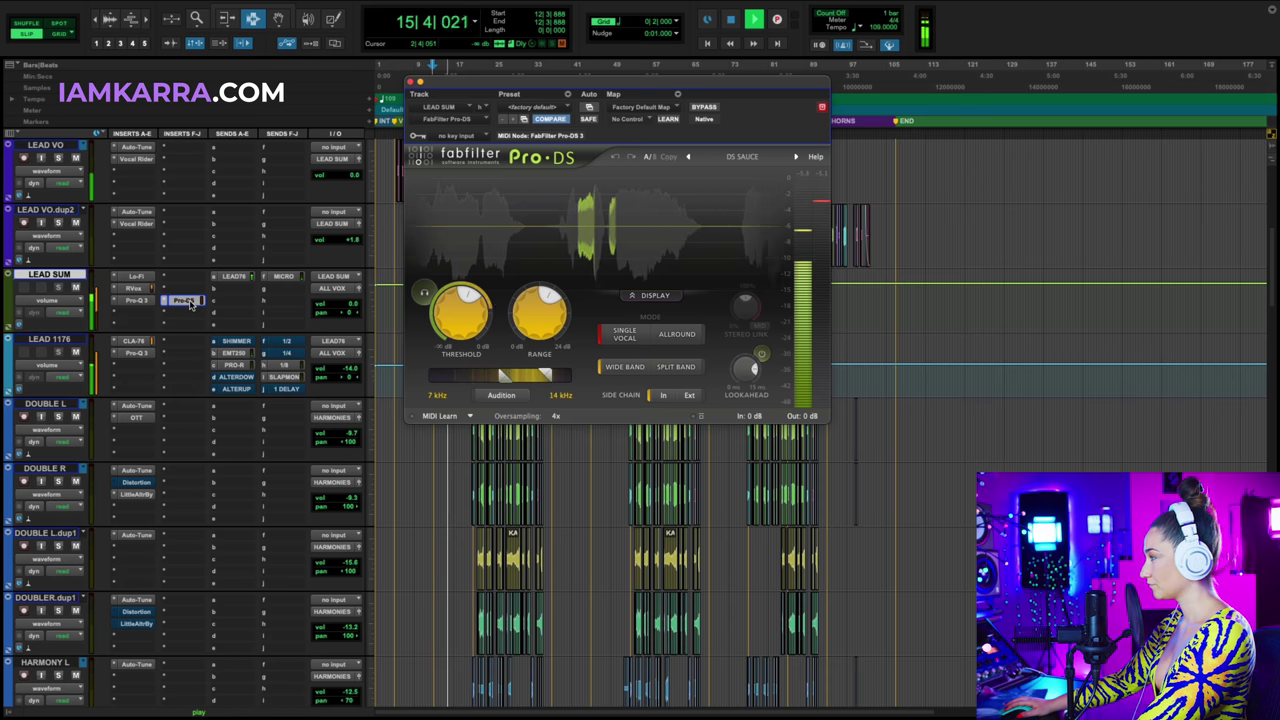
key("space")
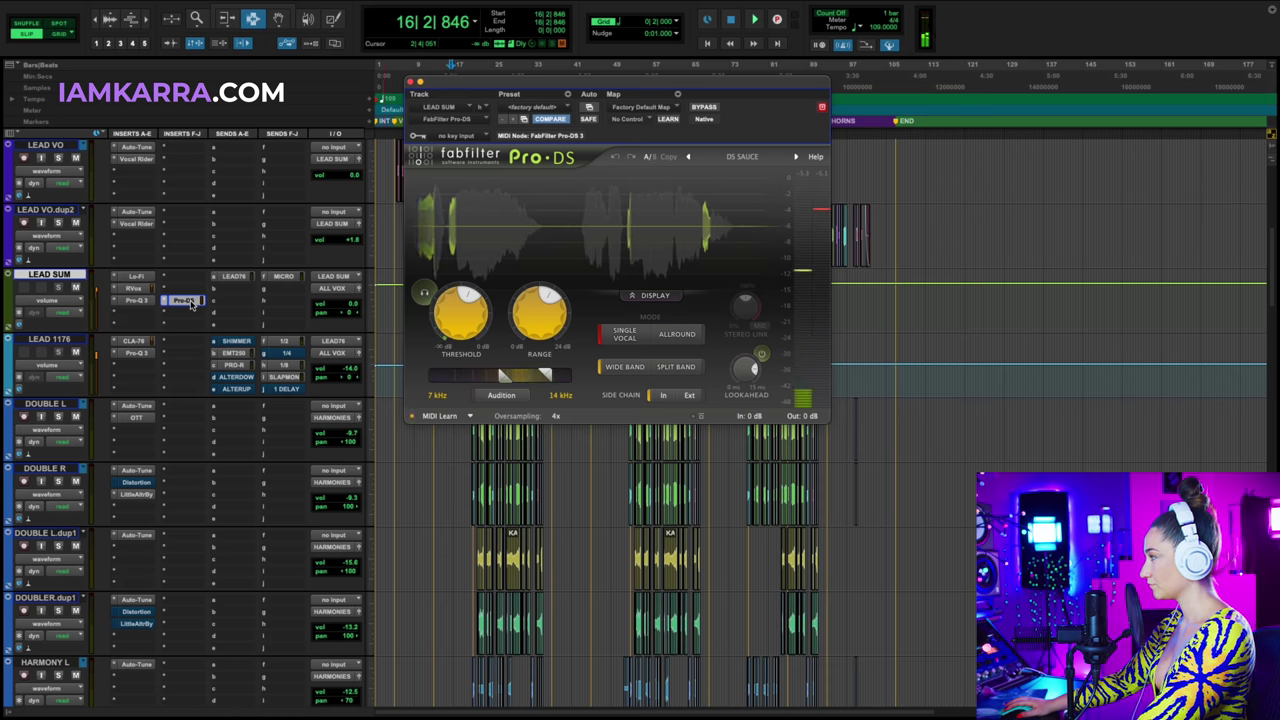
Check LEAD 1176's CLA-76 compressor, then watch its Pro-Q 3 EQ analyzer during playback.
left_click(136, 341)
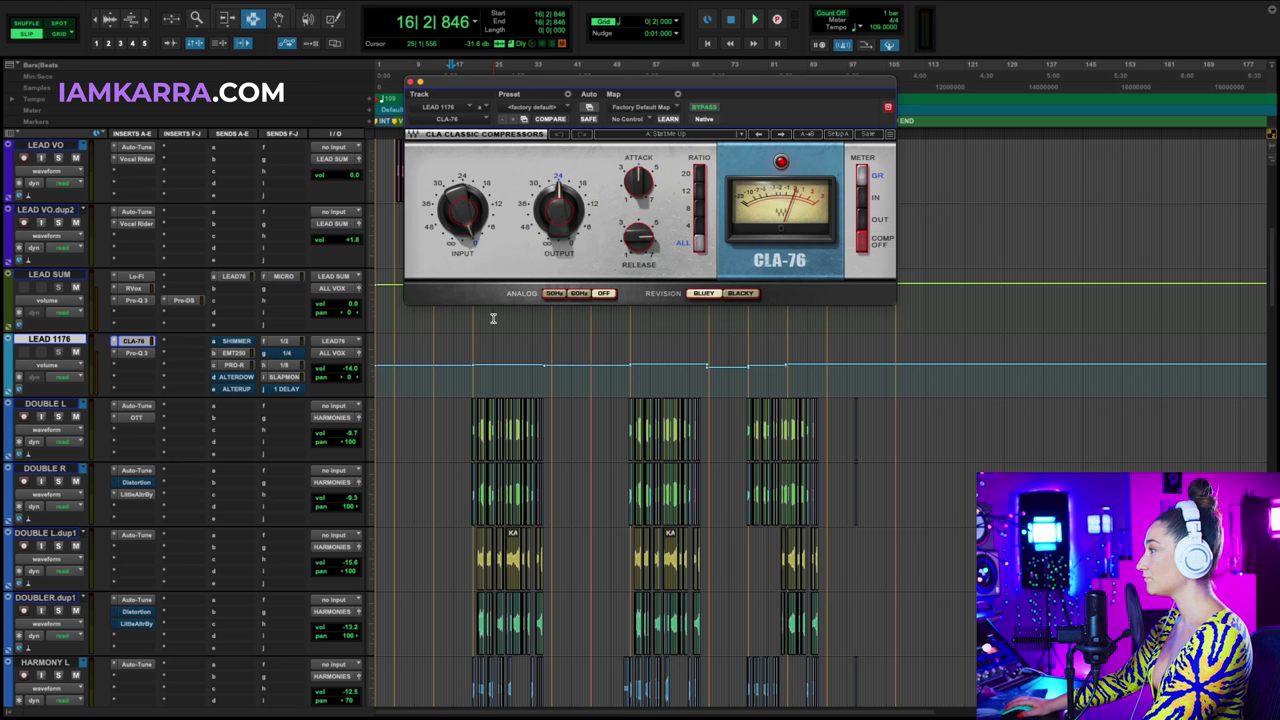
left_click(136, 353)
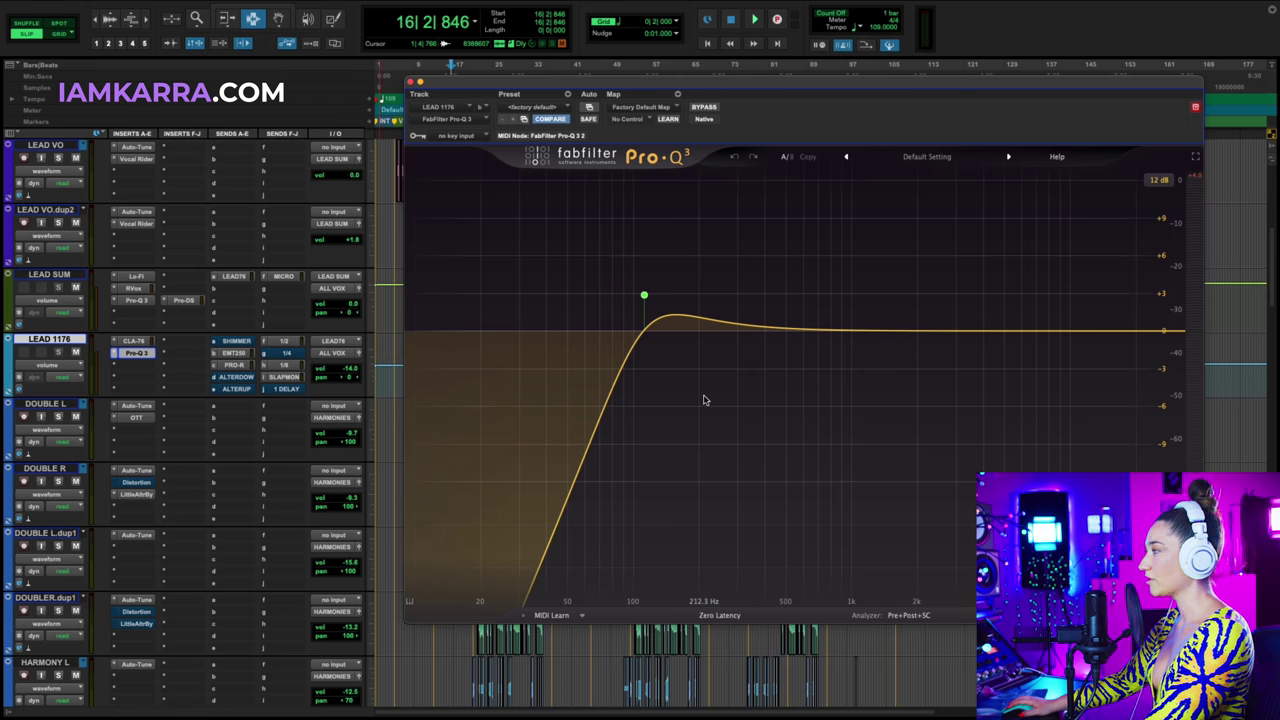
key("space")
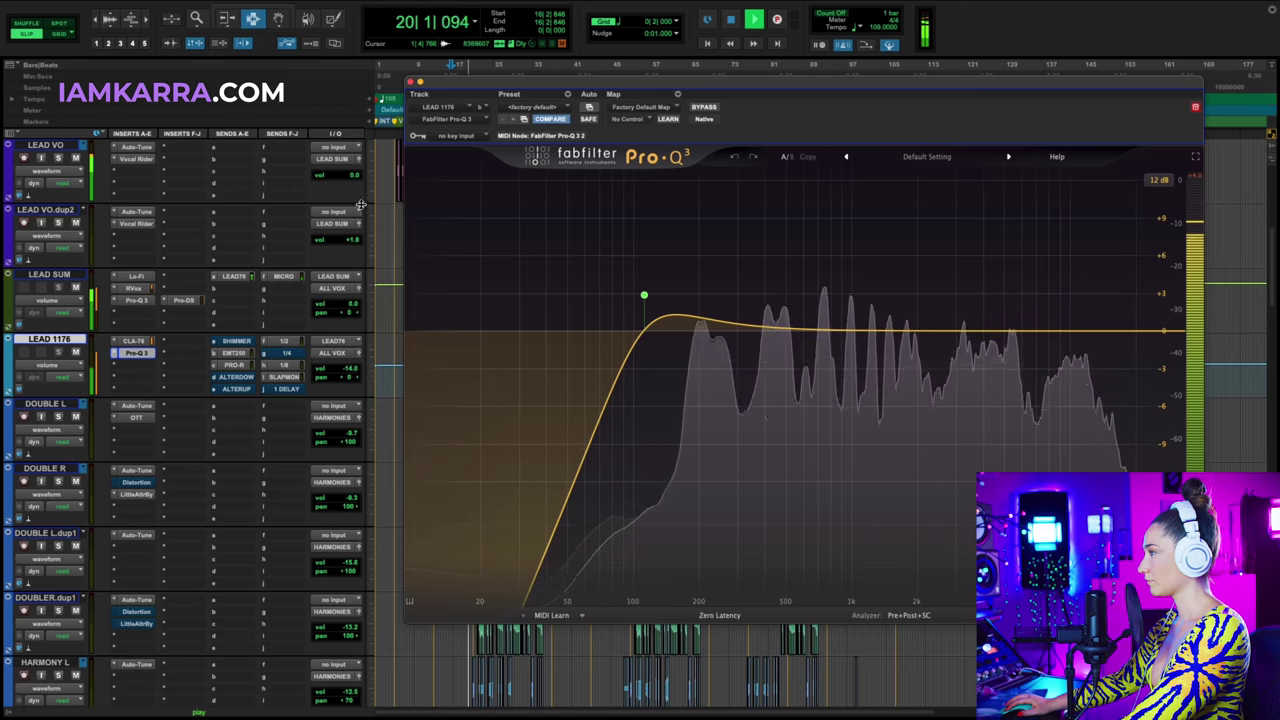
Close the Pro-Q 3 window, stop playback and bring the reverb and delay returns into view.
left_click(137, 353)
scroll(157, 307, "down", 2)
key("space")
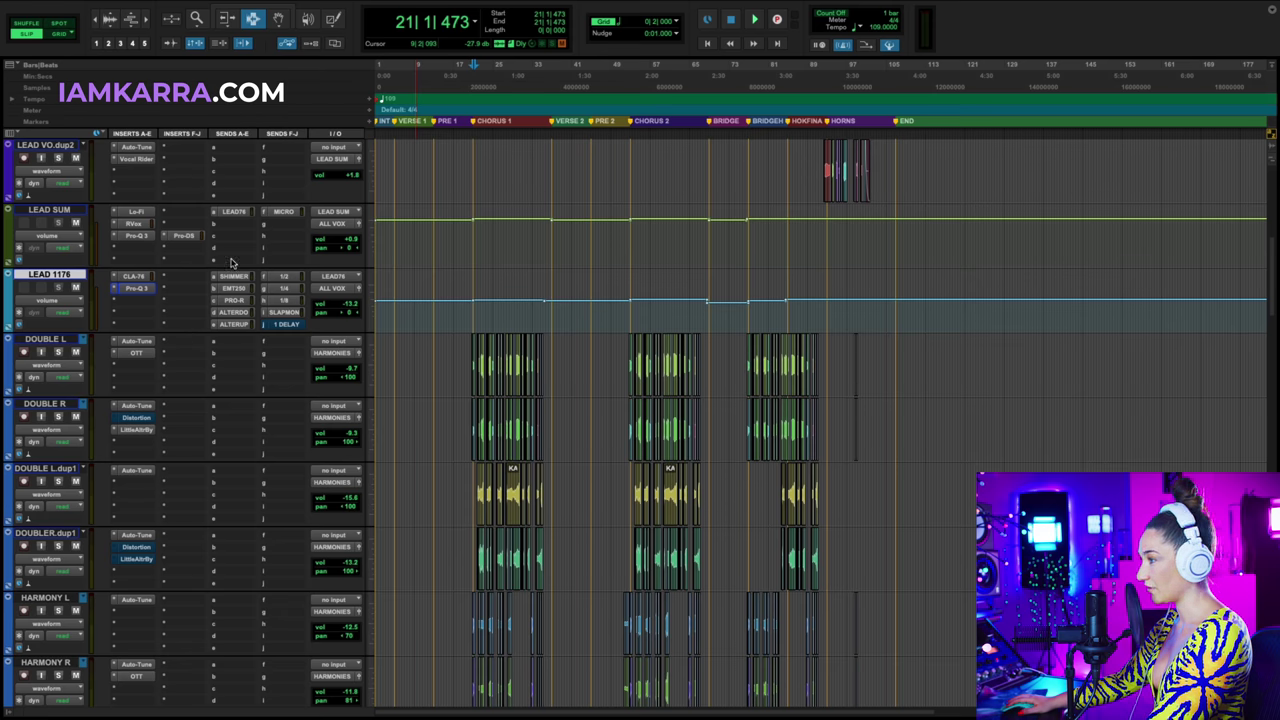
scroll(433, 385, "down", 5)
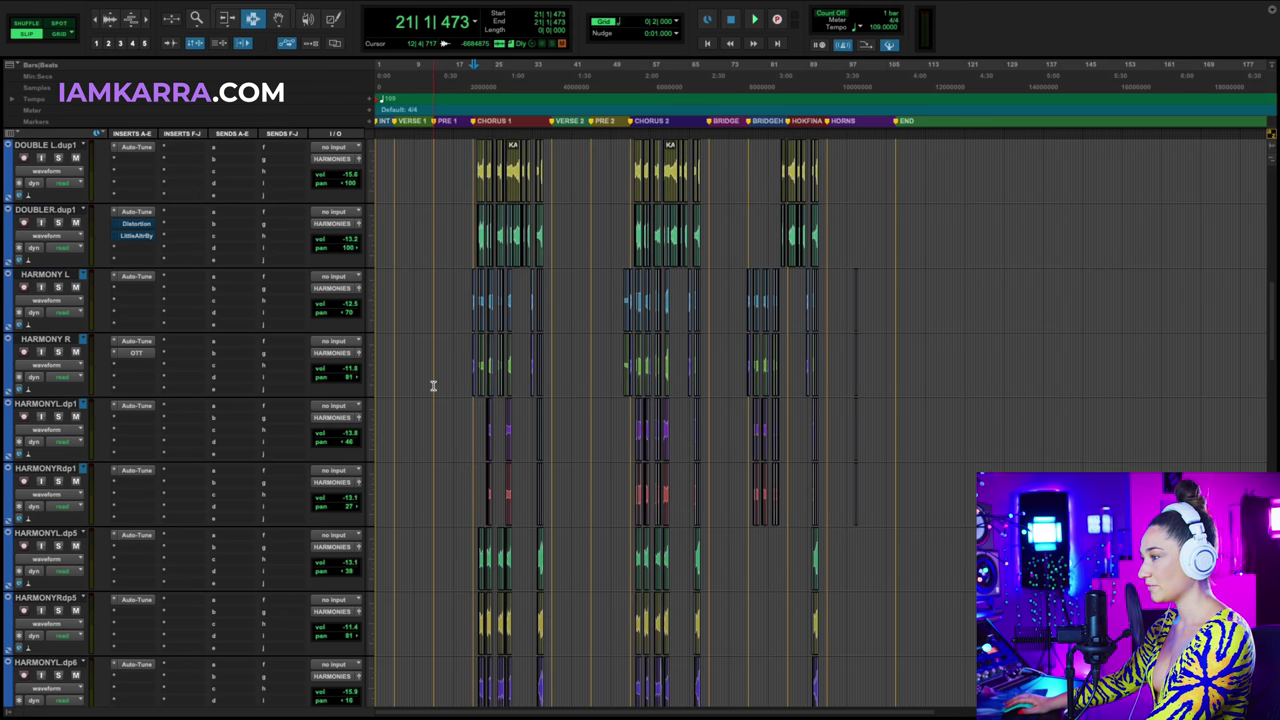
scroll(433, 385, "down", 10)
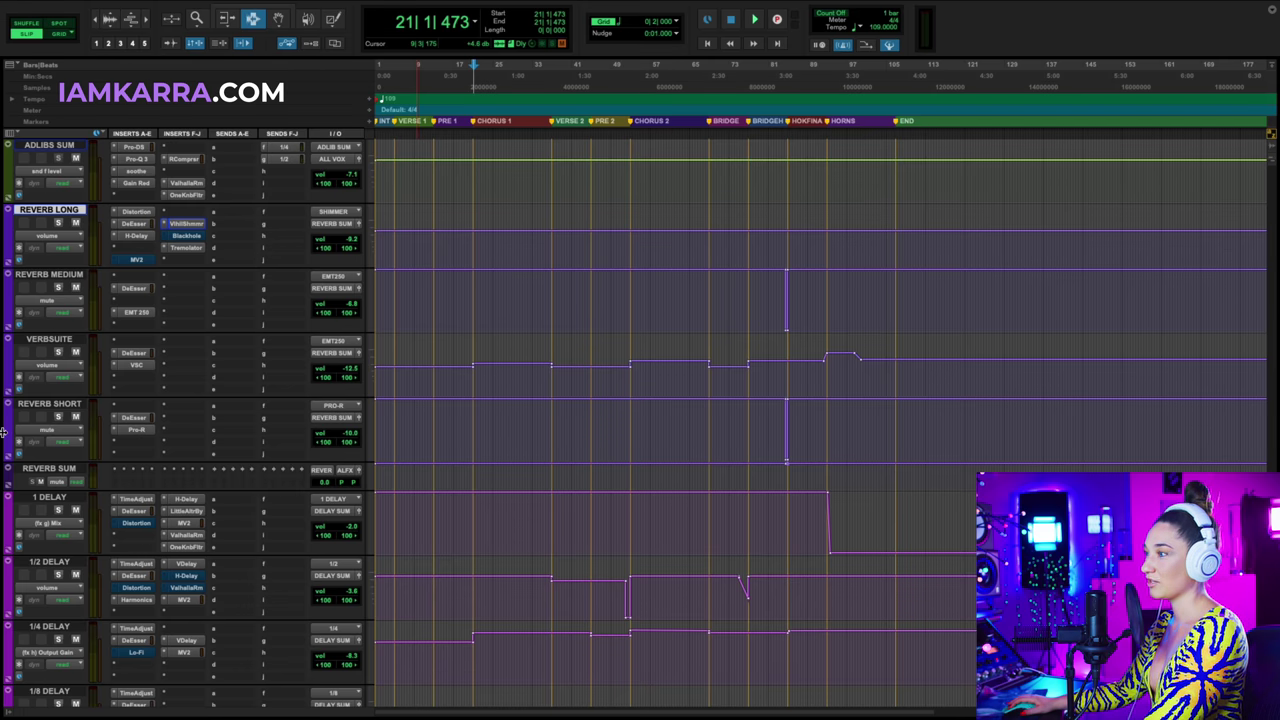
Step through REVERB LONG's inserts: Valhalla Shimmer, DeEsser, Distortion and H-Delay.
left_click(195, 226)
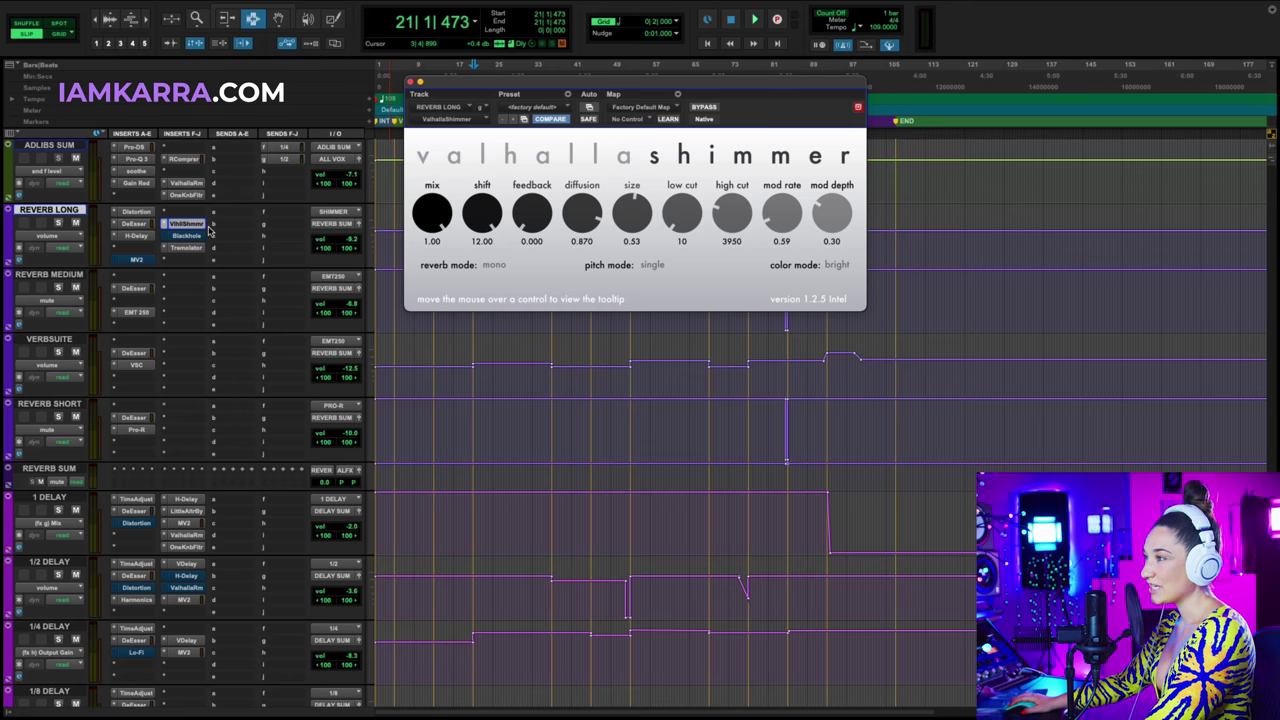
left_click(136, 224)
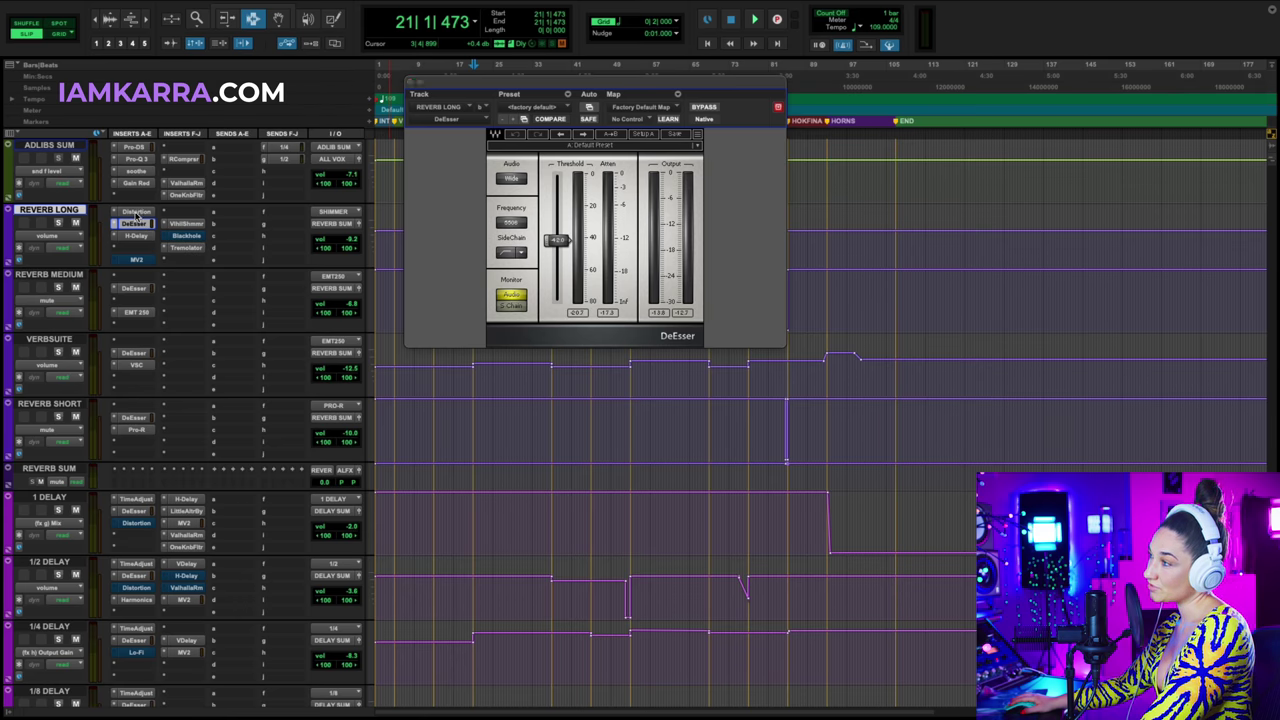
left_click(137, 213)
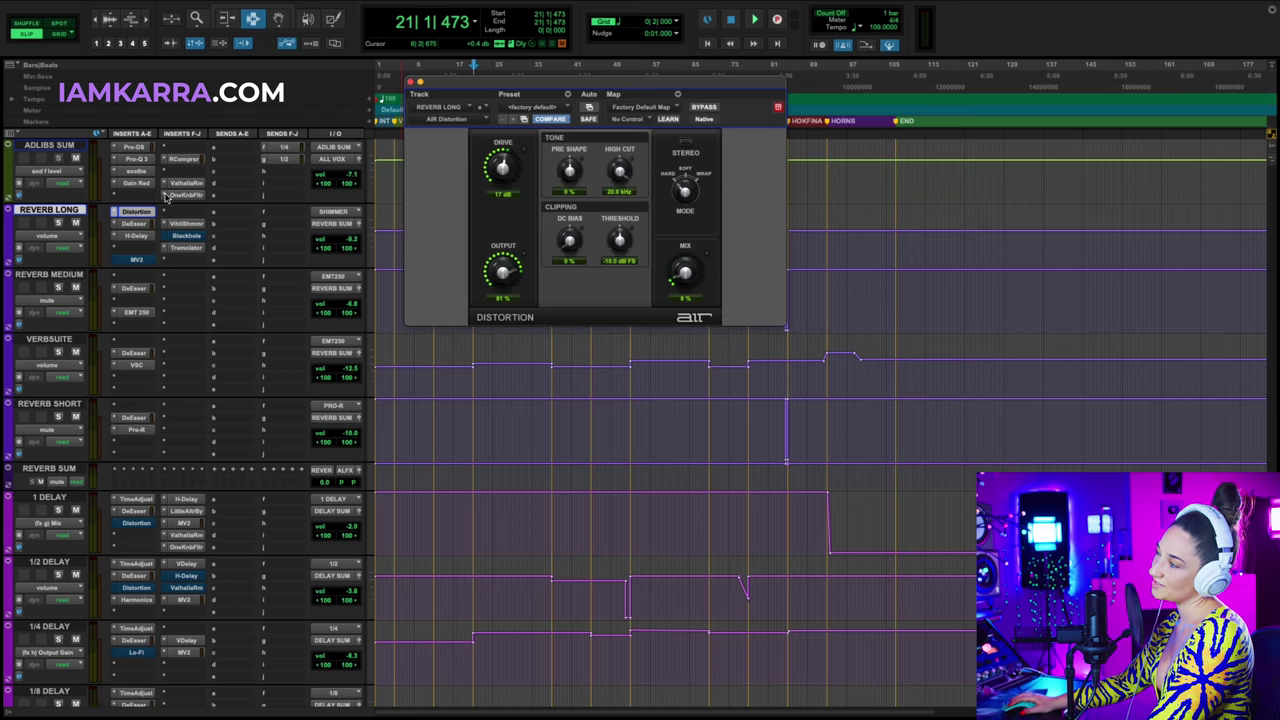
left_click(130, 237)
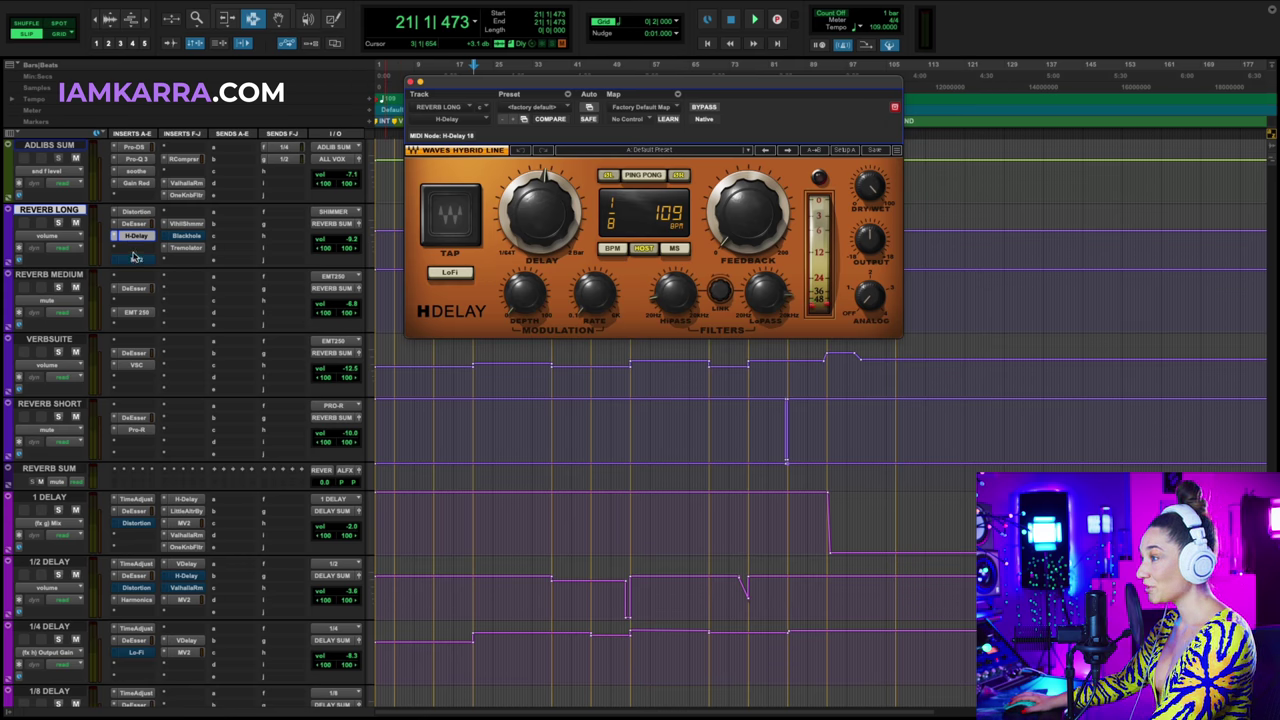
View REVERB MEDIUM's EMT 250 and DeEsser, then VERBSUITE's VerbSuite Classics and DeEsser.
left_click(137, 312)
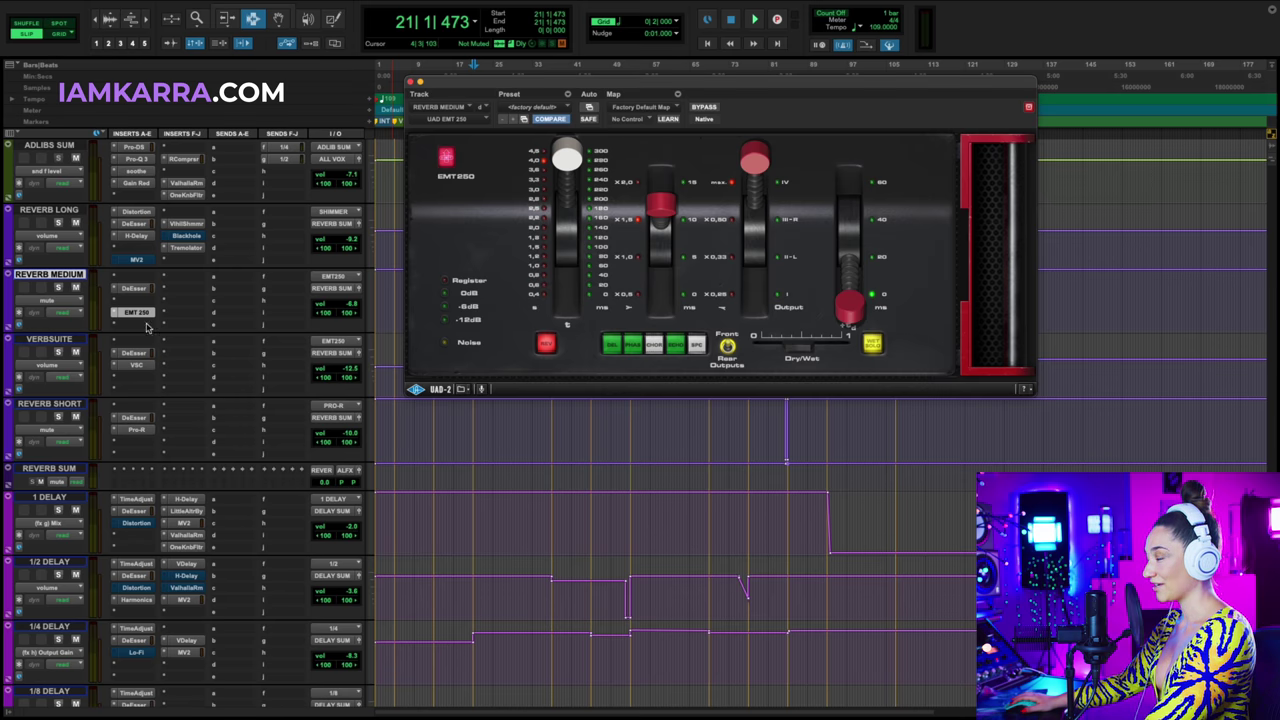
left_click(133, 288)
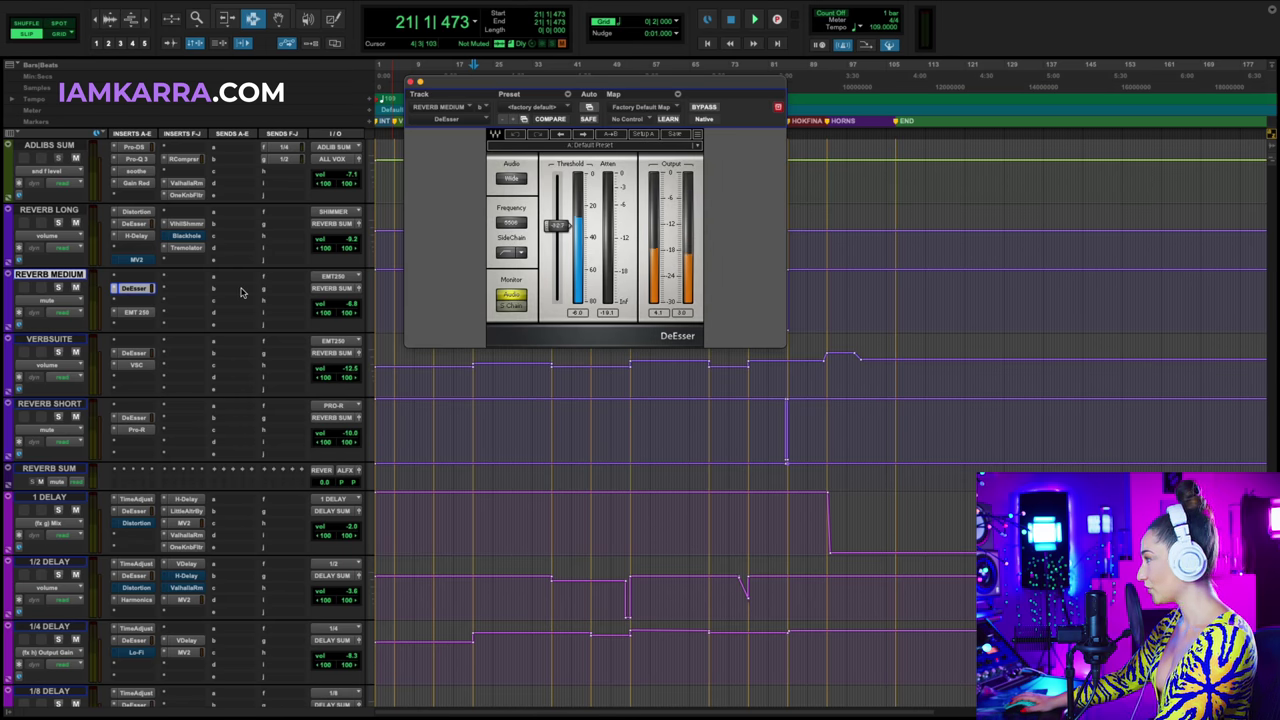
left_click(137, 366)
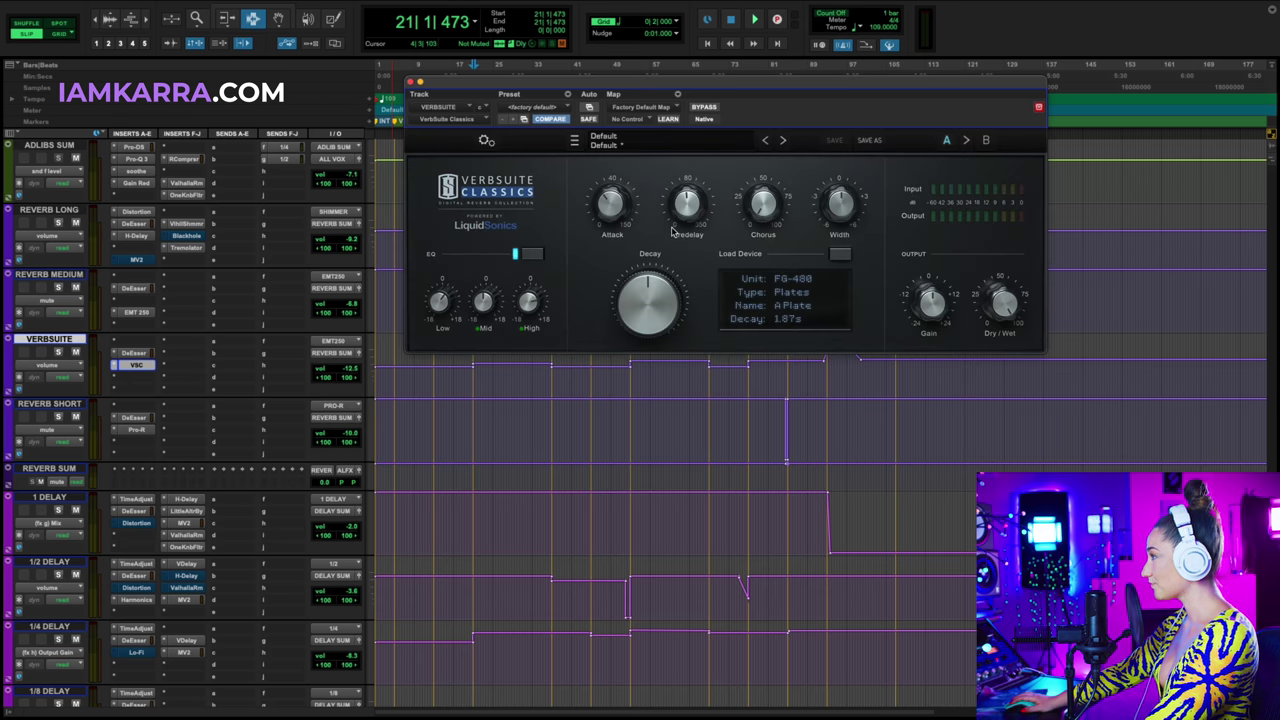
left_click(135, 353)
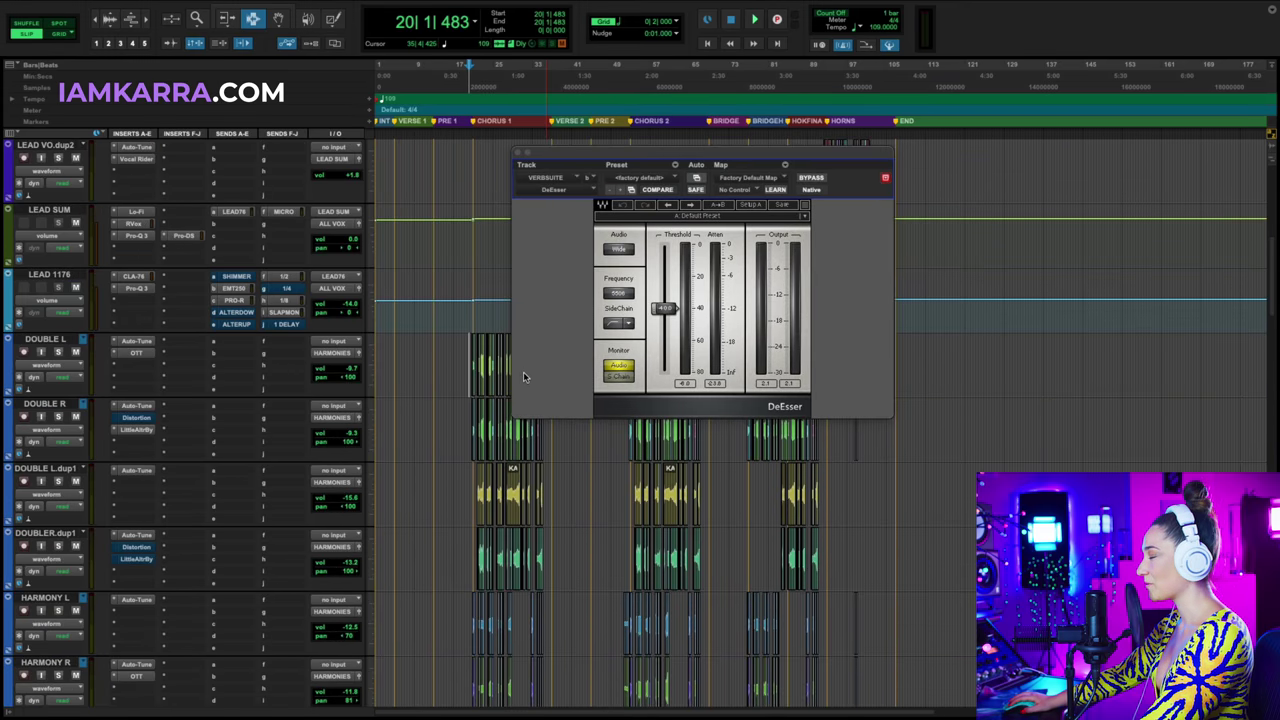
Play the session to hear the reverb return, stopping at 25|3|452.
key("space")
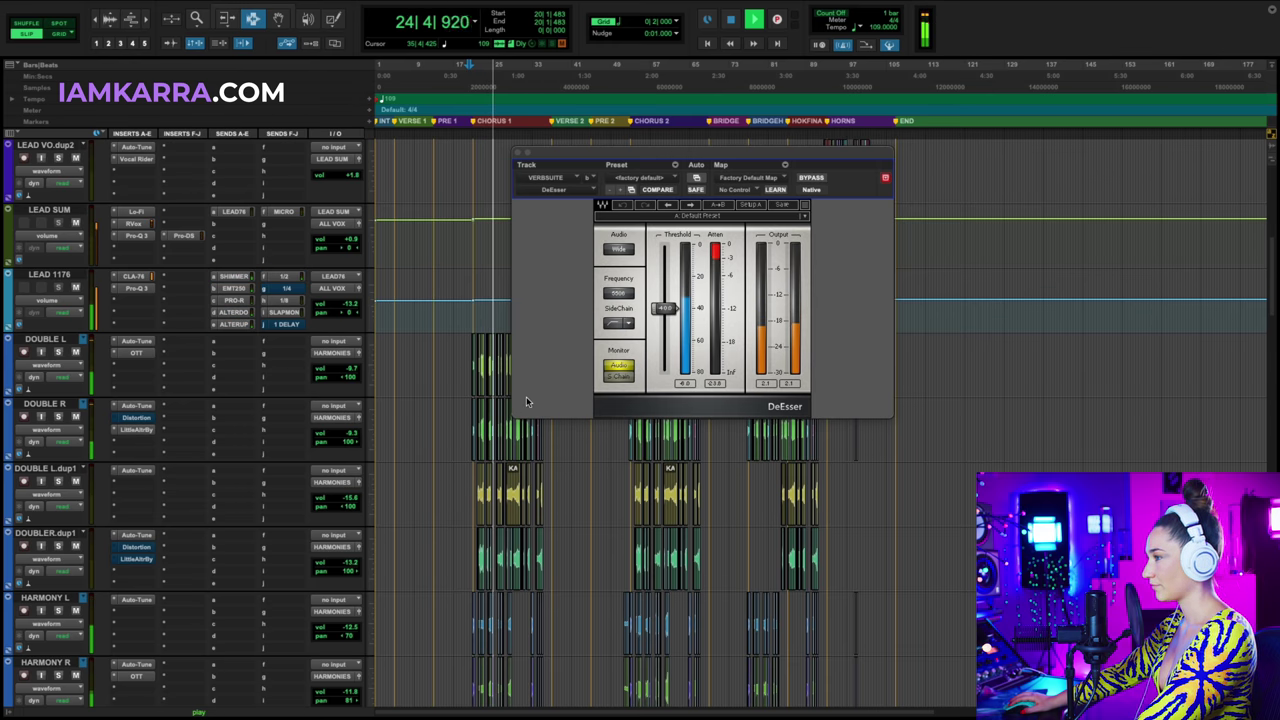
key("space")
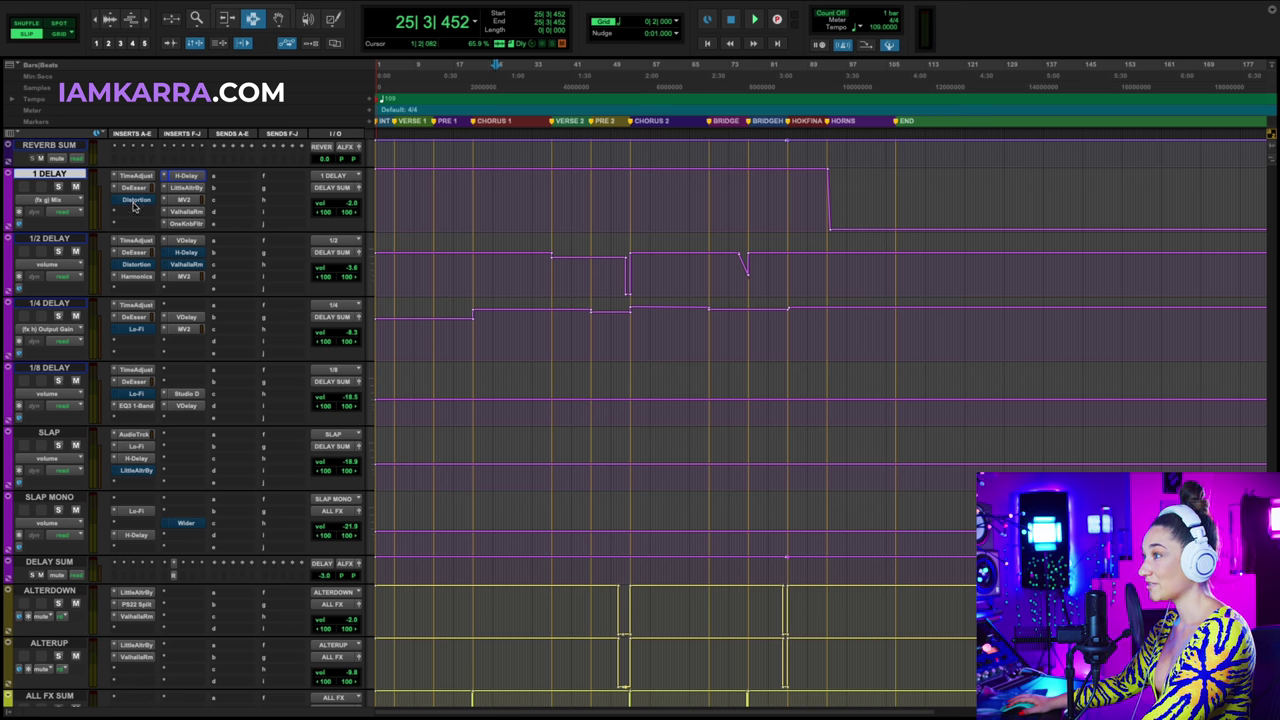
Step through the delay plugins: 1 DELAY's H-Delay, then the 1/2, 1/4 and 1/8 Valhalla Delays.
left_click(190, 176)
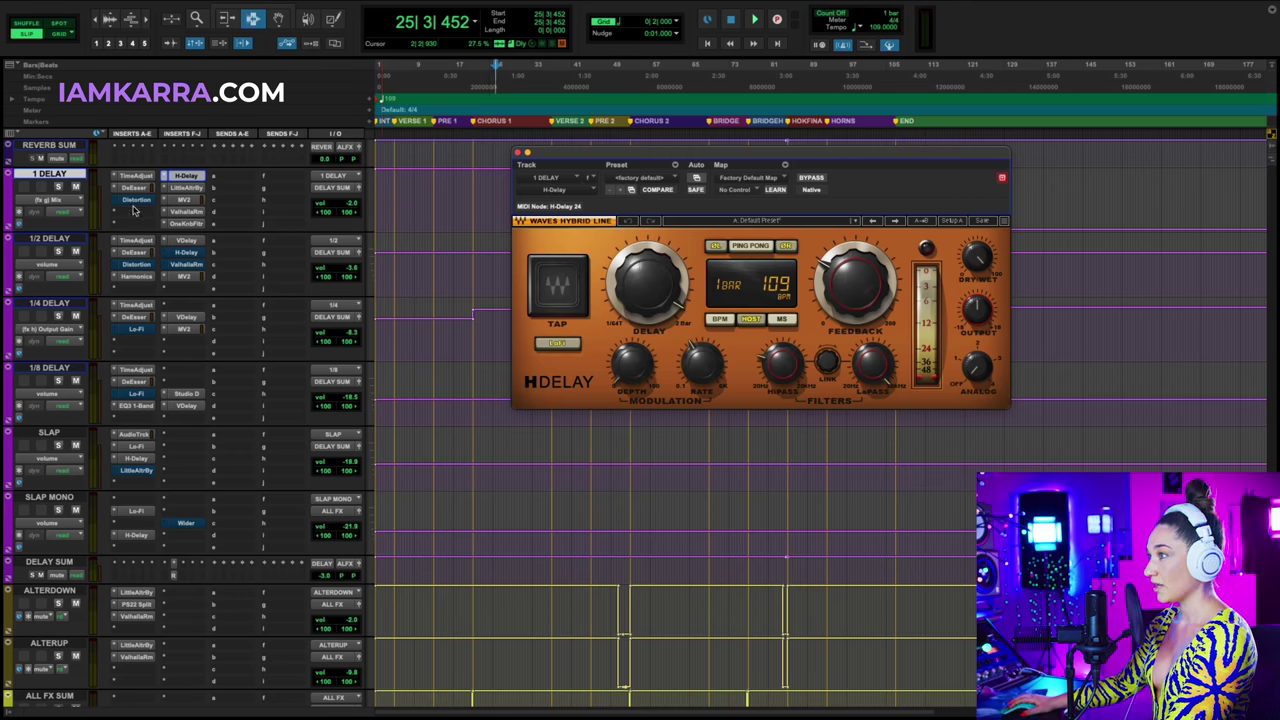
left_click(186, 241)
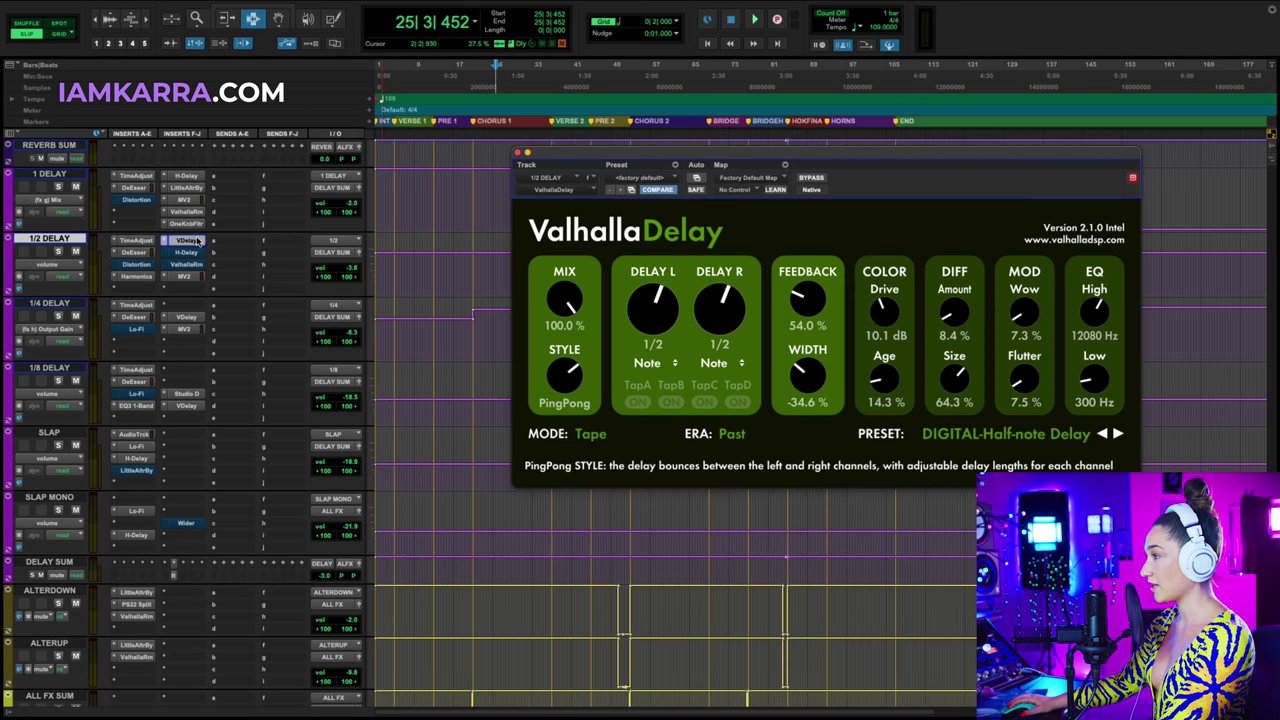
left_click(192, 317)
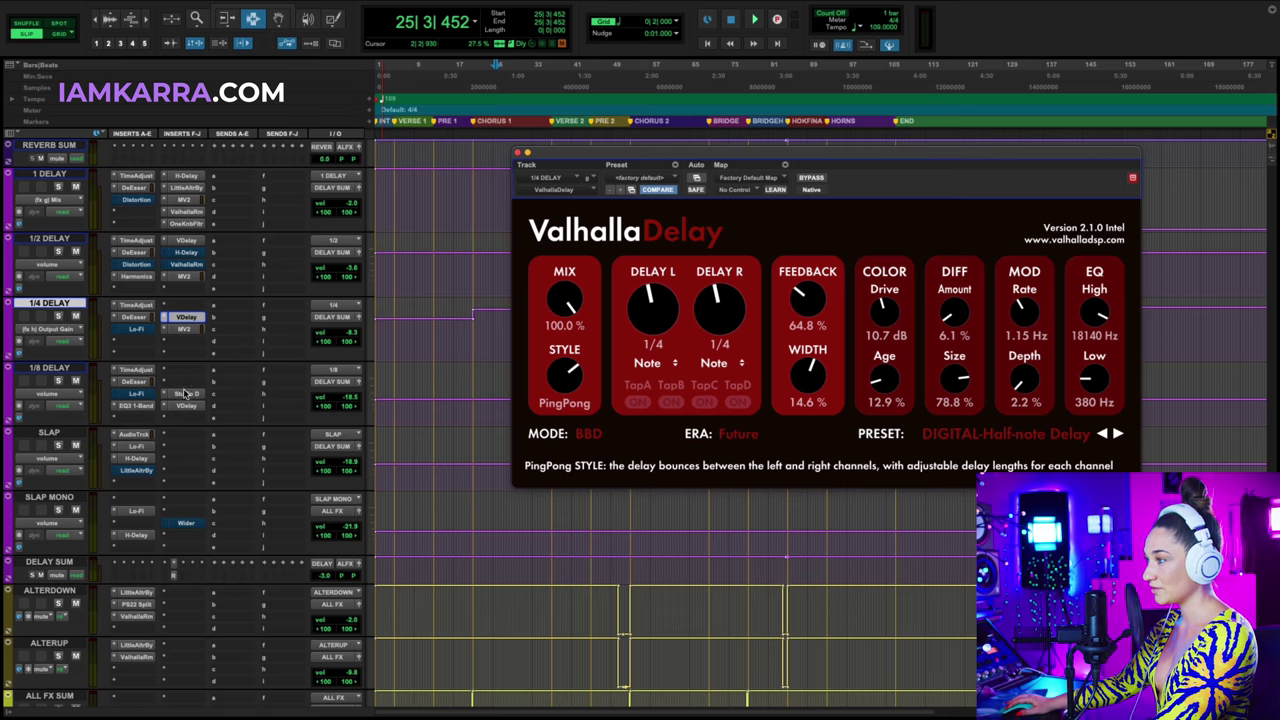
left_click(186, 406)
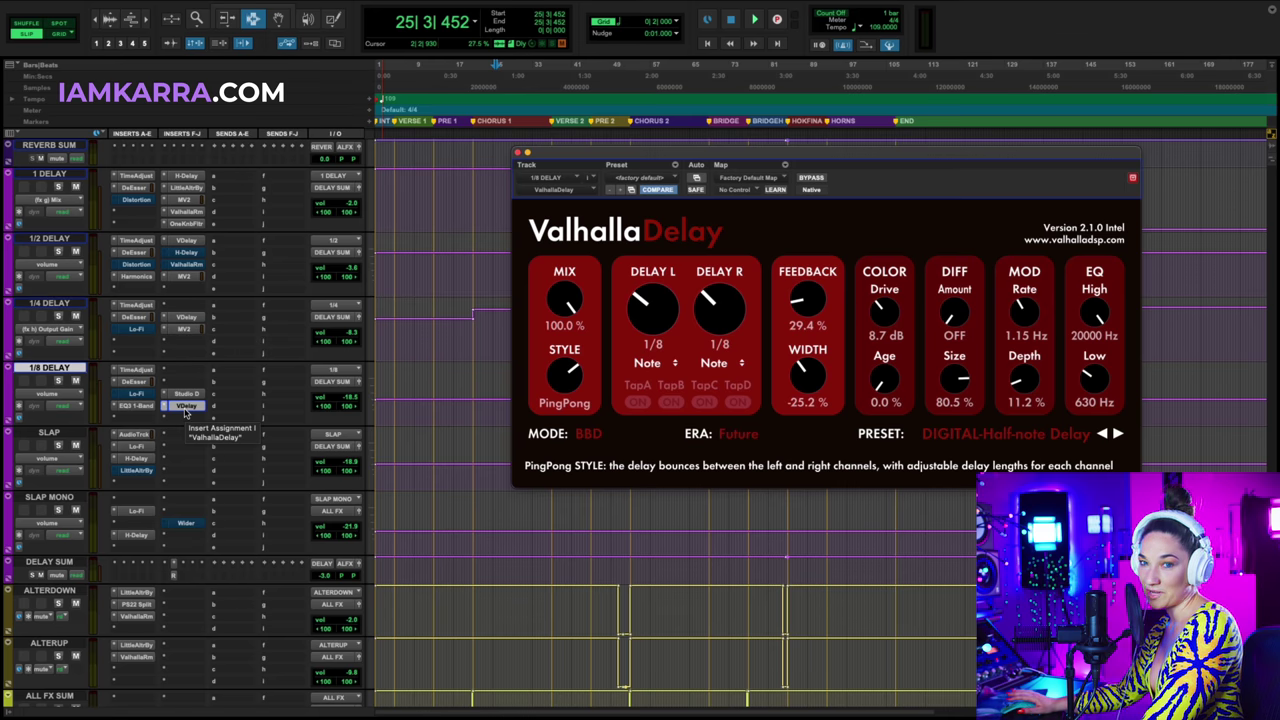
scroll(184, 400, "down", 4)
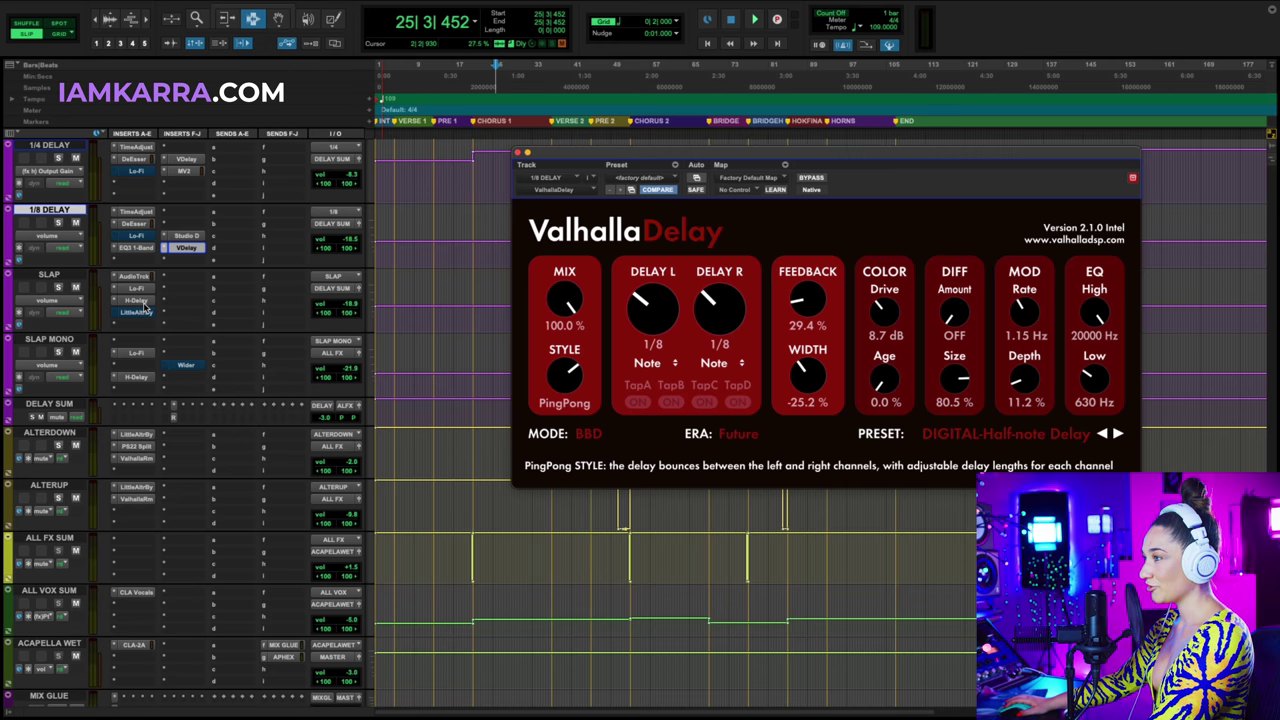
Show SLAP's 1/16-triplet H-Delay and mute the REVERB SUM return.
scroll(140, 320, "up", 3)
left_click(158, 430)
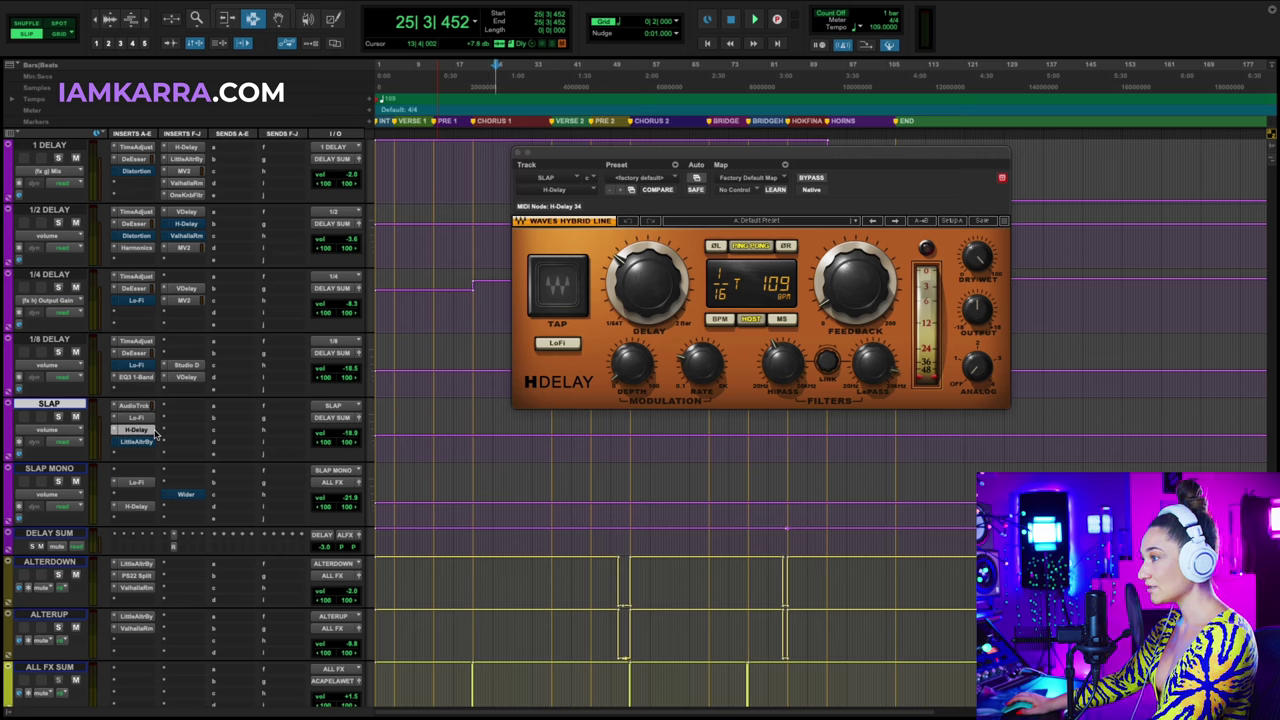
scroll(155, 430, "up", 5)
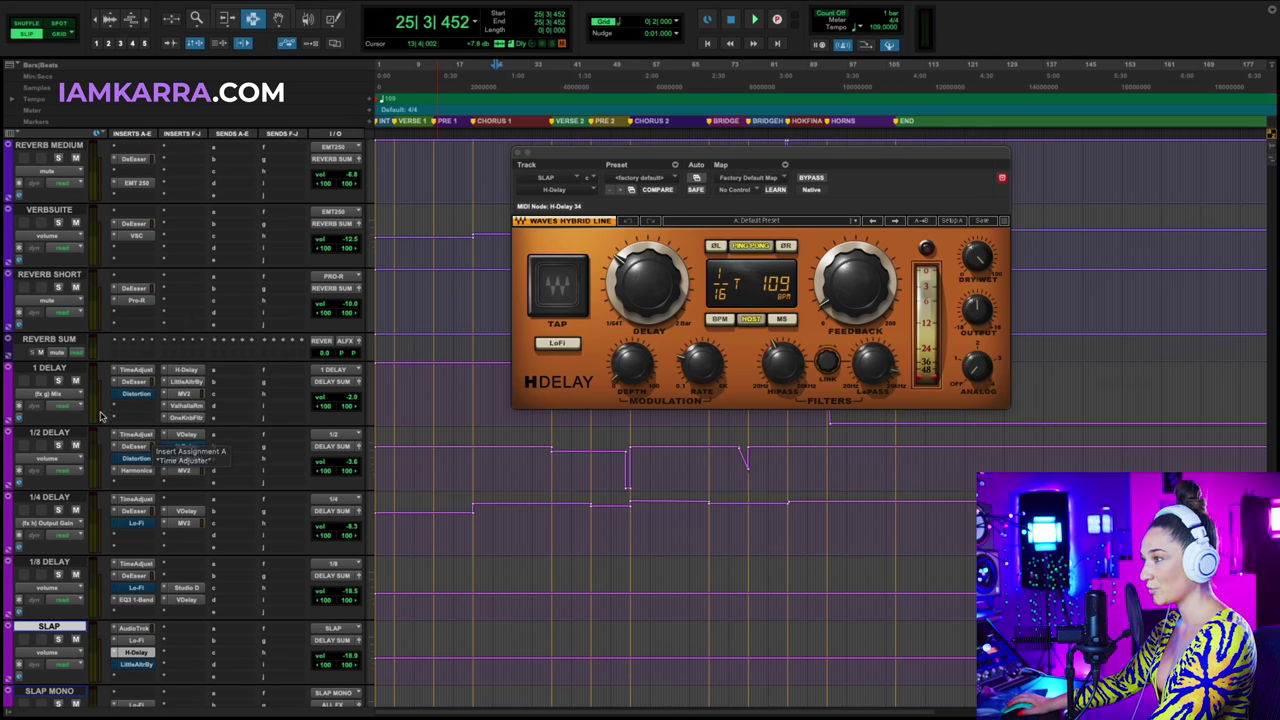
left_click(40, 354)
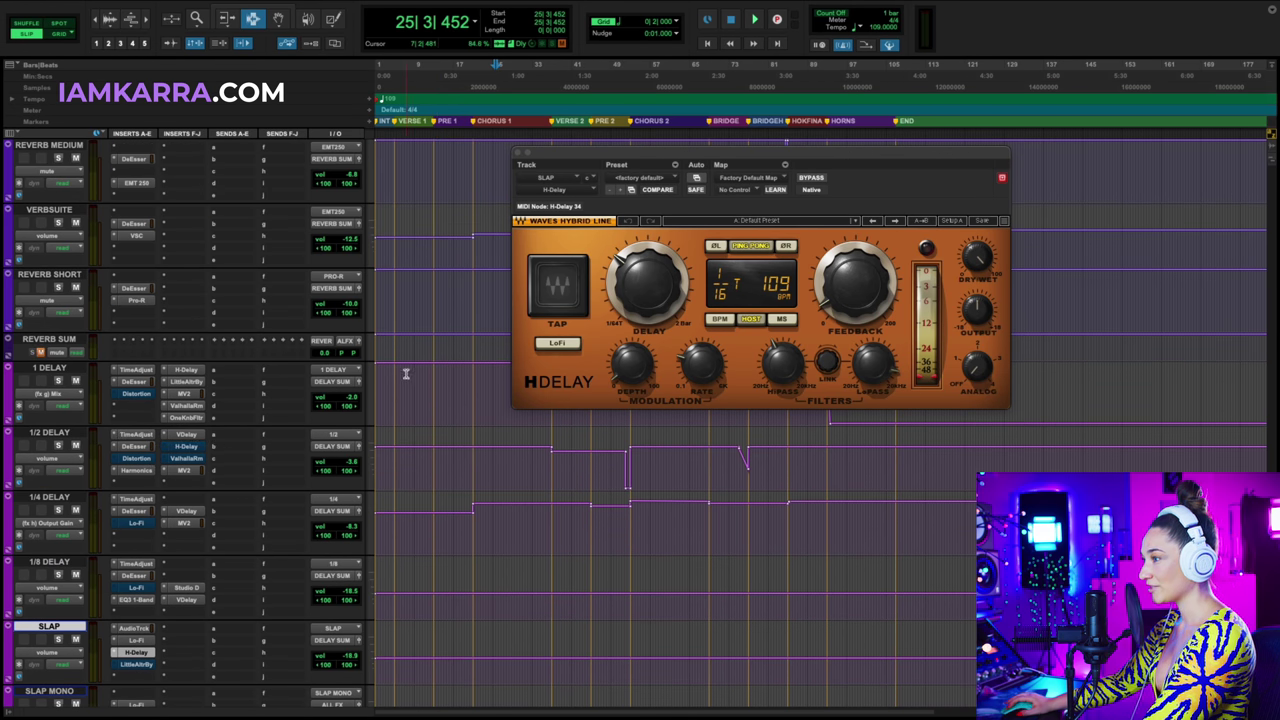
scroll(420, 365, "down", 4)
left_click(492, 318)
scroll(495, 380, "up", 3)
Play the song without the reverbs, stopping at 37|3|347.
key("space")
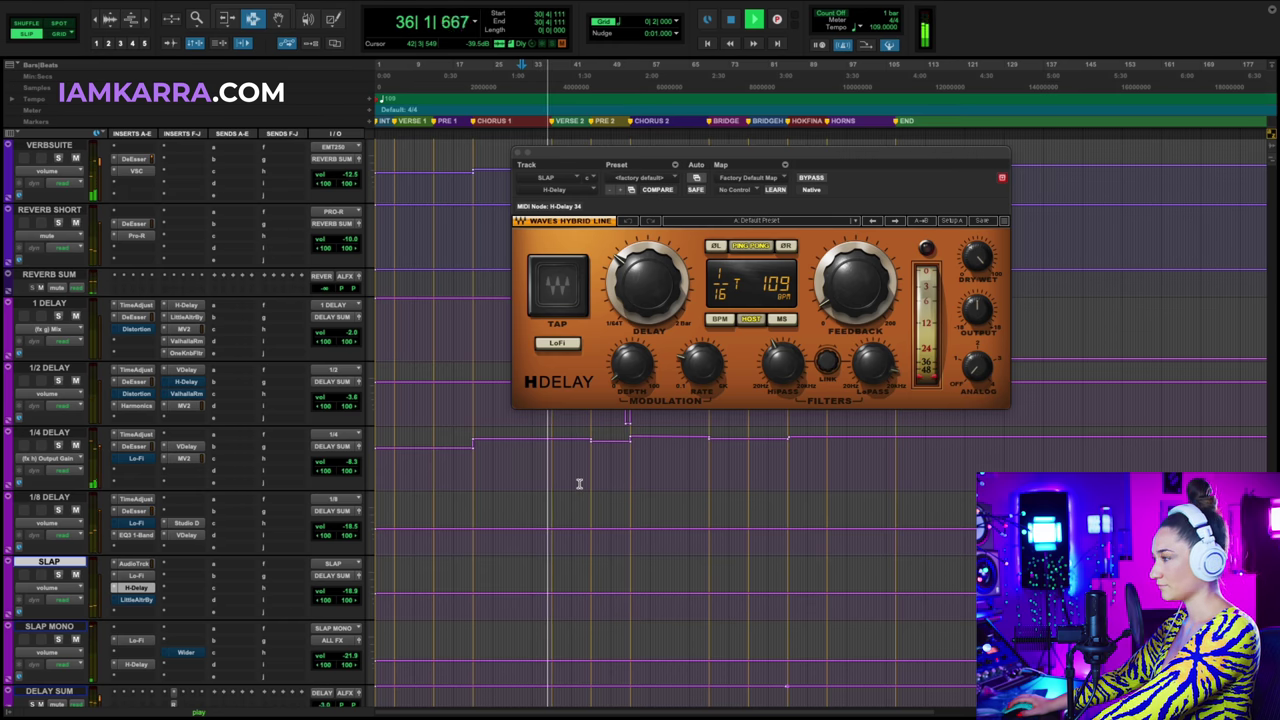
key("space")
scroll(393, 333, "down", 5)
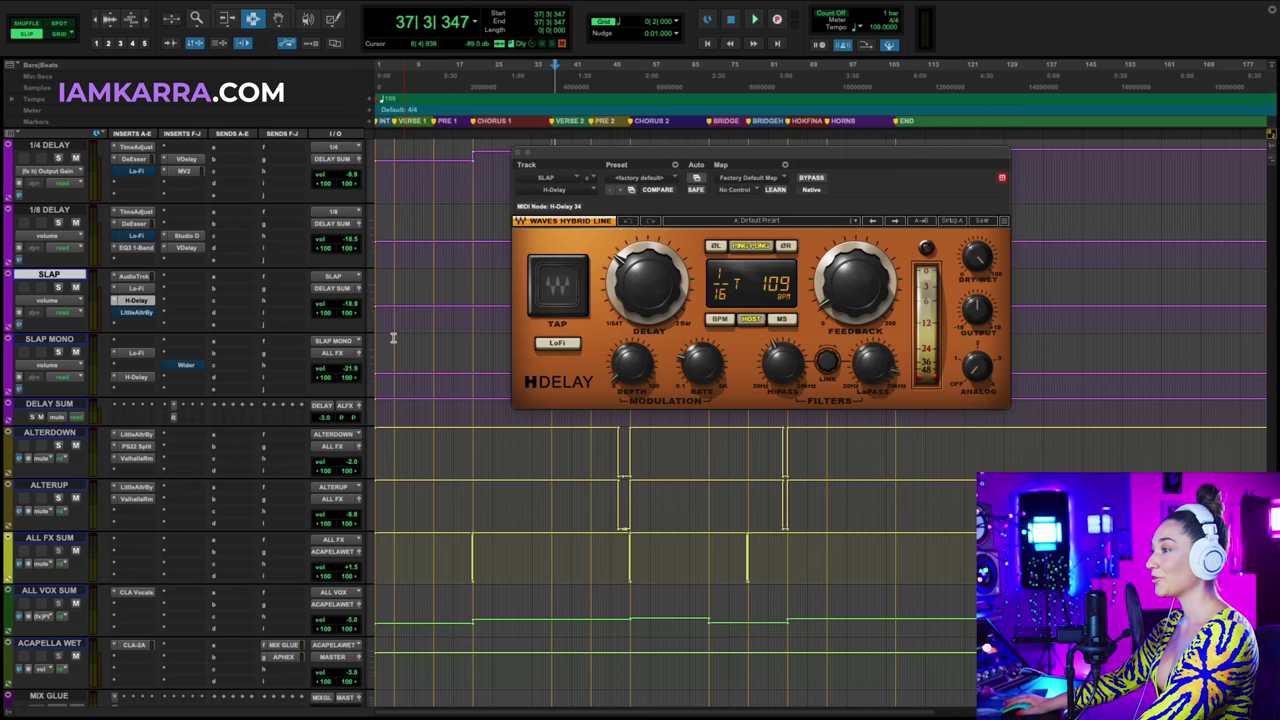
scroll(393, 333, "down", 2)
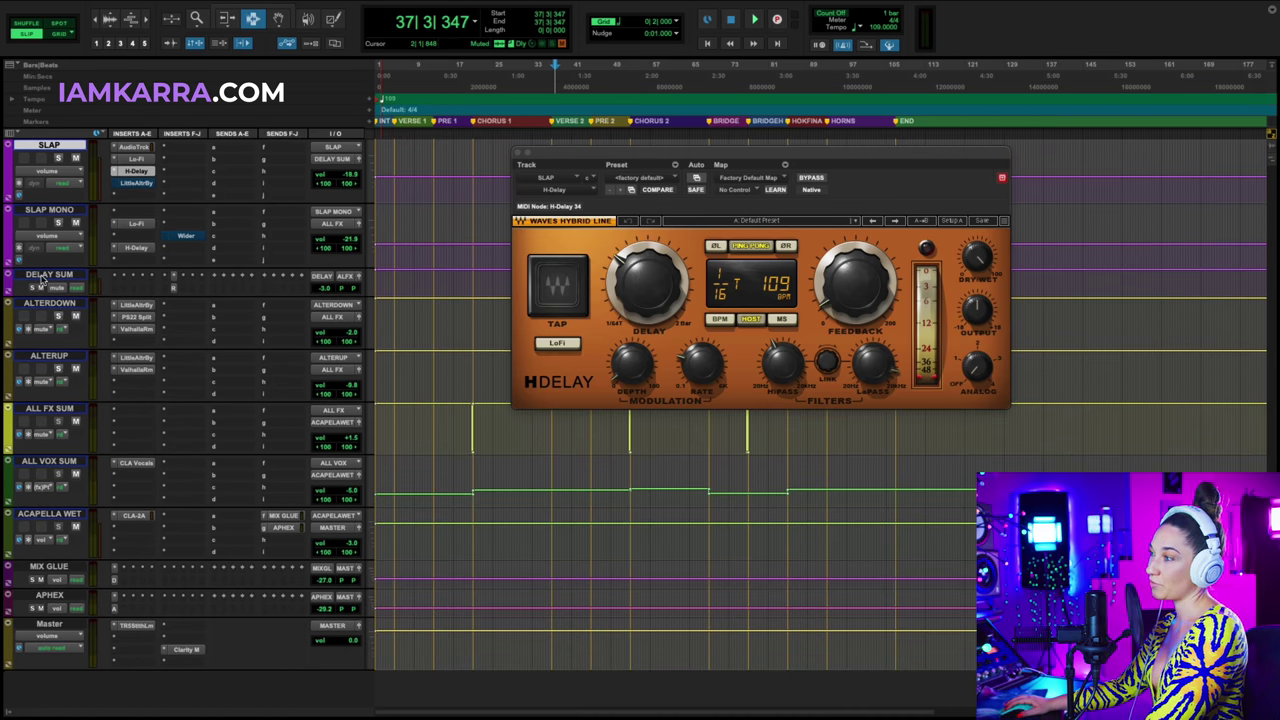
Close H-Delay, check Little AlterBoy on ALTERDOWN (-12) and ALTERUP (+12), then close it.
key("super+w")
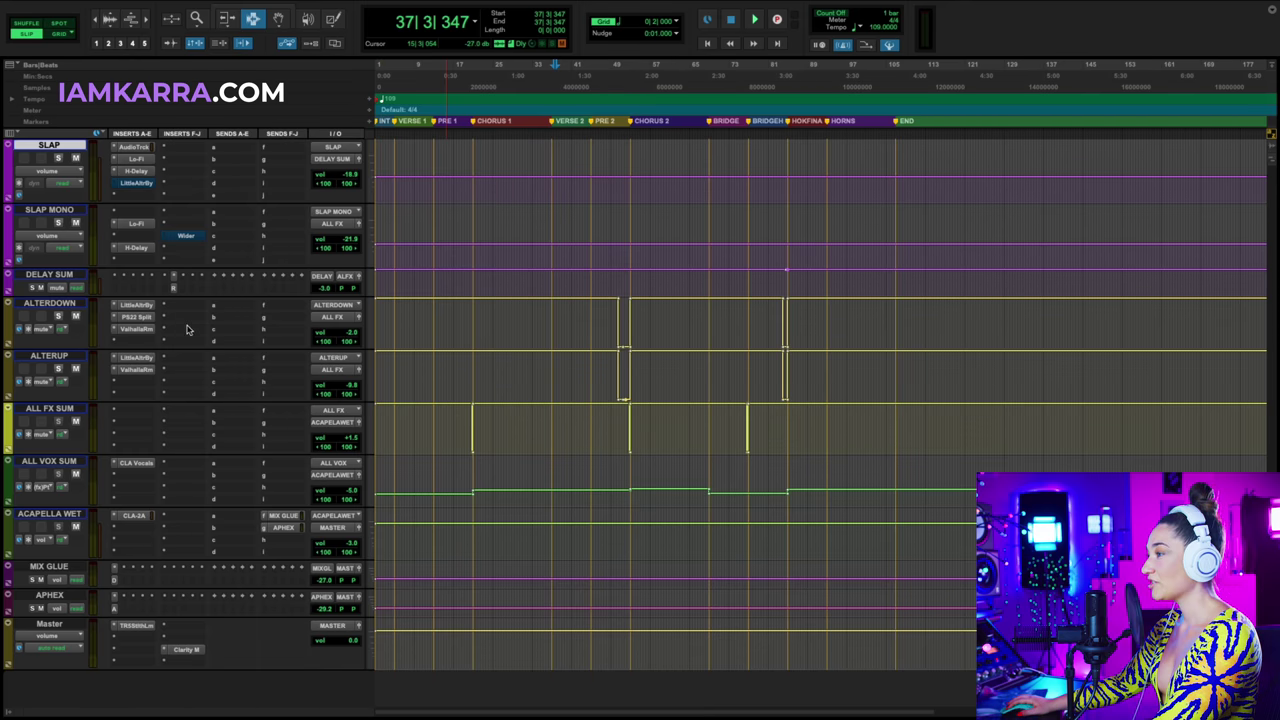
left_click(140, 305)
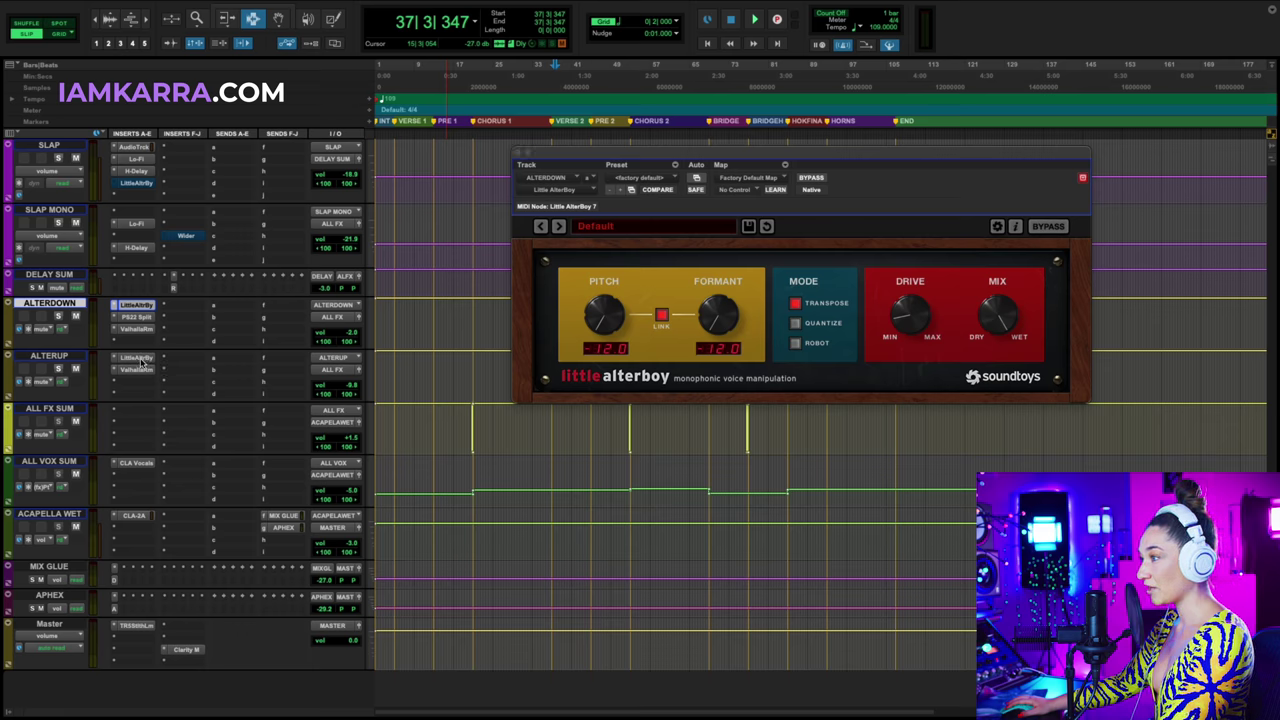
left_click(137, 357)
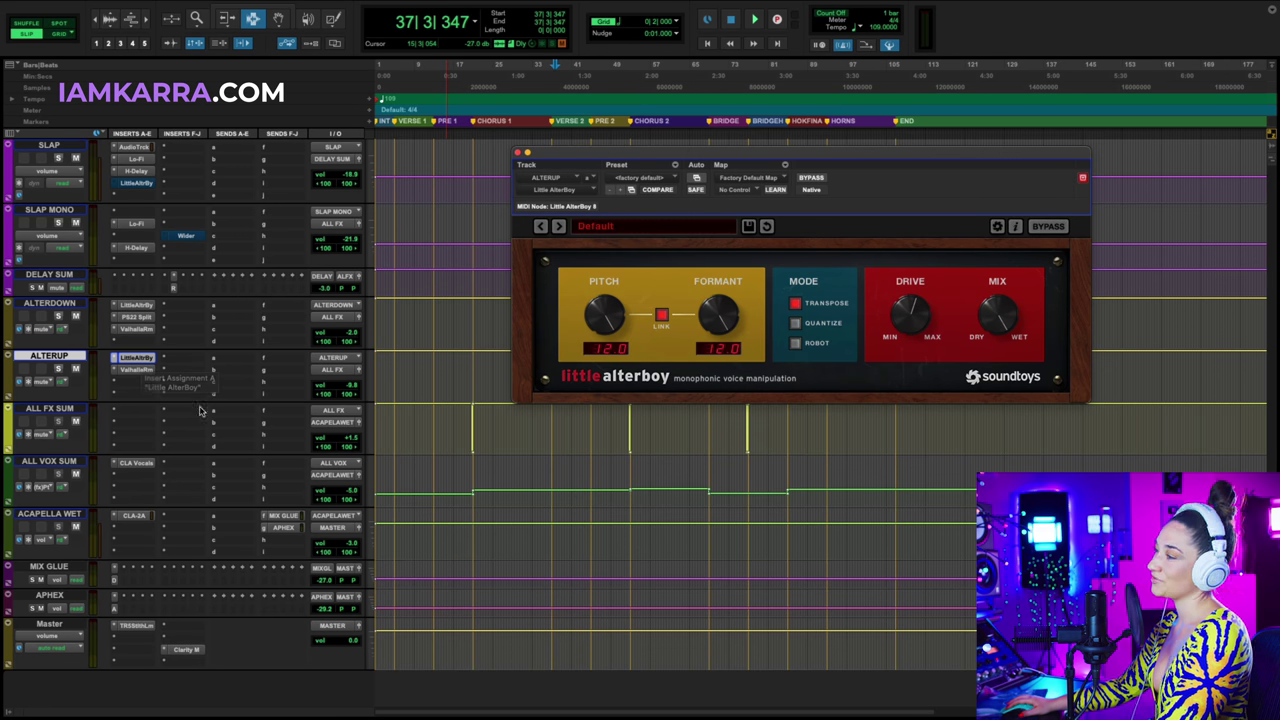
scroll(216, 398, "down", 2)
key("super+w")
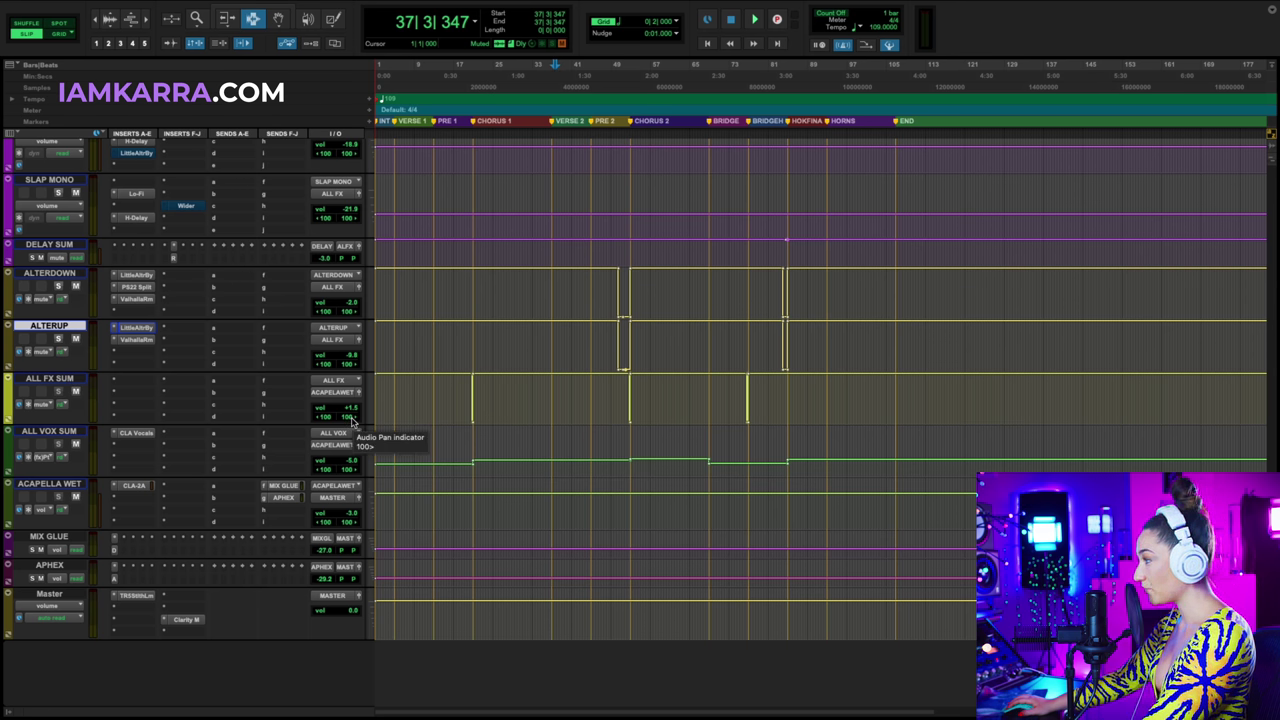
Zoom in around bar 19 on ALL FX SUM and play through the FX mute into CHORUS 1.
left_click(466, 396)
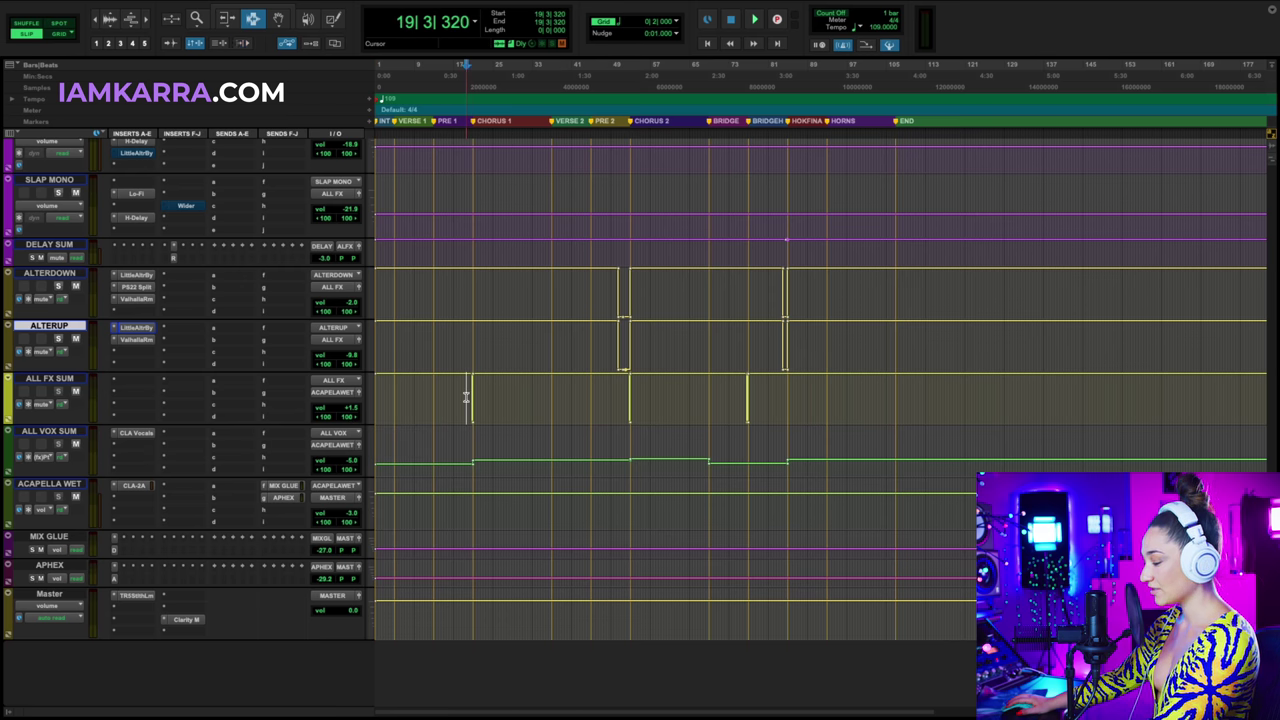
key("super+bracketright")
key("super+bracketright")
key("super+bracketright")
key("super+bracketright")
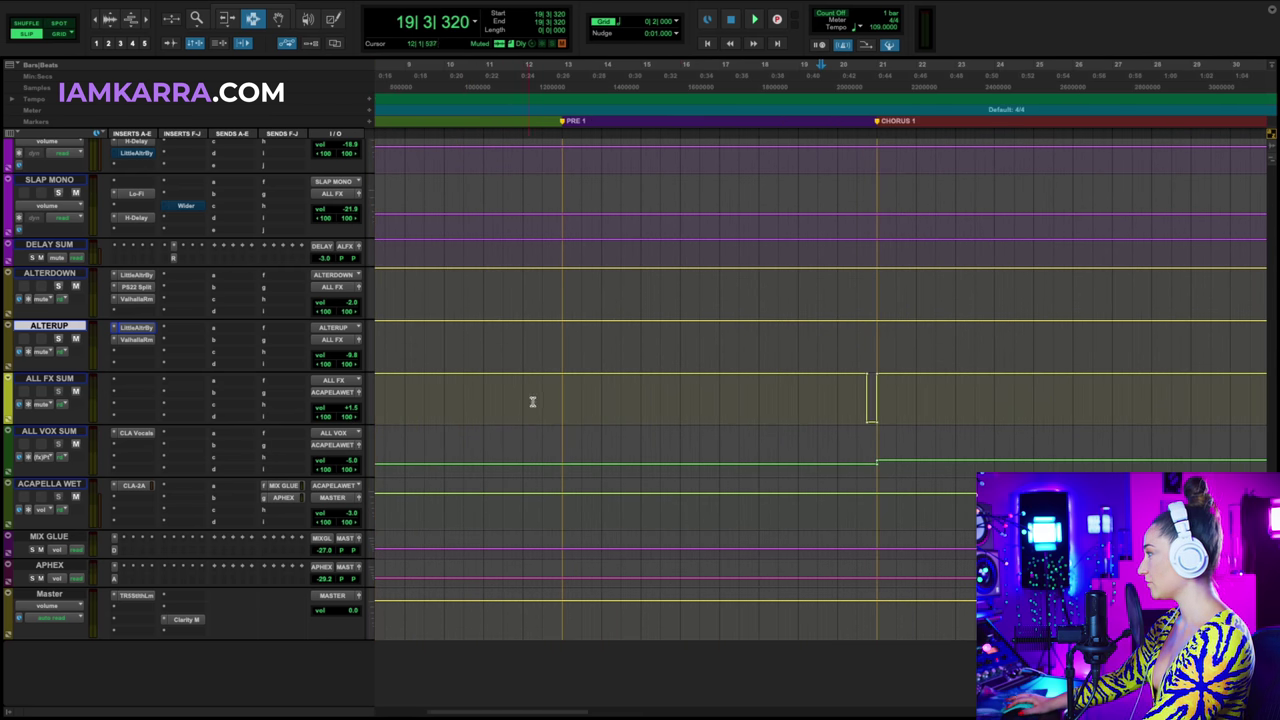
scroll(675, 395, "right", 5)
left_click(459, 392)
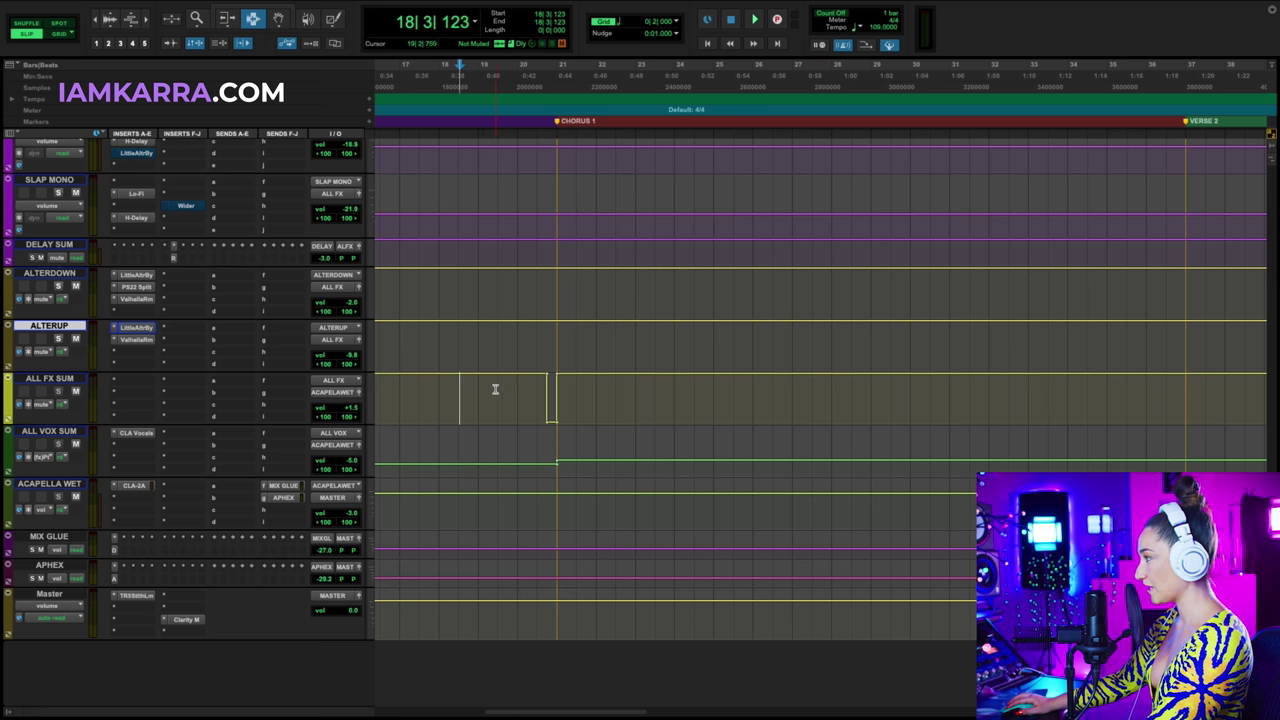
left_click(468, 389)
left_click(481, 388)
key("space")
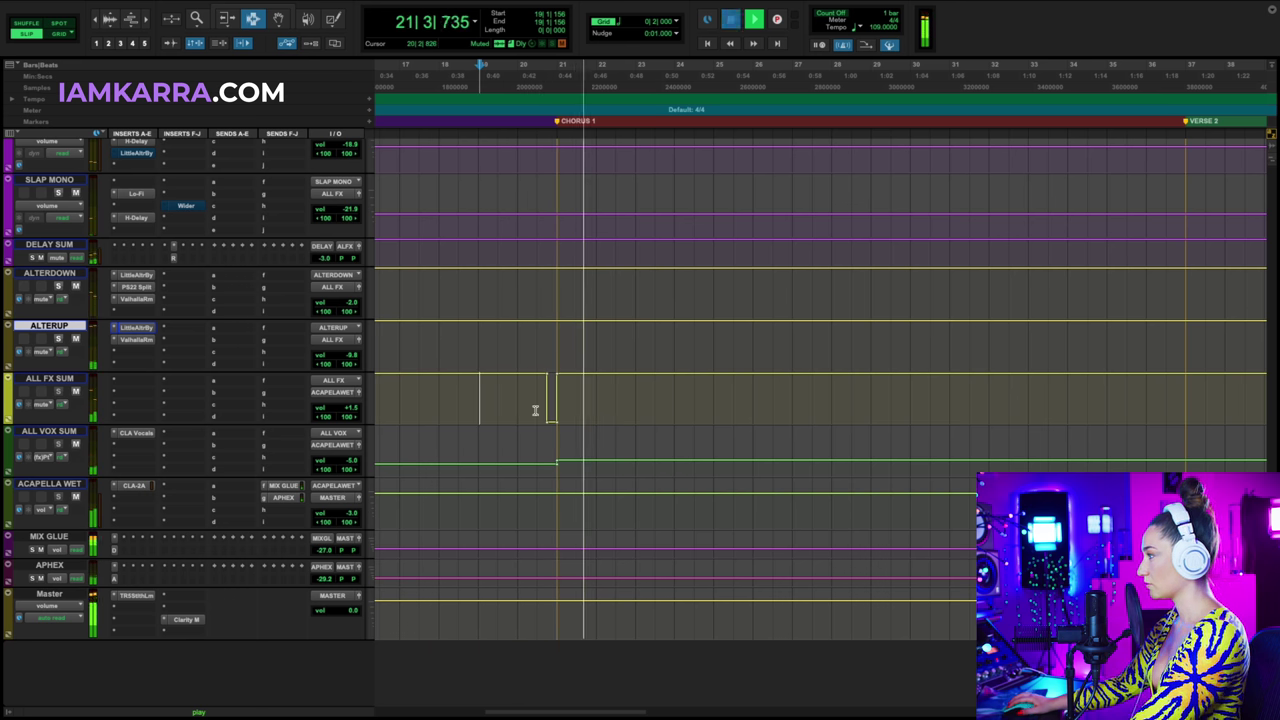
left_click(577, 382)
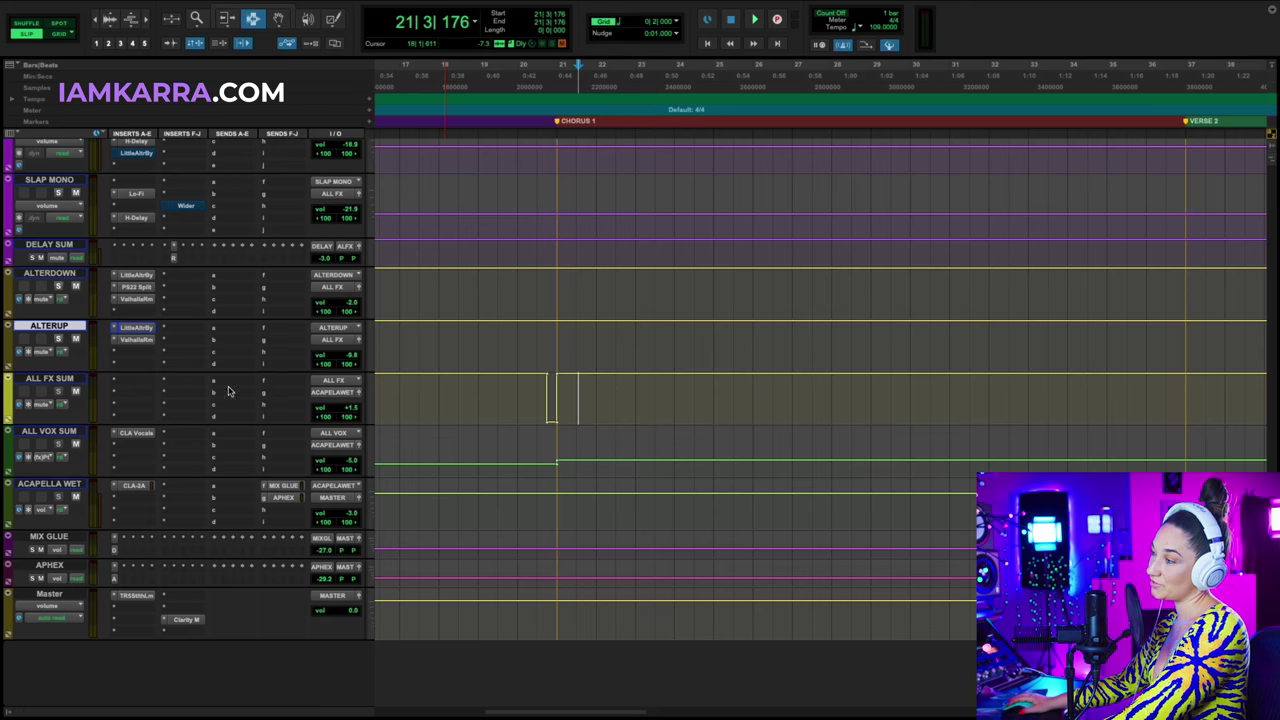
View ALL VOX SUM's CLA Vocals plugin, then ACAPELLA WET's CLA-2A compressor.
left_click(137, 433)
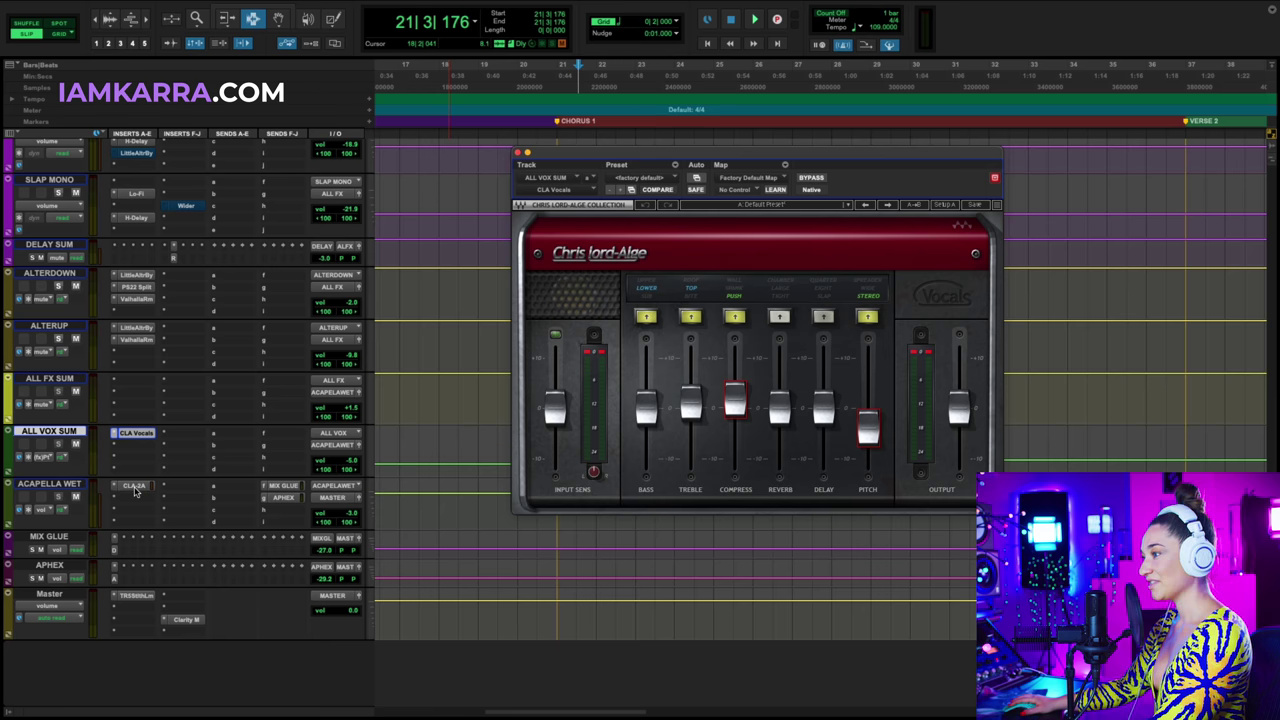
left_click(134, 486)
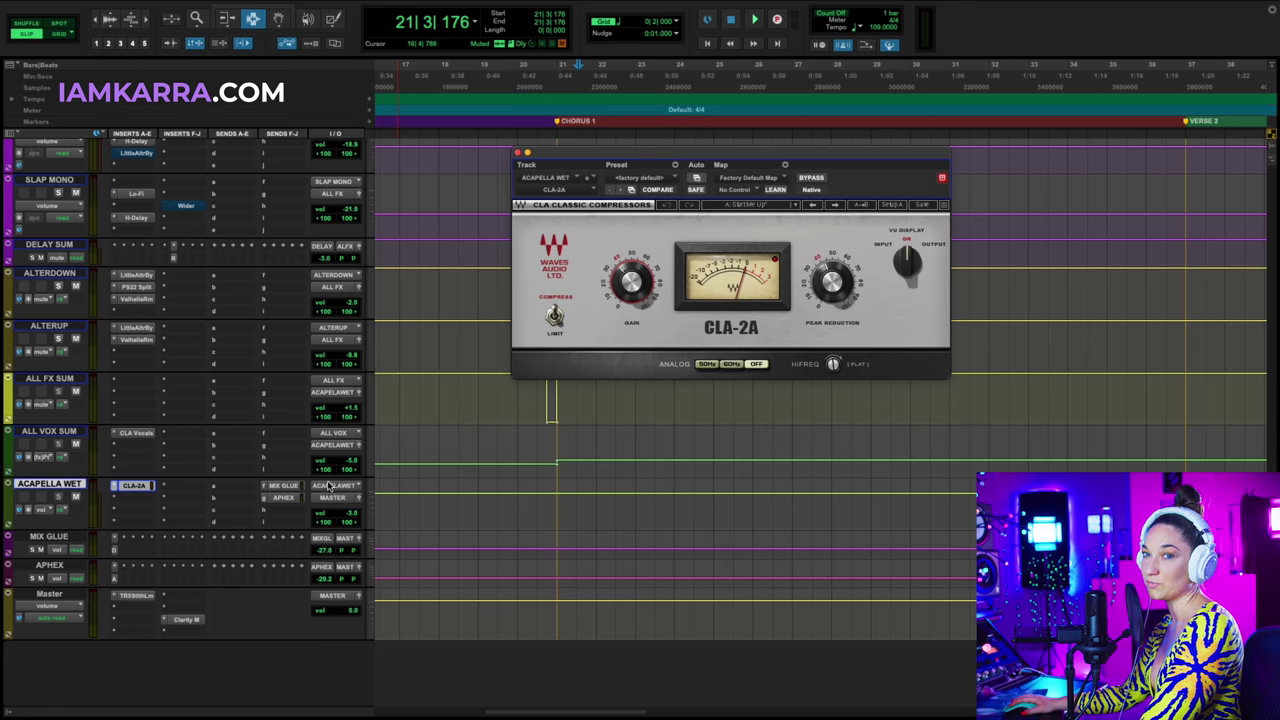
scroll(460, 504, "down", 3)
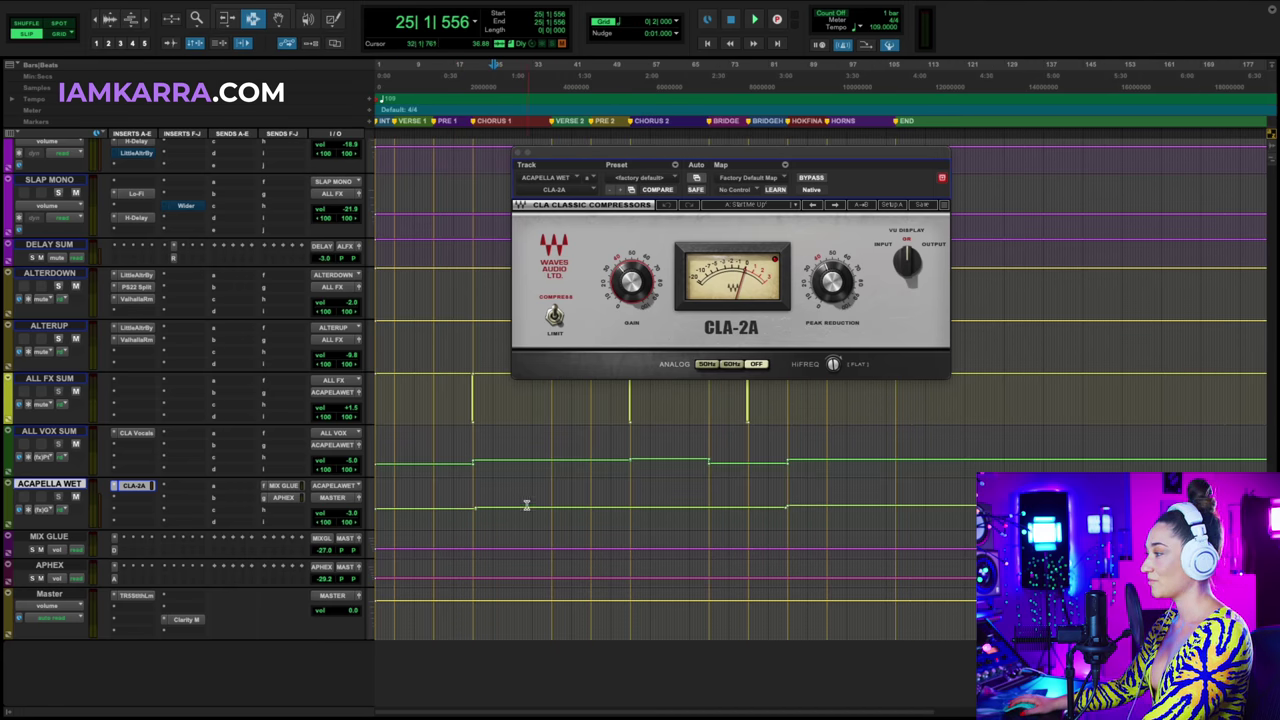
Briefly select a range on ACAPELLA WET, close CLA-2A, and view the Master's Stealth Limiter.
left_click_drag(448, 505, 493, 506)
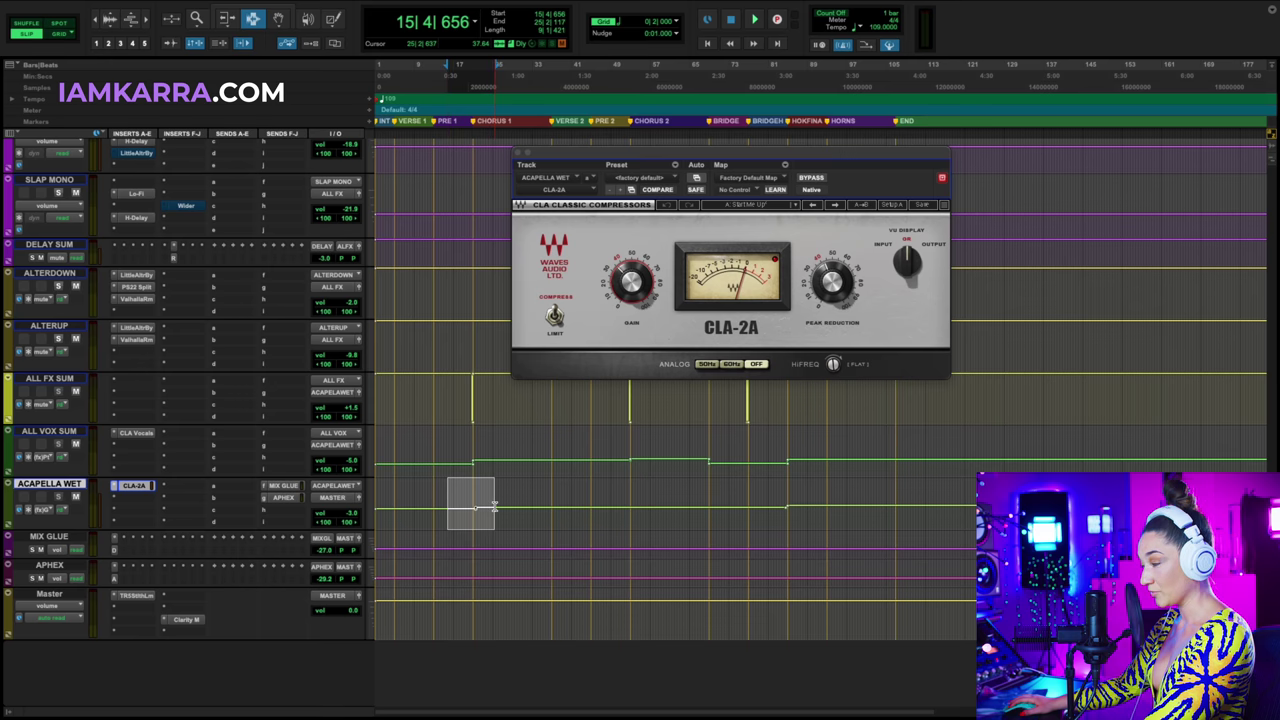
left_click(493, 514)
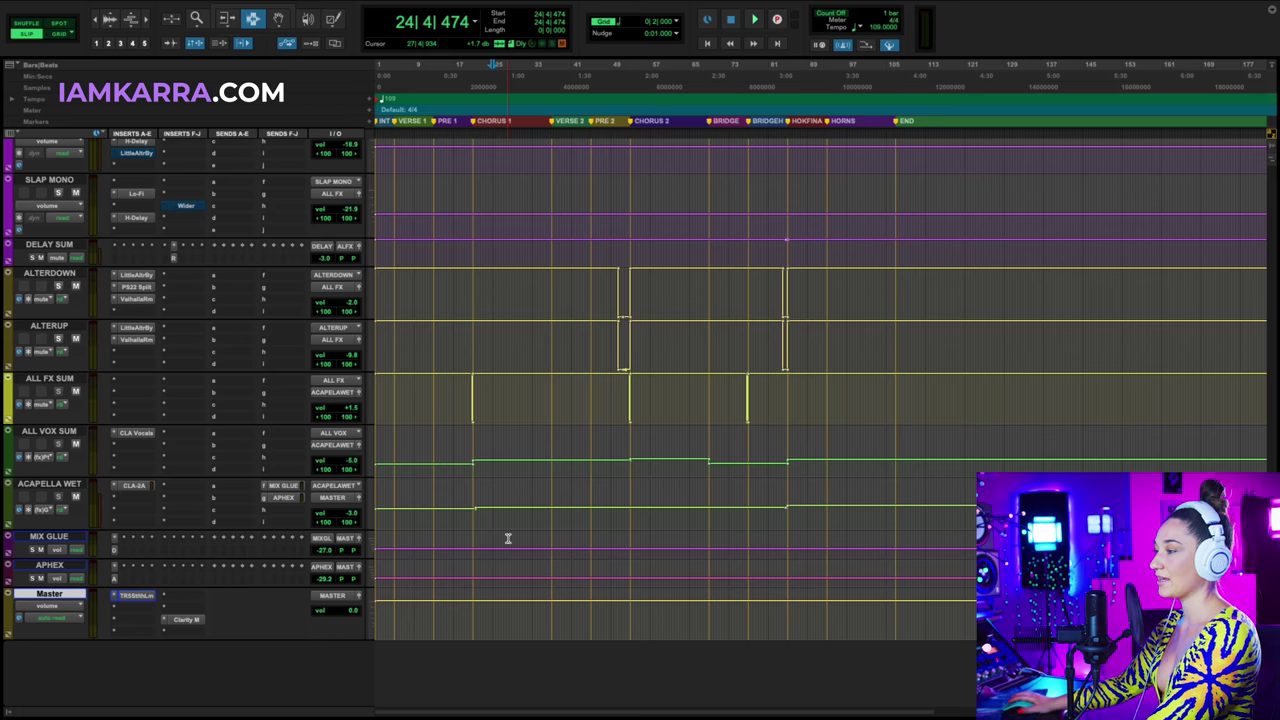
left_click(137, 596)
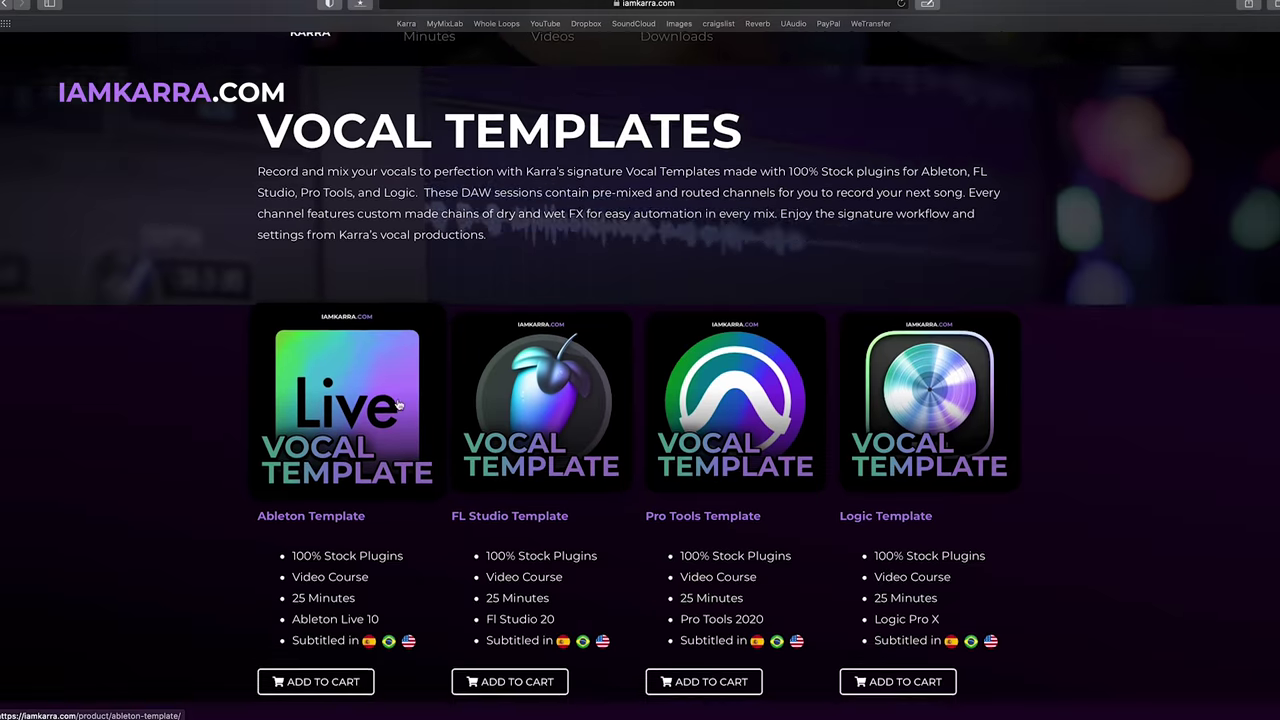
Scroll the iamkarra.com store past the DAW vocal templates to the Video Courses listings.
scroll(377, 370, "down", 5)
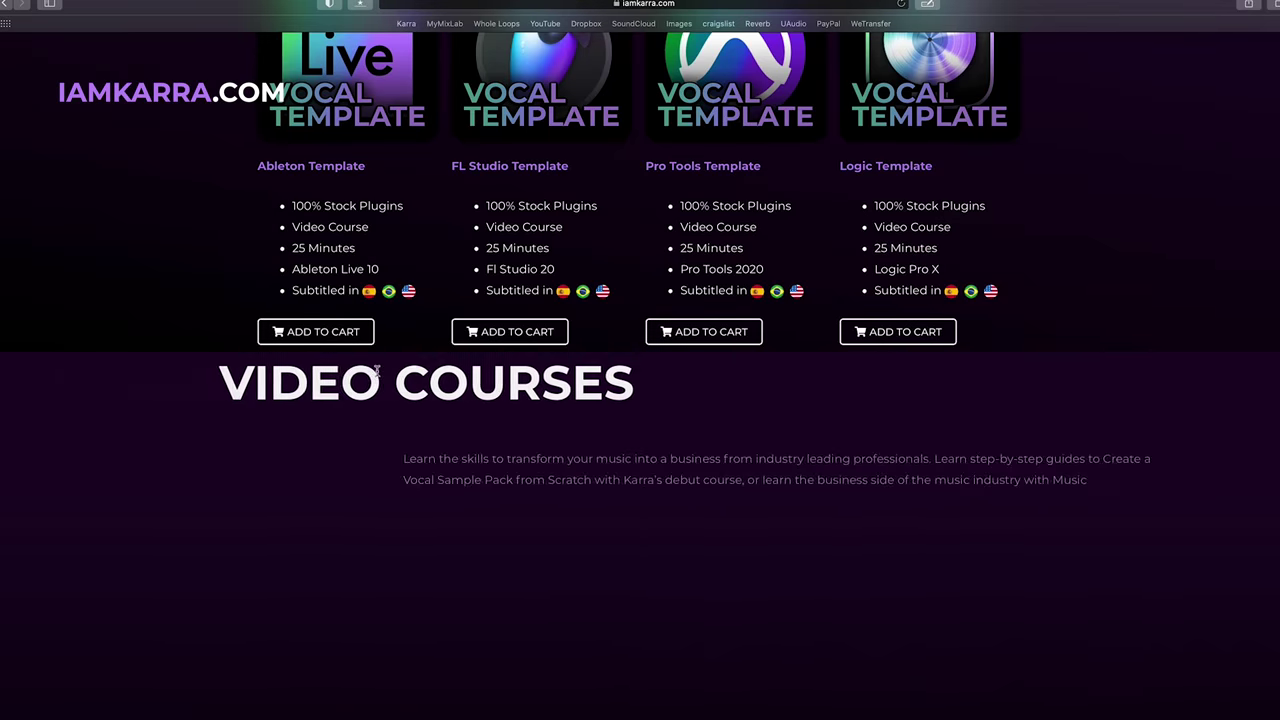
scroll(377, 370, "down", 4)
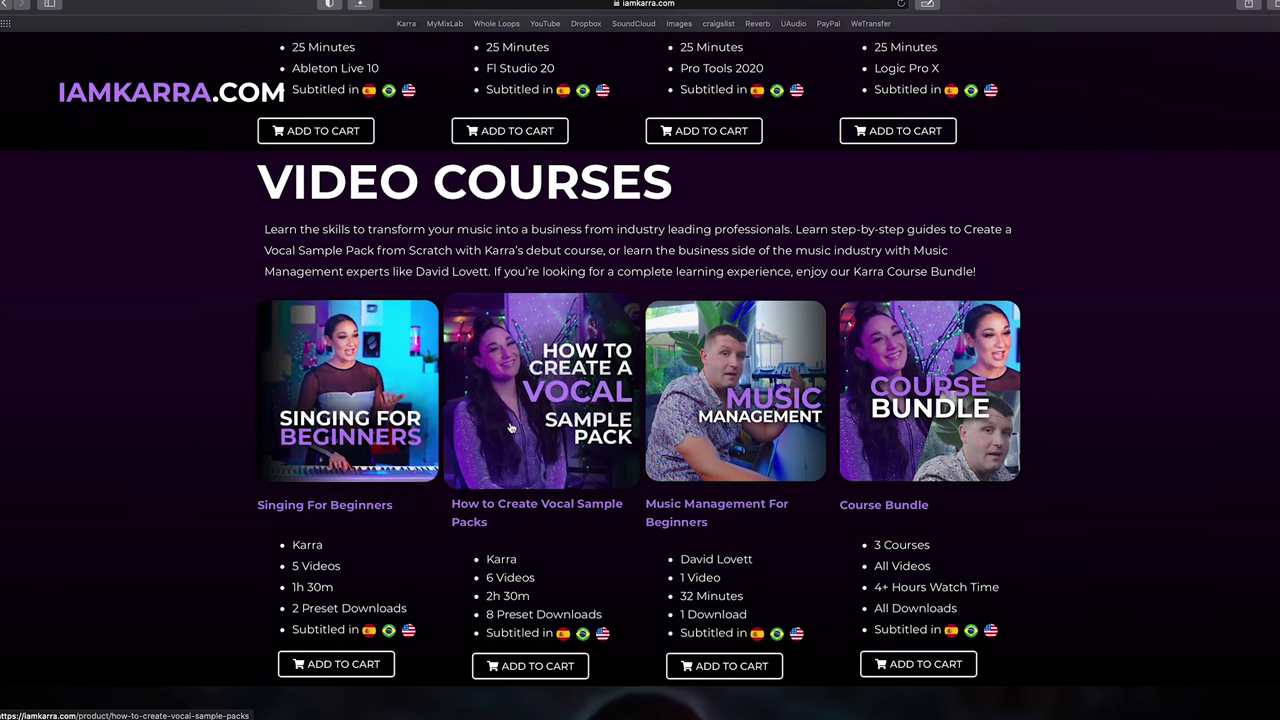